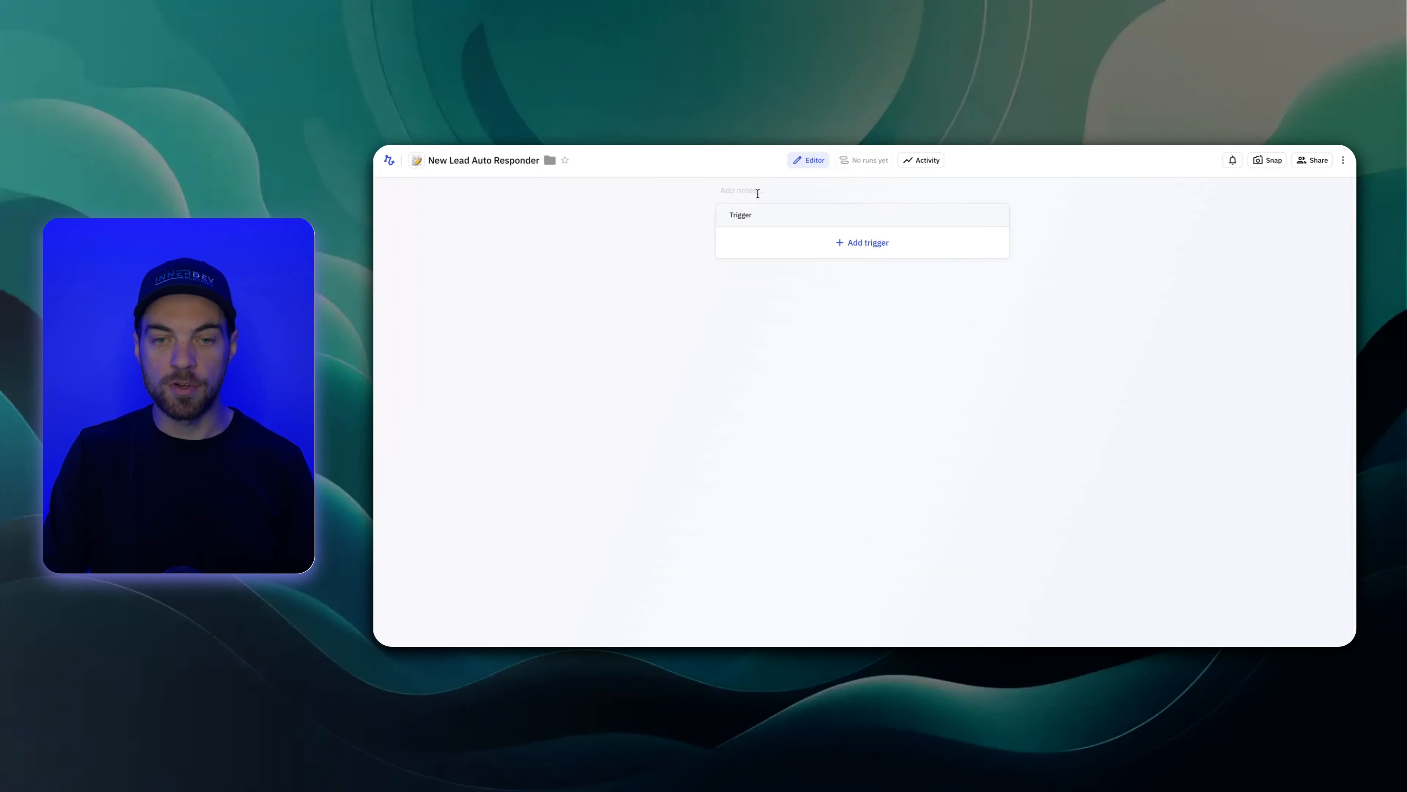
# Add a Gmail "Email received" trigger to the workflow.
pyautogui.click(852, 246)
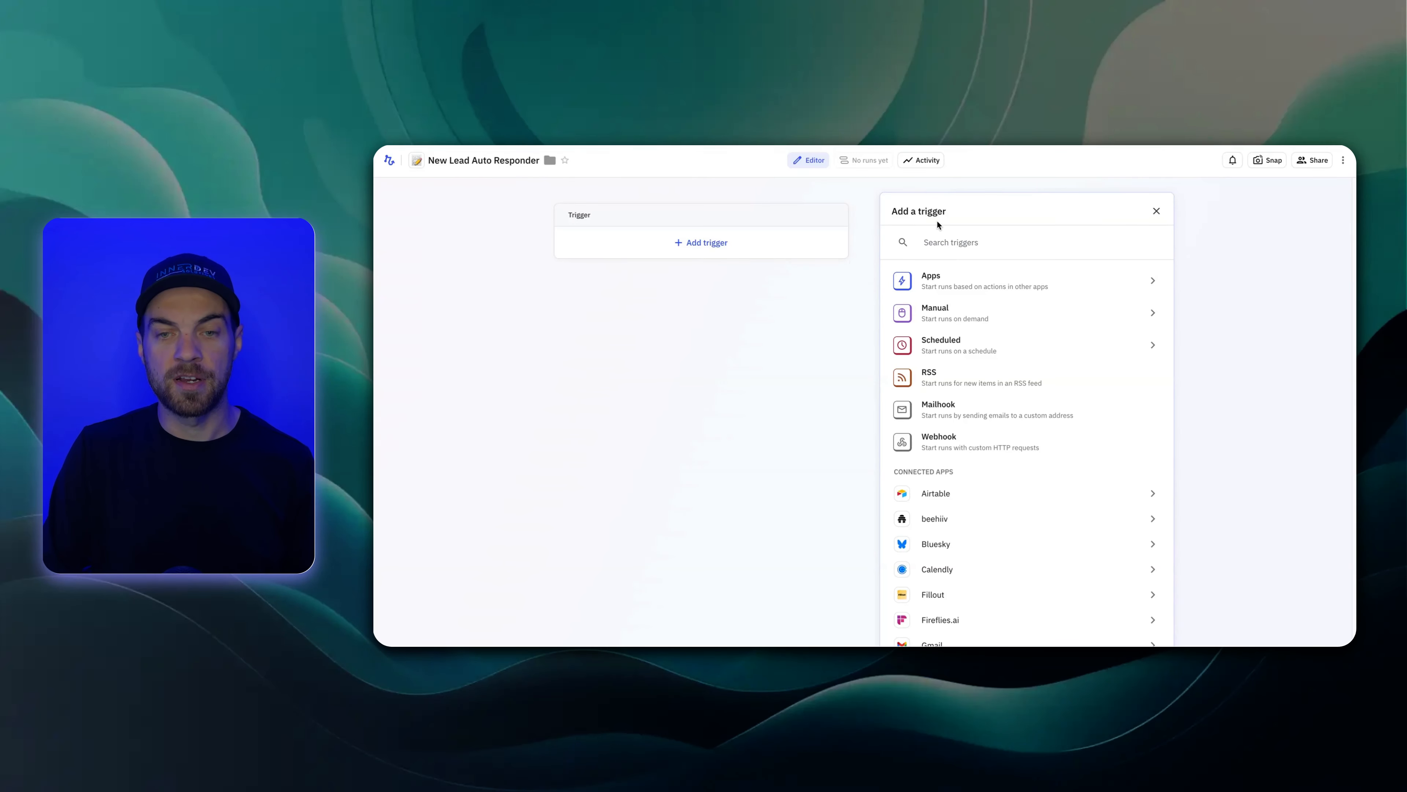
pyautogui.click(960, 242)
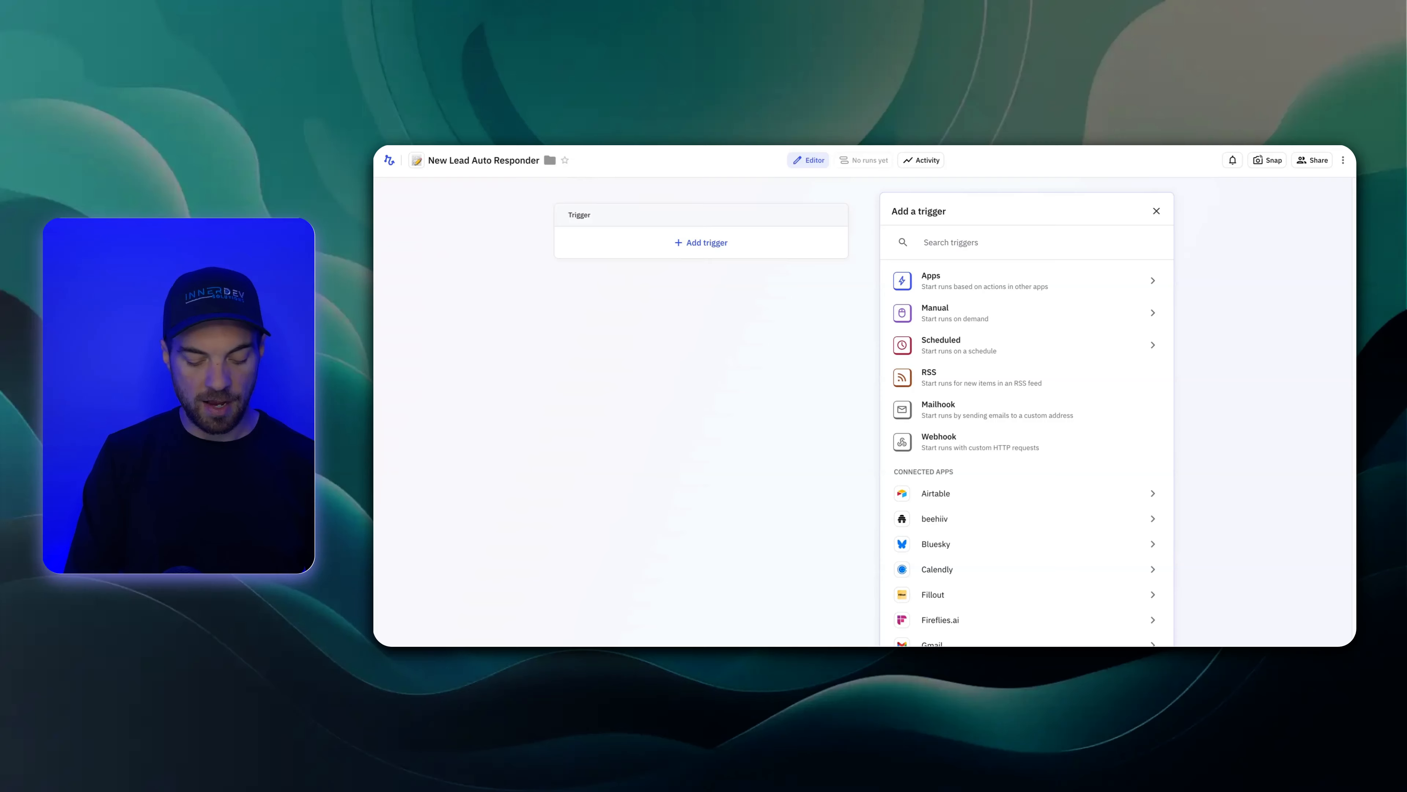
pyautogui.write('gmail')
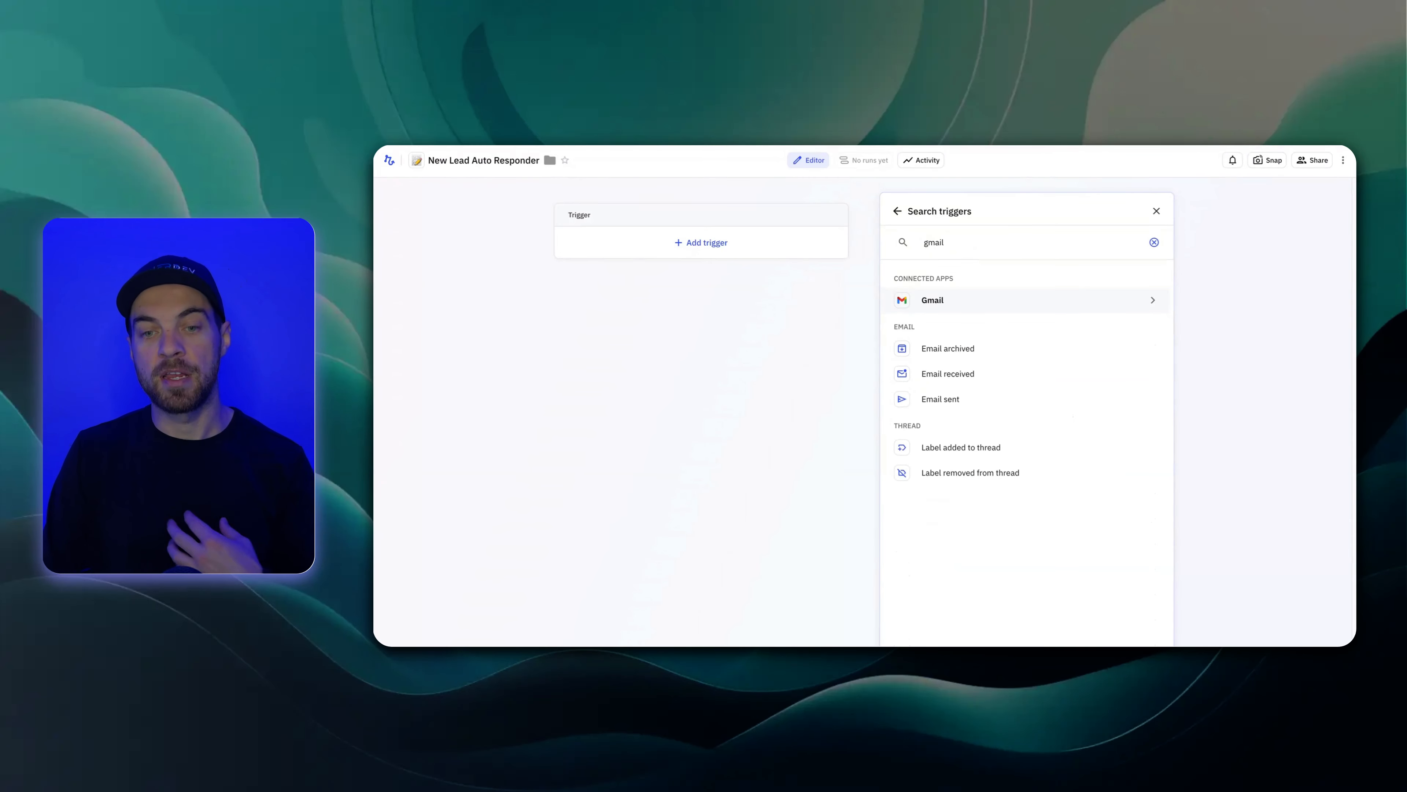
pyautogui.click(958, 304)
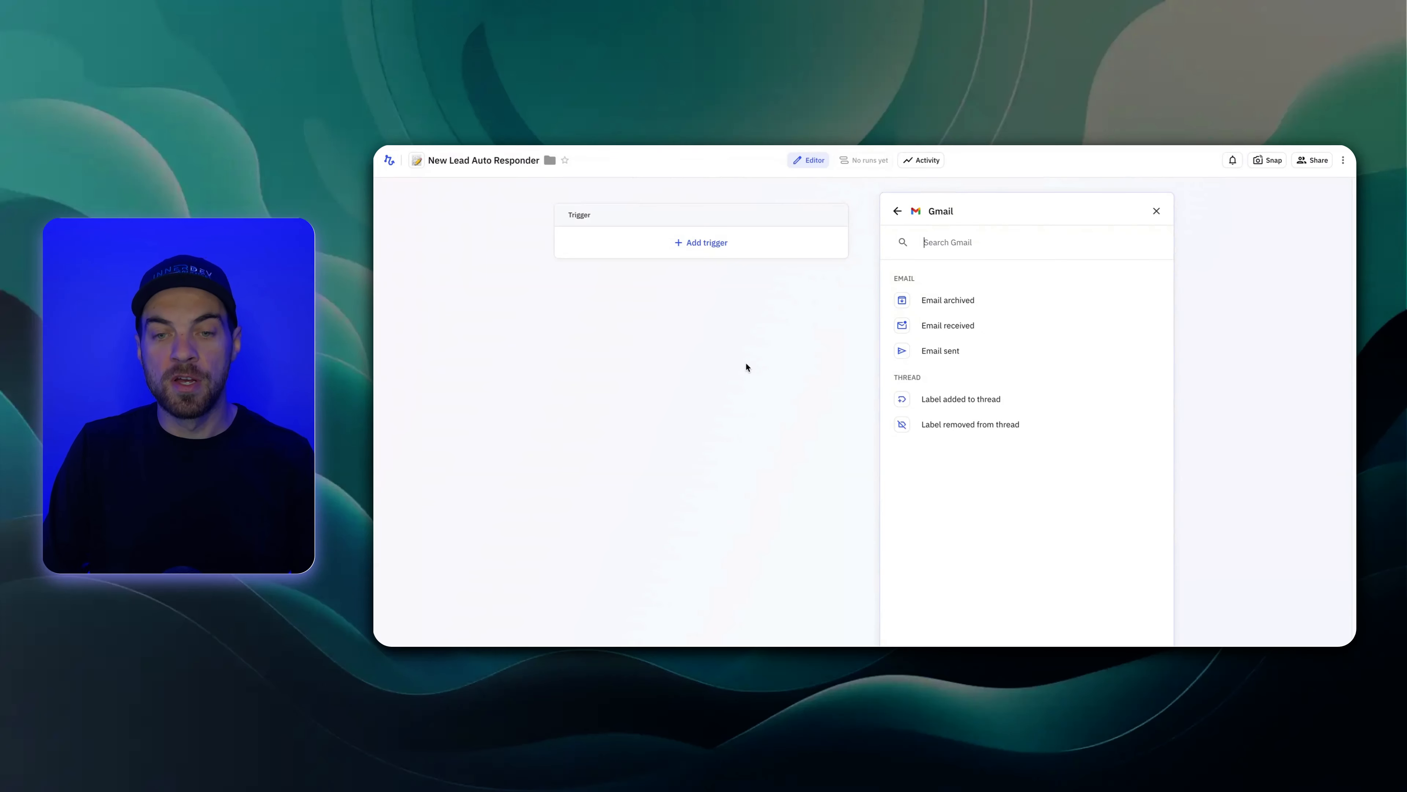
pyautogui.click(931, 334)
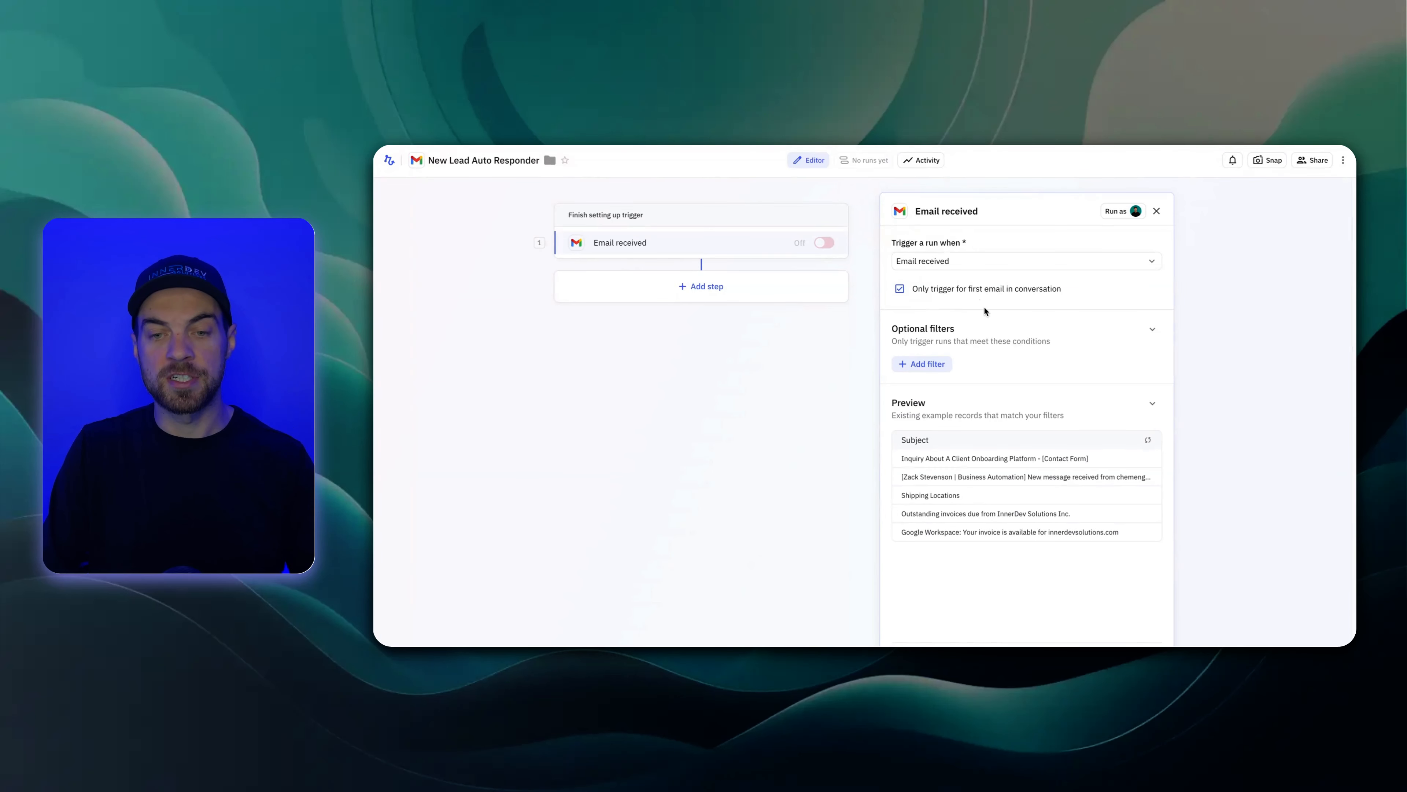
# Add a Labels filter to the trigger so it runs only for emails that have the label Testing.
pyautogui.click(941, 366)
pyautogui.click(941, 496)
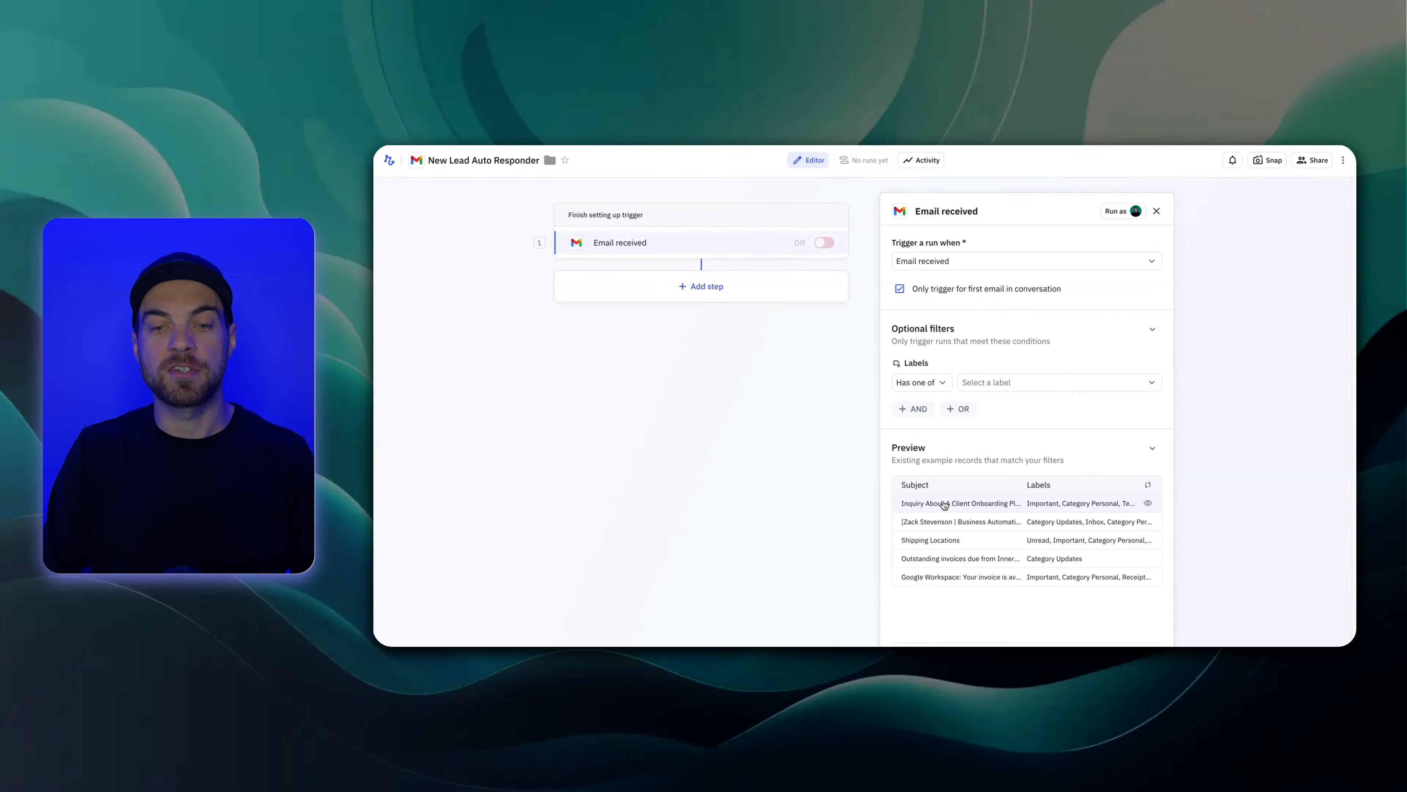
pyautogui.click(997, 381)
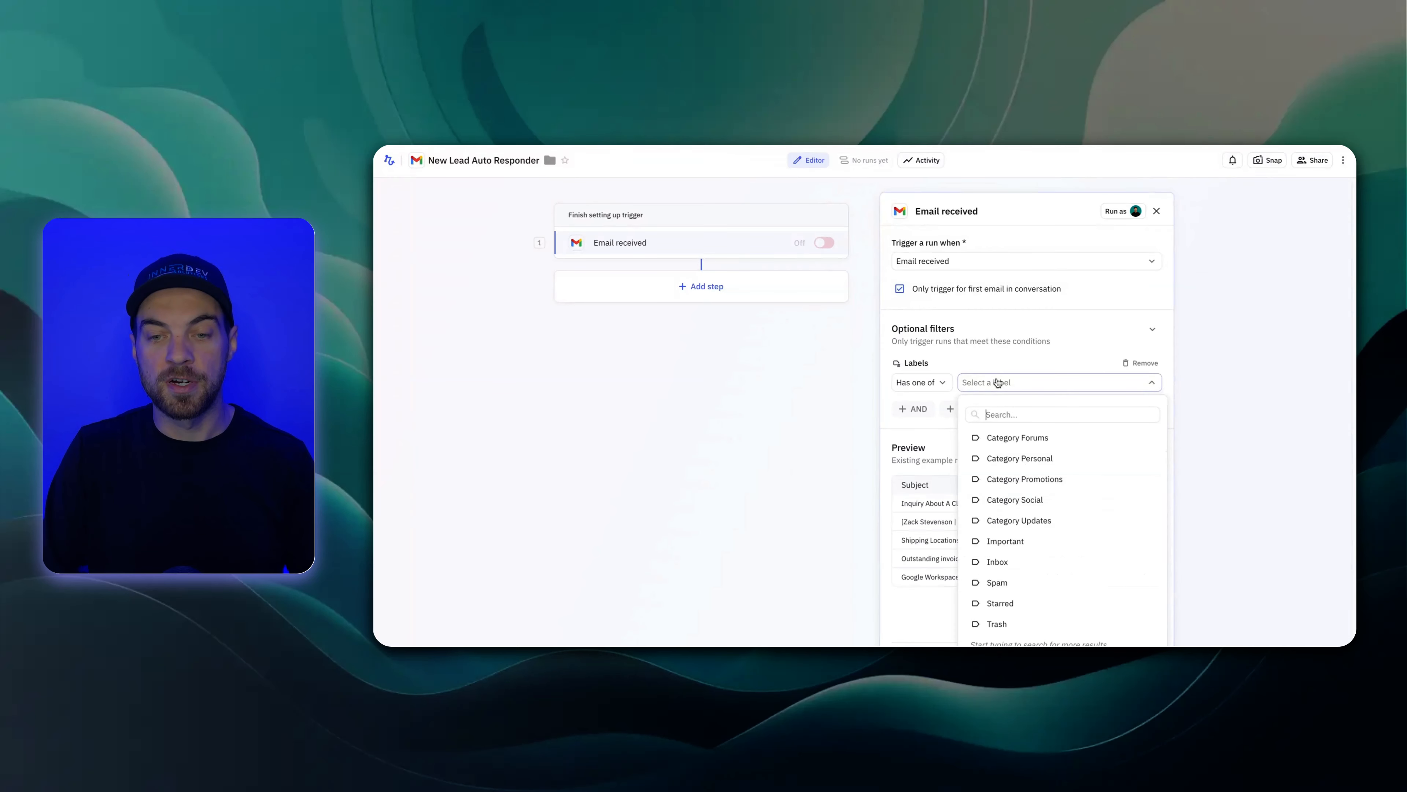
pyautogui.click(778, 397)
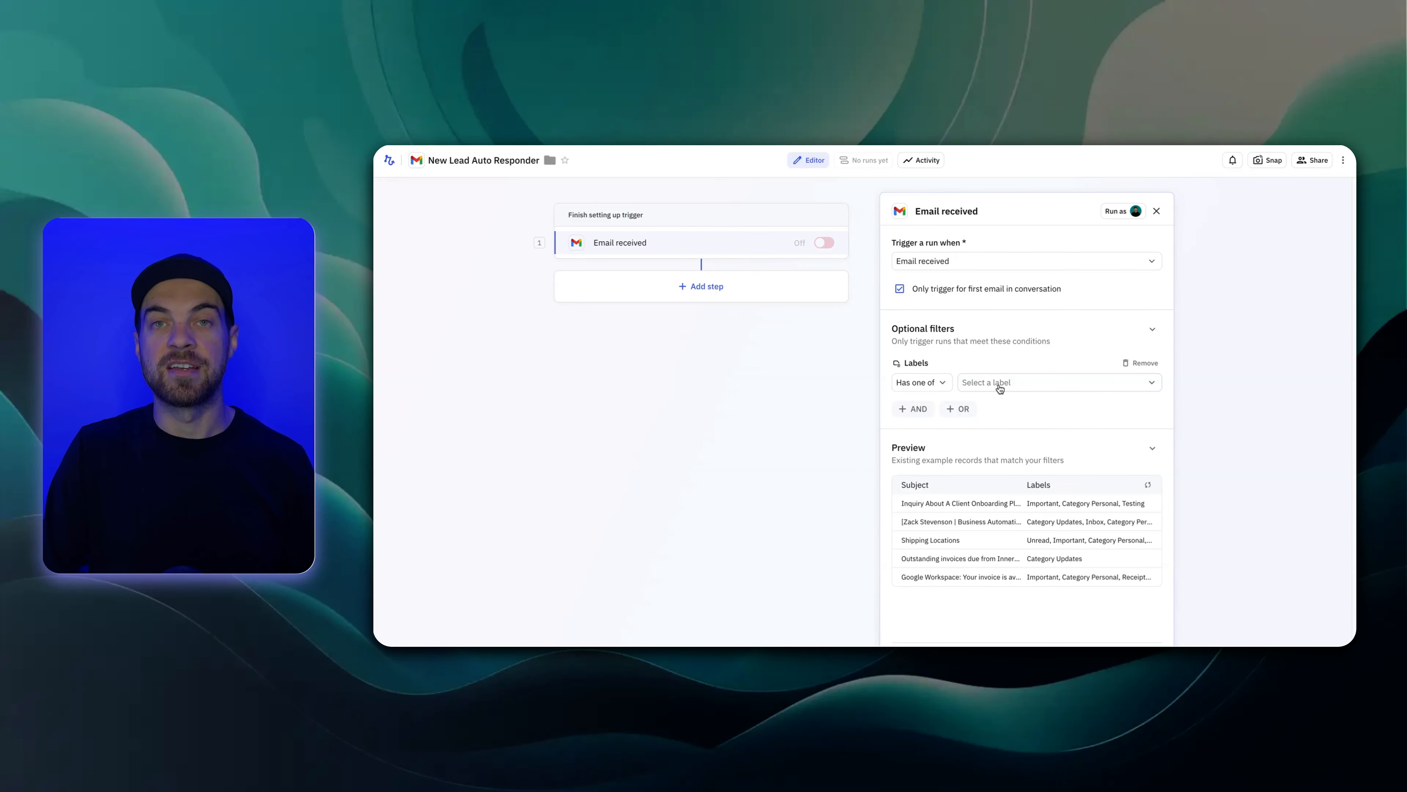
pyautogui.click(1000, 389)
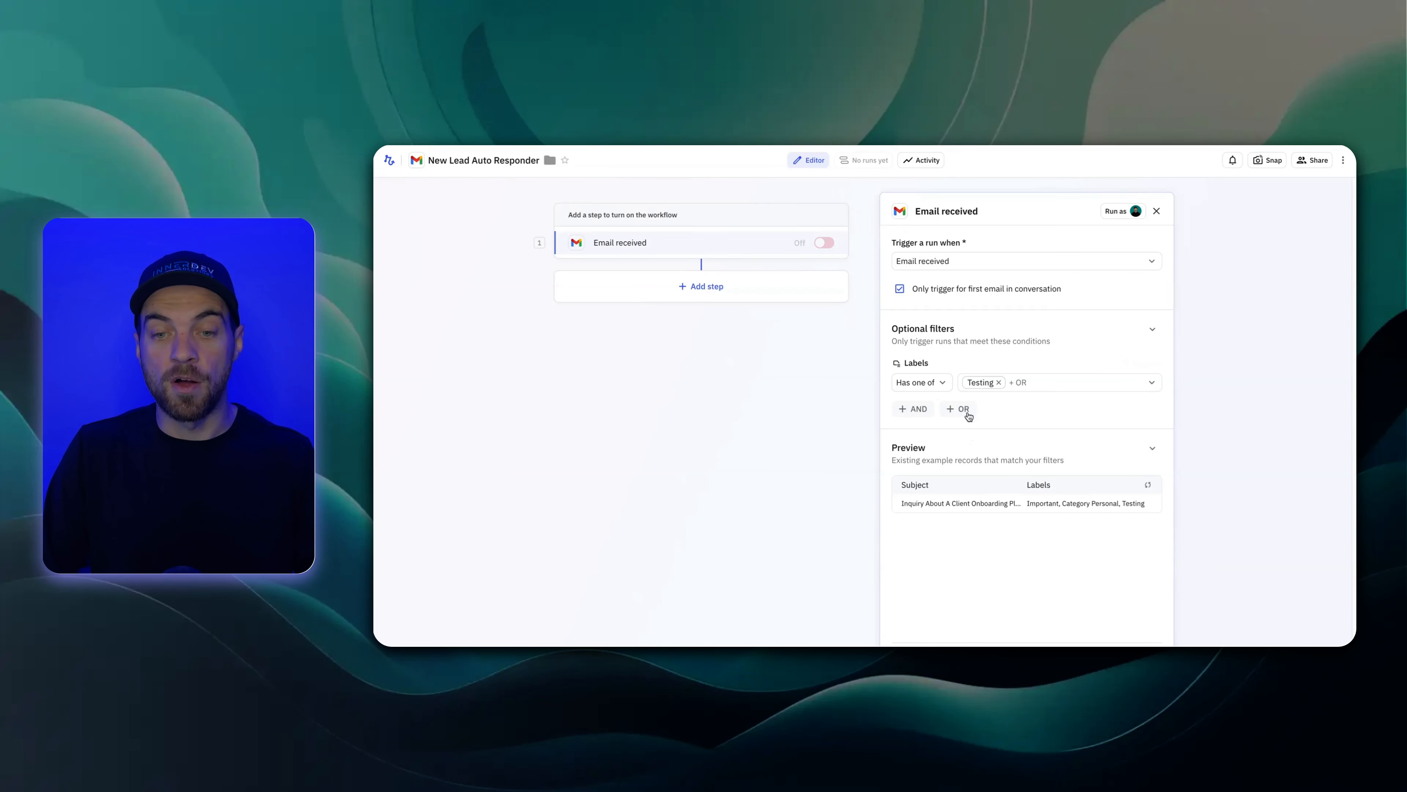
pyautogui.click(913, 409)
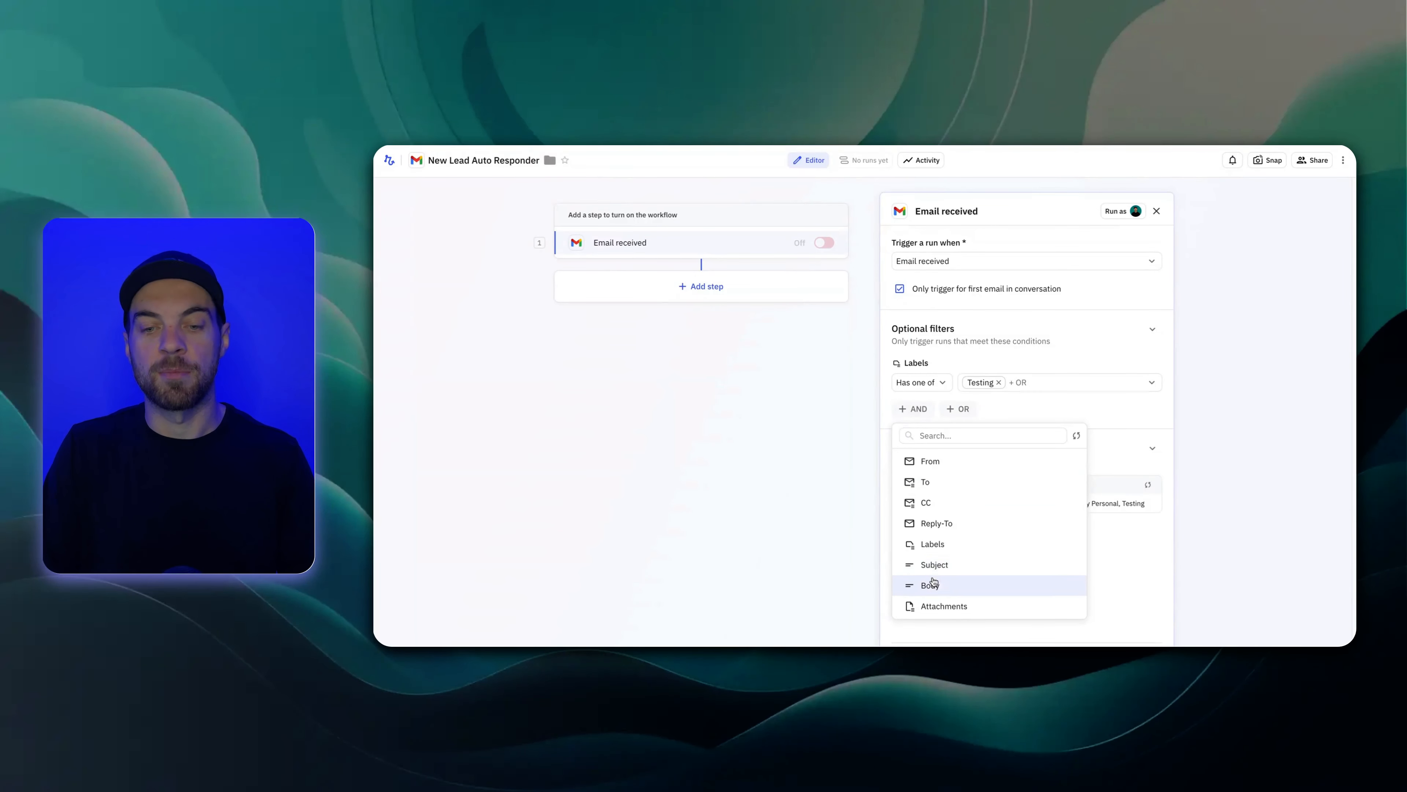
pyautogui.click(800, 523)
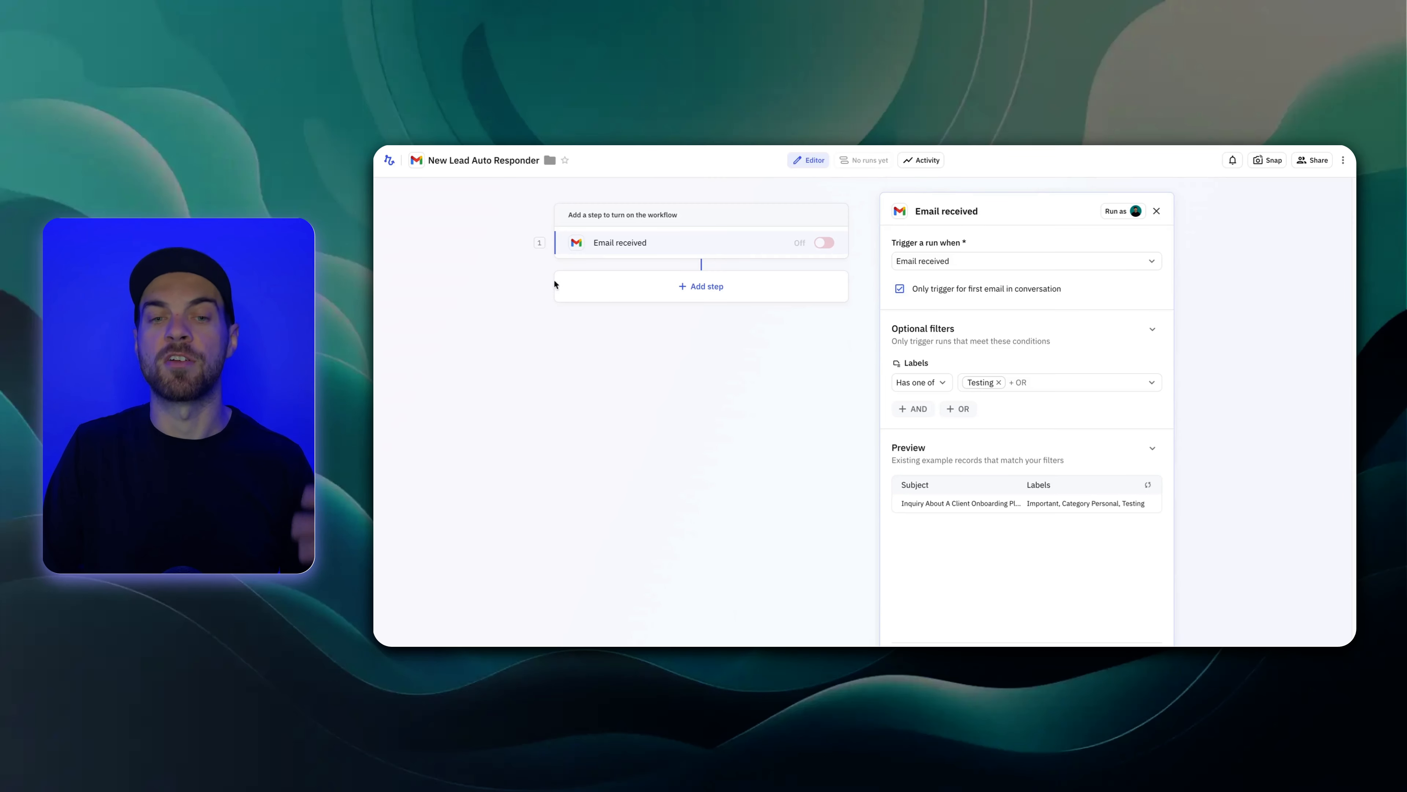
# Add a Gmail Reply action after the Email received trigger.
pyautogui.click(644, 379)
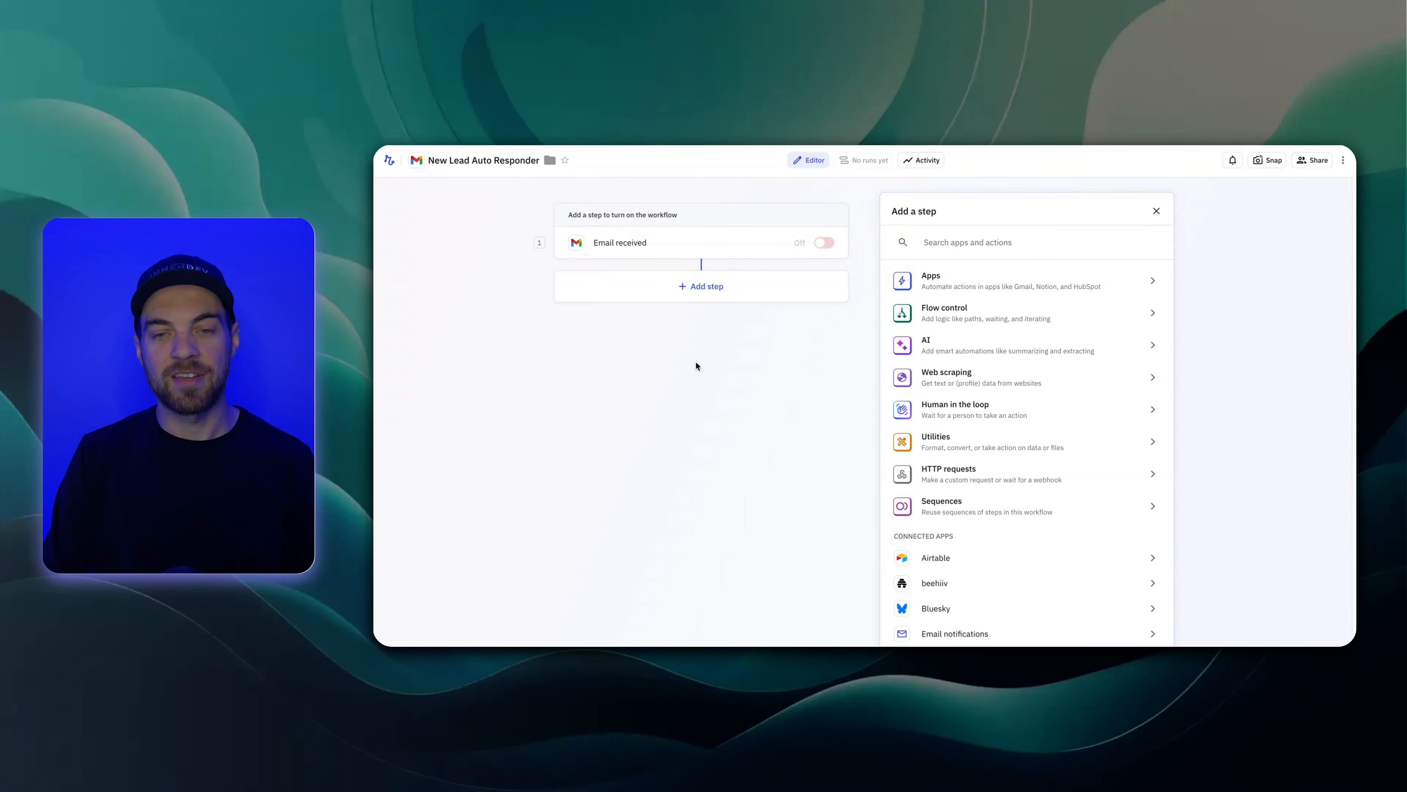
pyautogui.click(960, 241)
pyautogui.write('gmai')
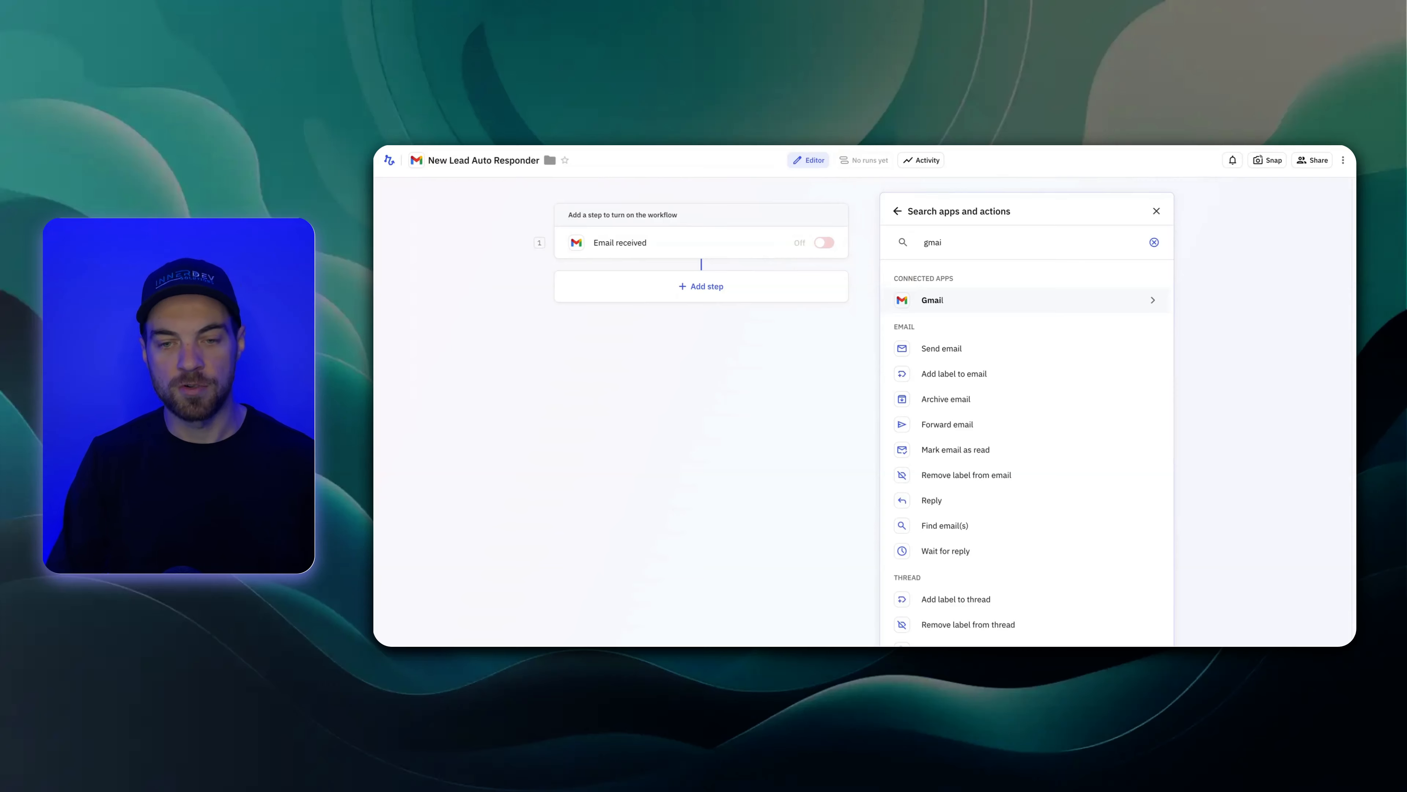
pyautogui.click(941, 509)
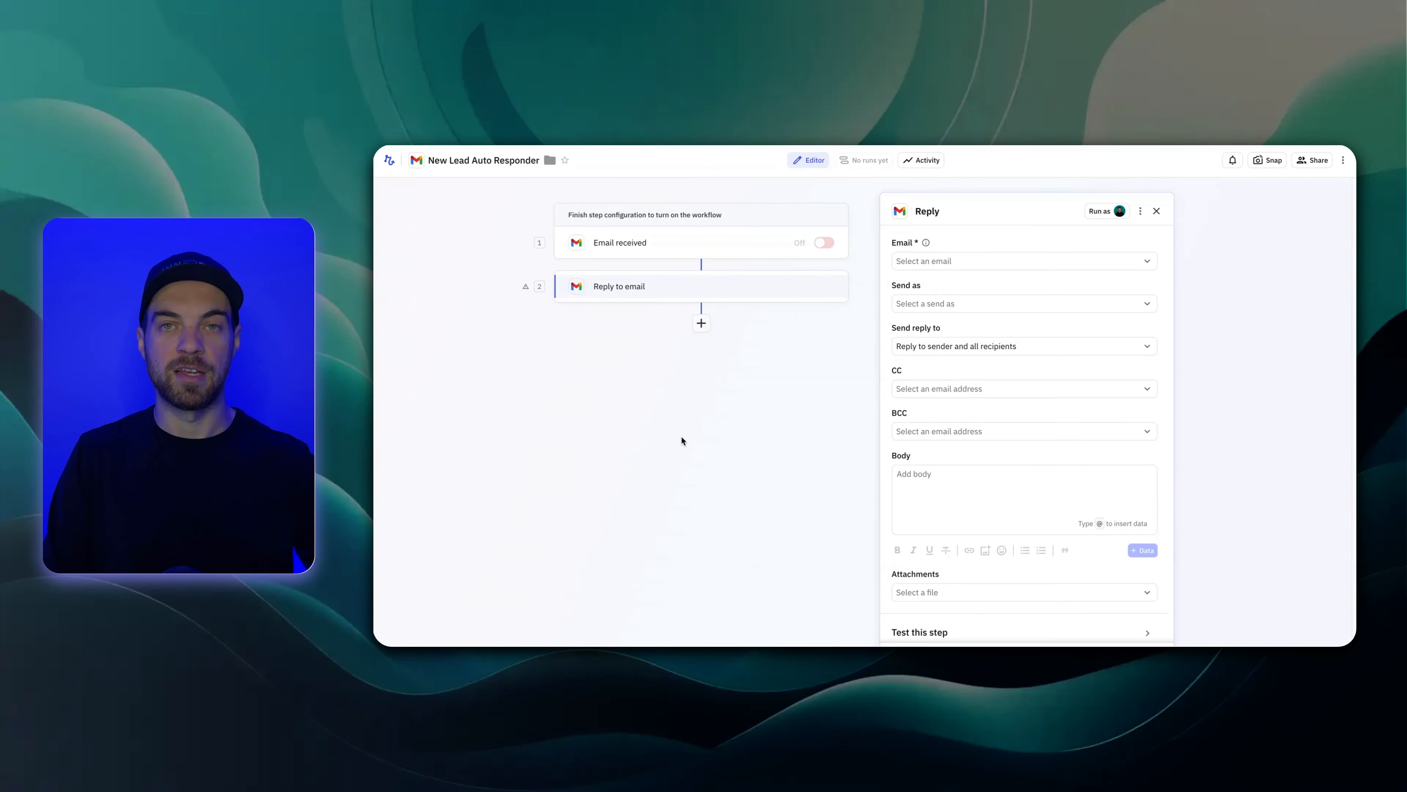
# Set the Reply action to answer the trigger's email and send as the InnerDev Solutions info address.
pyautogui.click(975, 261)
pyautogui.click(953, 337)
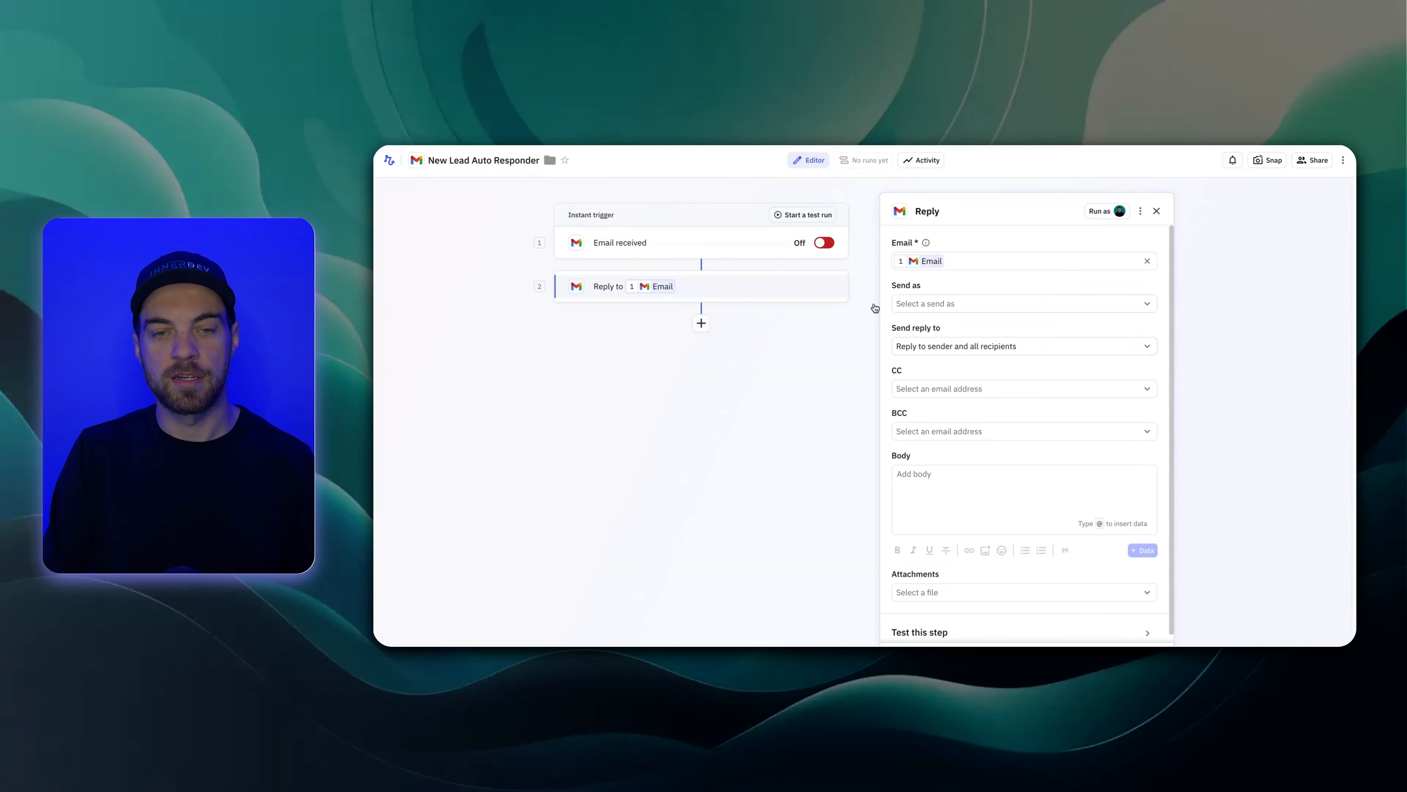
pyautogui.click(981, 304)
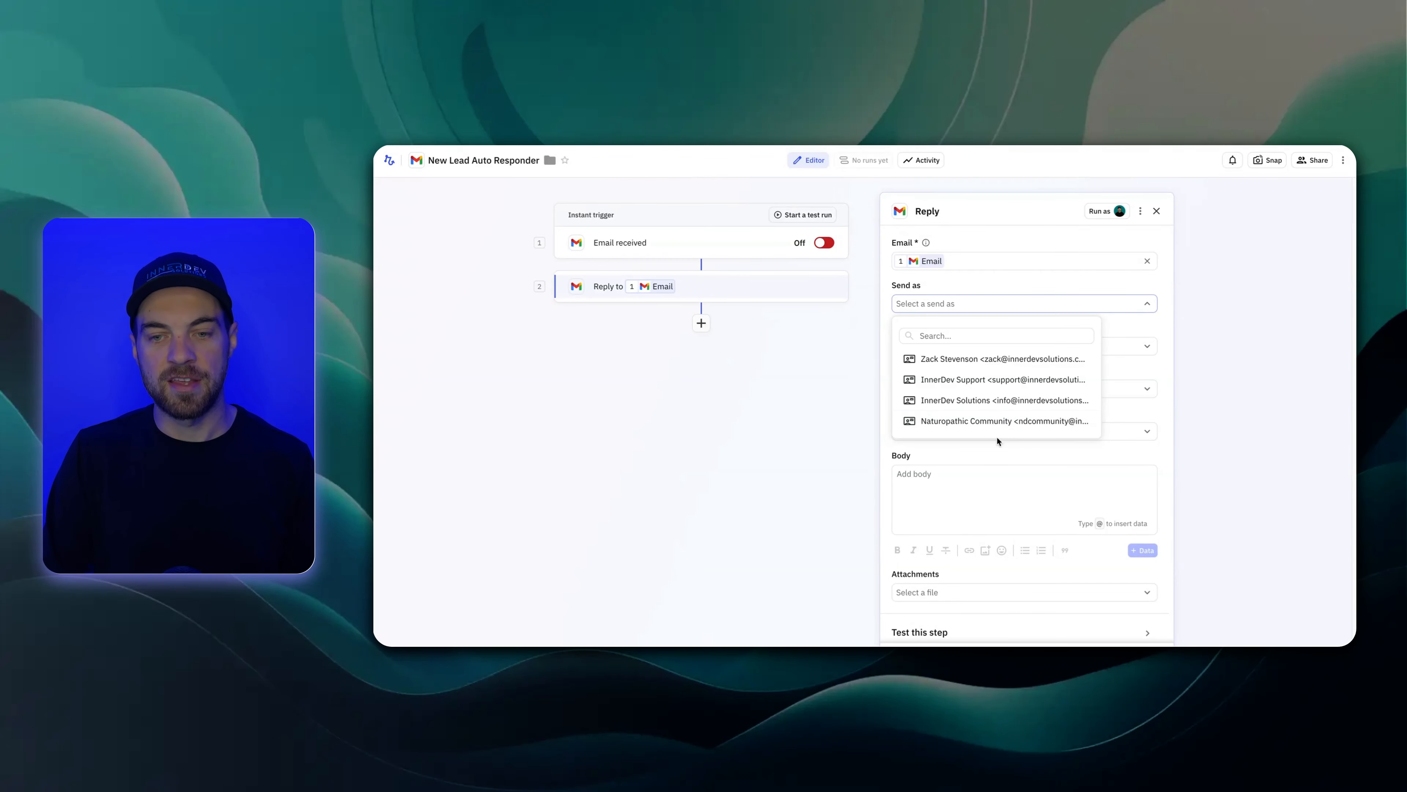
pyautogui.click(992, 400)
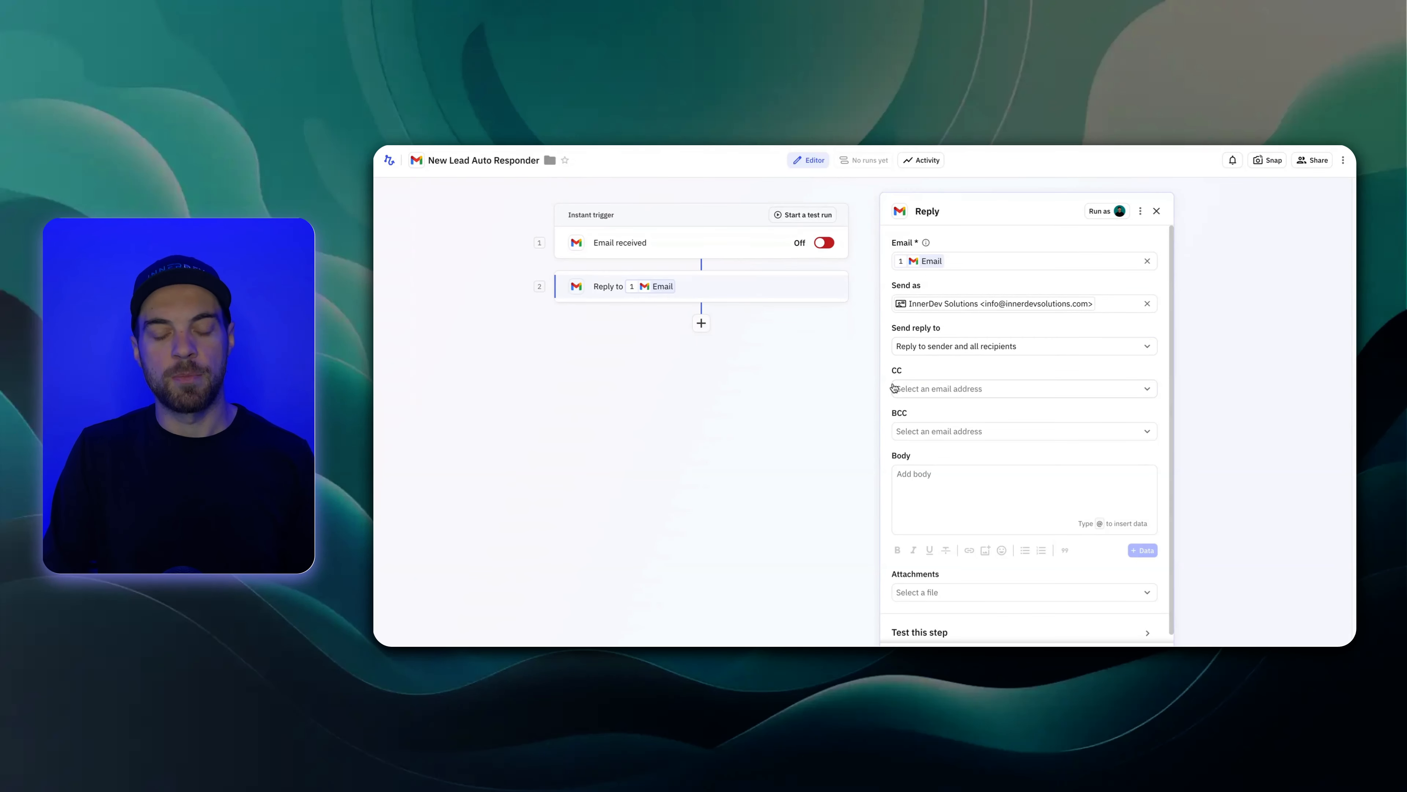
# Fill in the reply body: first-name greeting, thanks for getting in touch, response during business hours (9am-5pm ET), and an InnerDev Solutions sign-off.
pyautogui.scroll(-1, 888, 424)
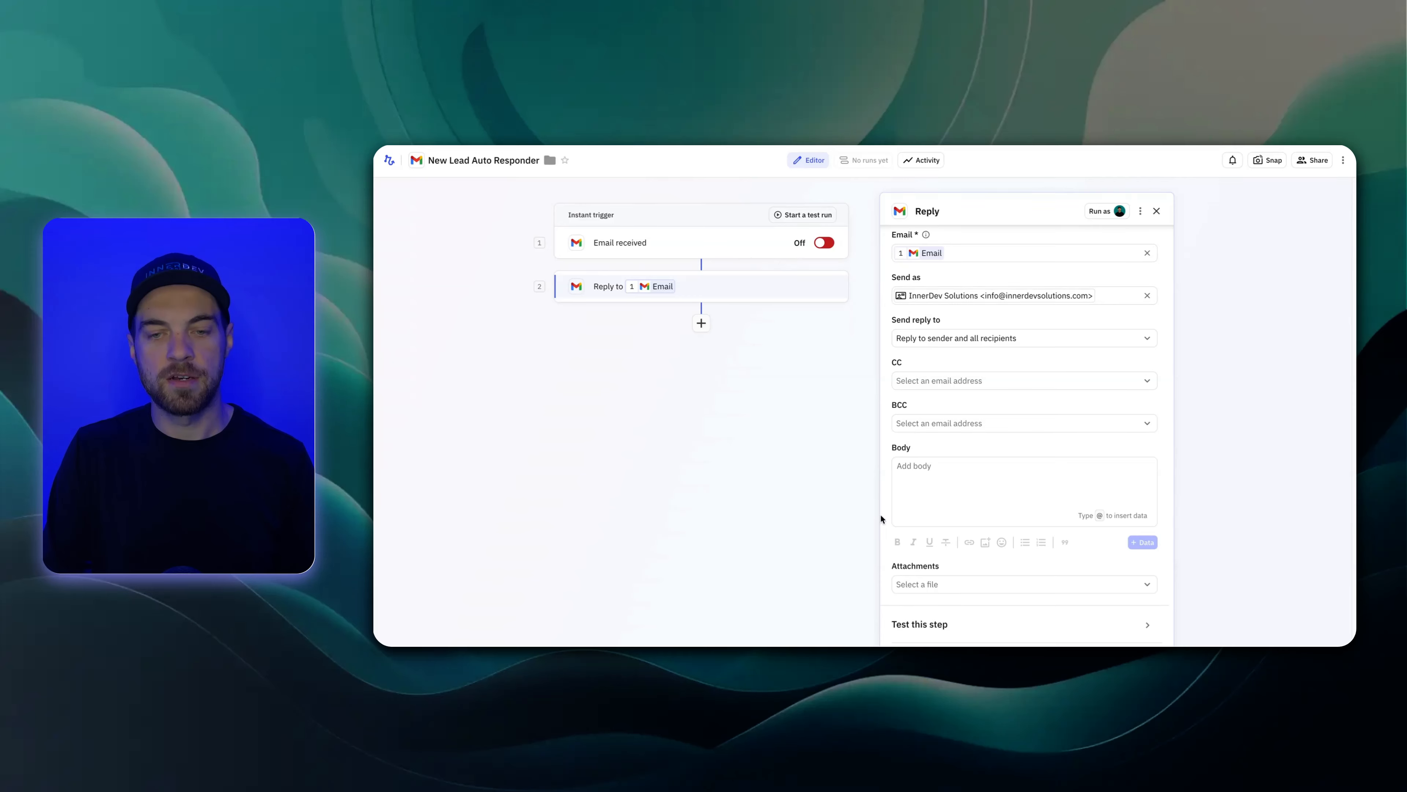
pyautogui.click(934, 460)
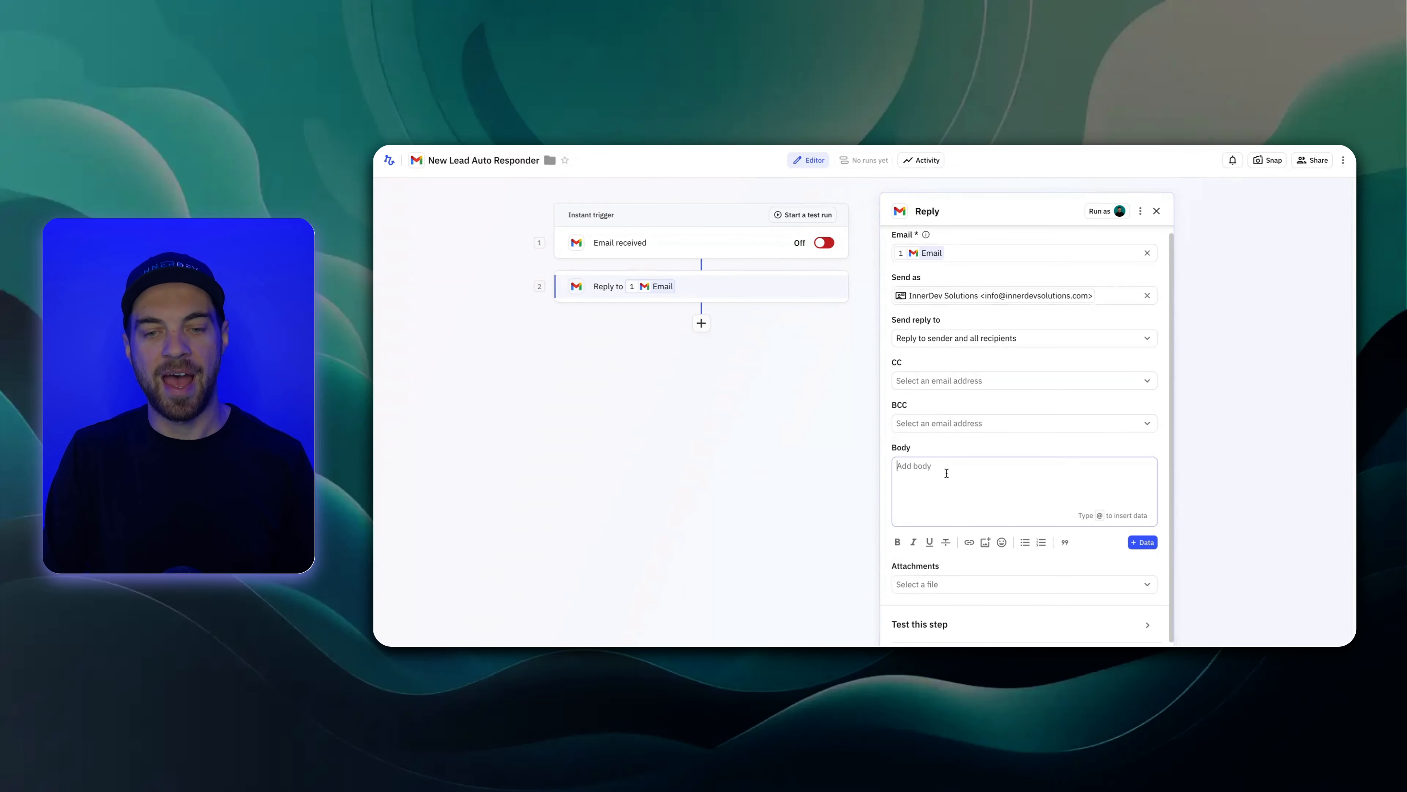
pyautogui.write('Hi First name ,  Thanks for getting in touch. We’ve received your message and will review it shortly.  You can expect a reåsponse during business hours (9am-5pm ET)  Looking forward to connecting soon.  Thanks, InnerDev Solutions')
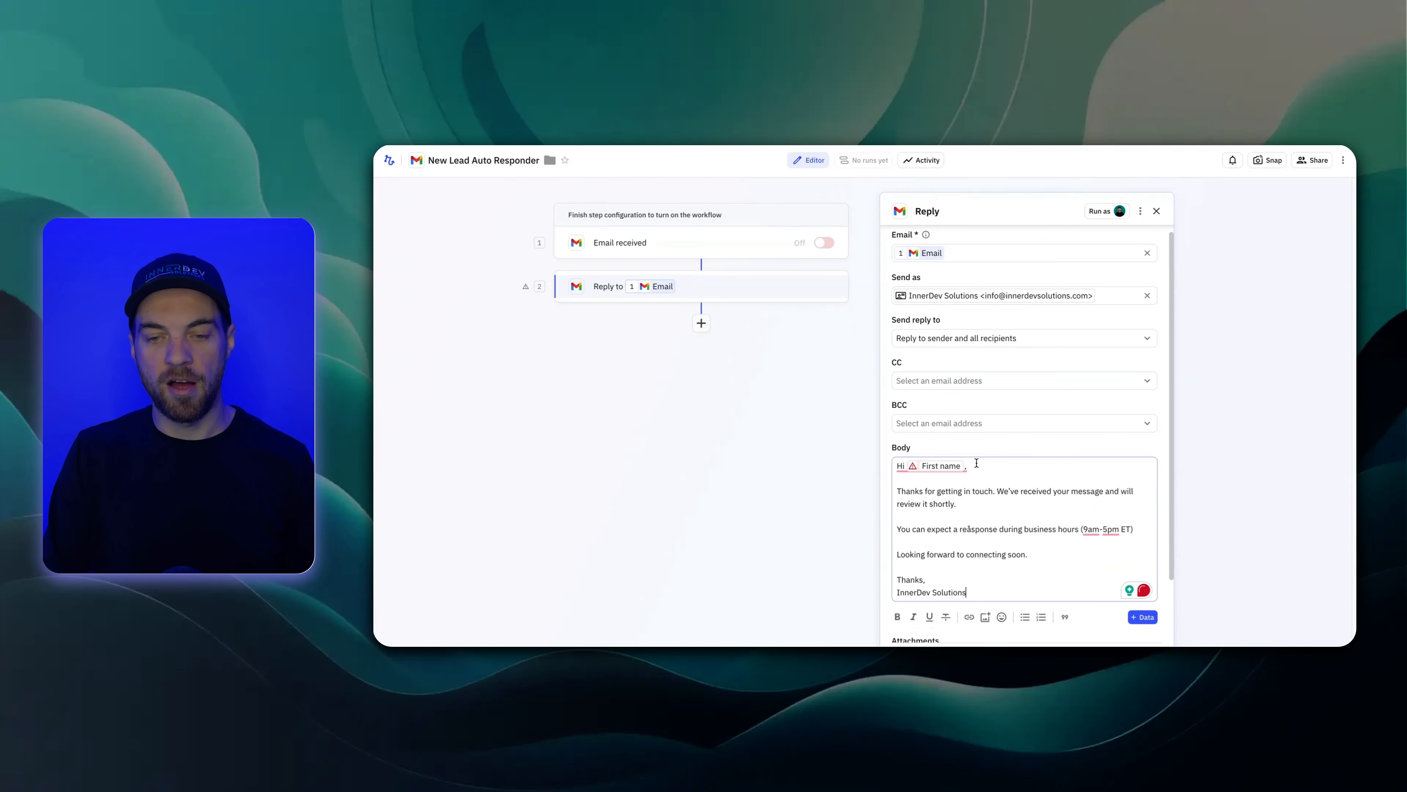
# Replace the broken First name variable in the reply's greeting with the First name data from the trigger's email, followed by a comma.
pyautogui.moveTo(967, 466)
pyautogui.press('BackSpace')
pyautogui.press('BackSpace')
pyautogui.press('BackSpace')
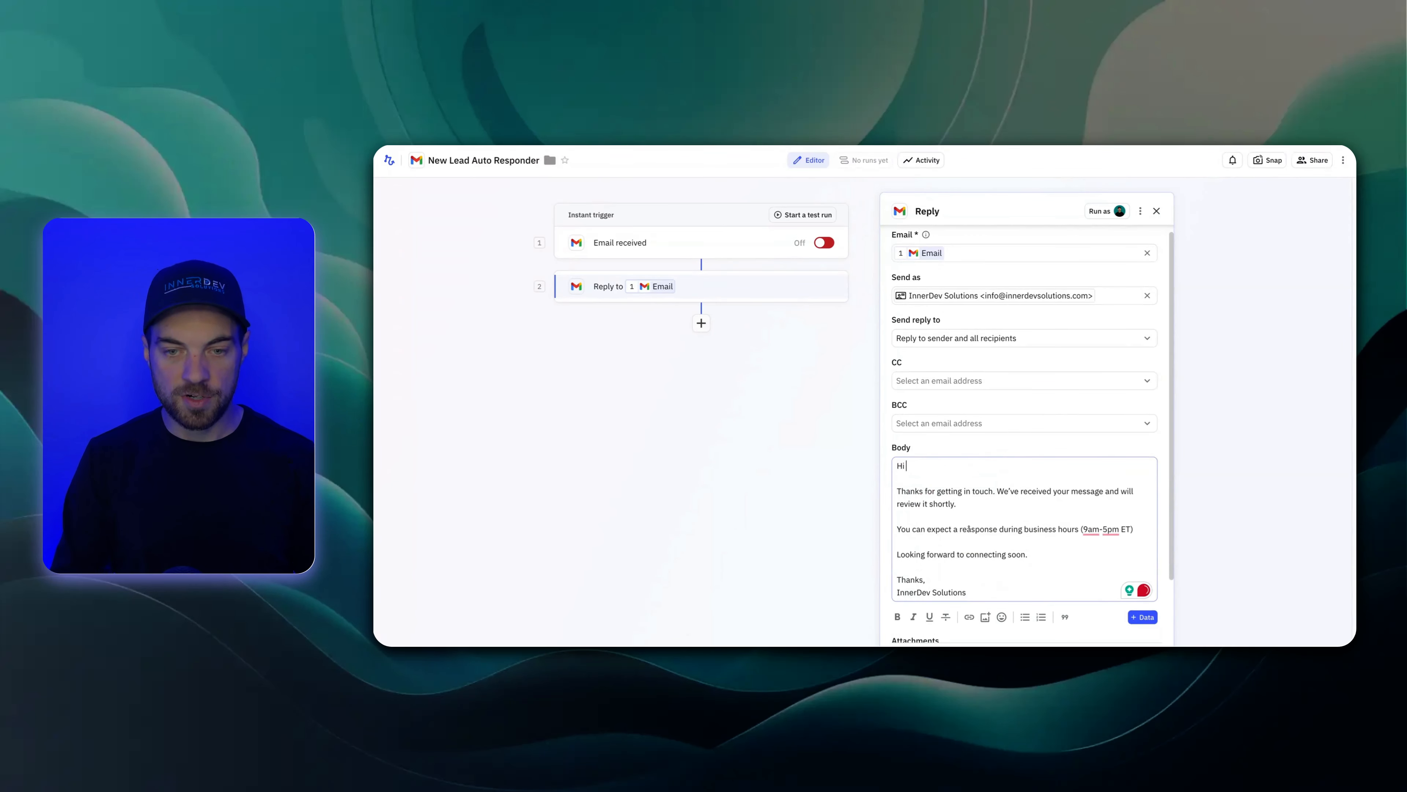
pyautogui.write('@')
pyautogui.moveTo(978, 495)
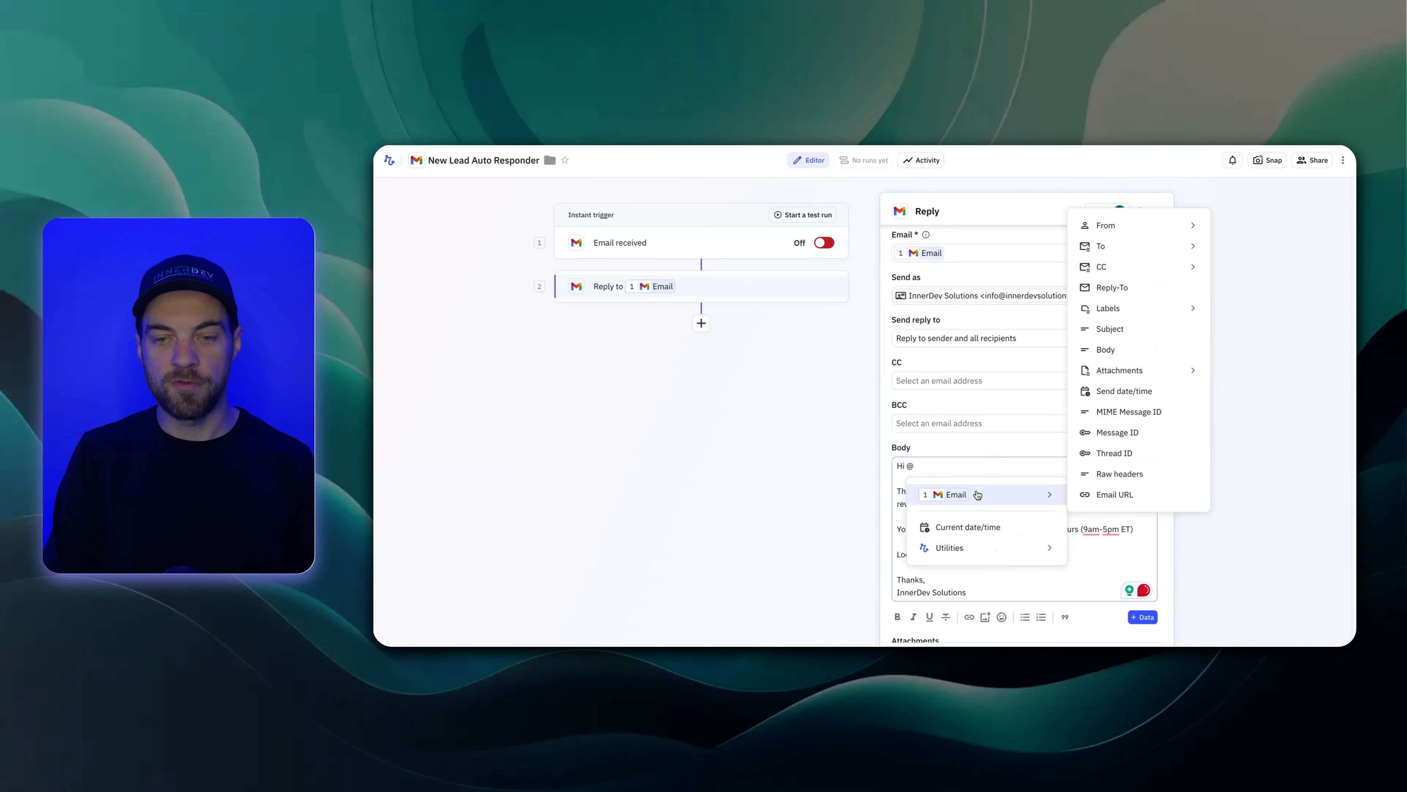
pyautogui.moveTo(1106, 250)
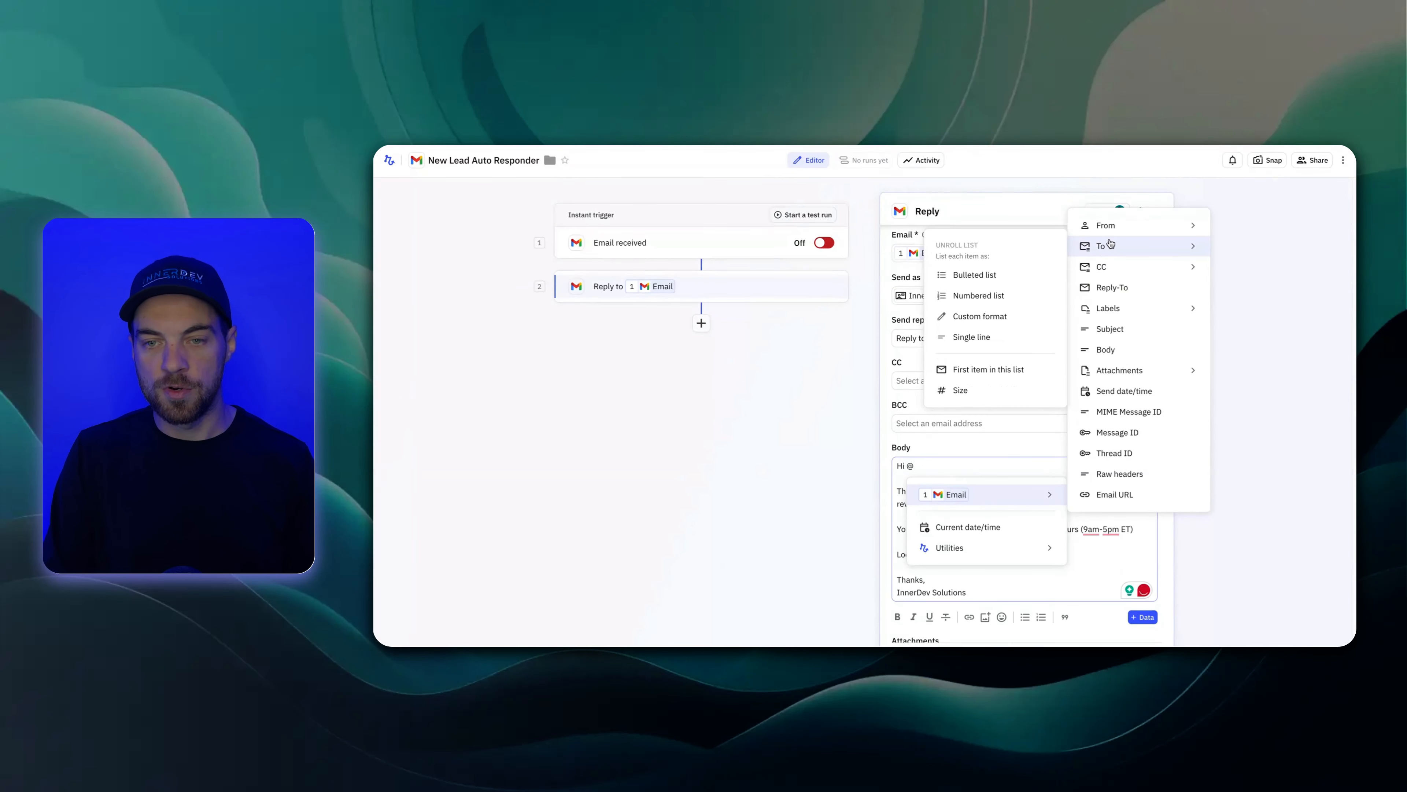
pyautogui.click(1015, 271)
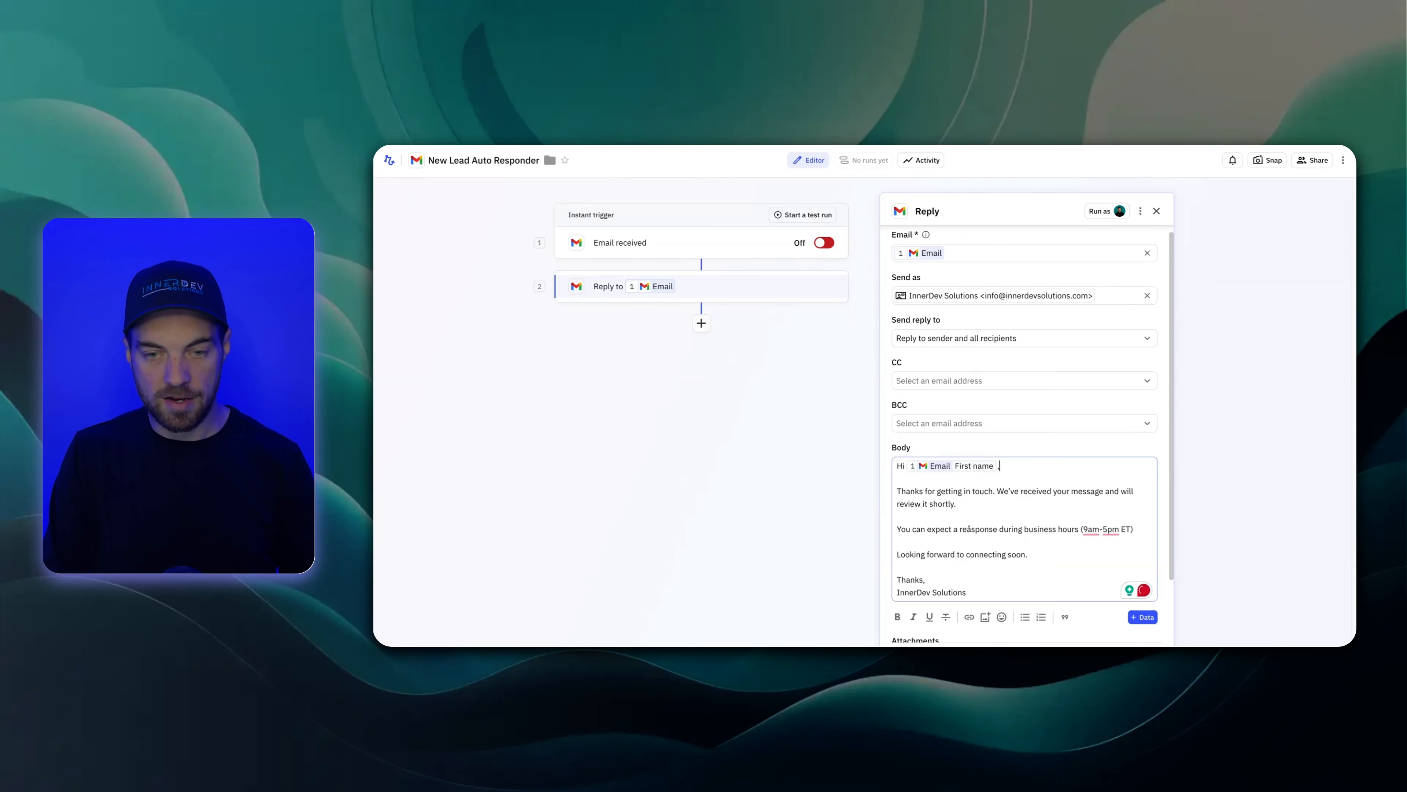
pyautogui.scroll(-1, 1072, 490)
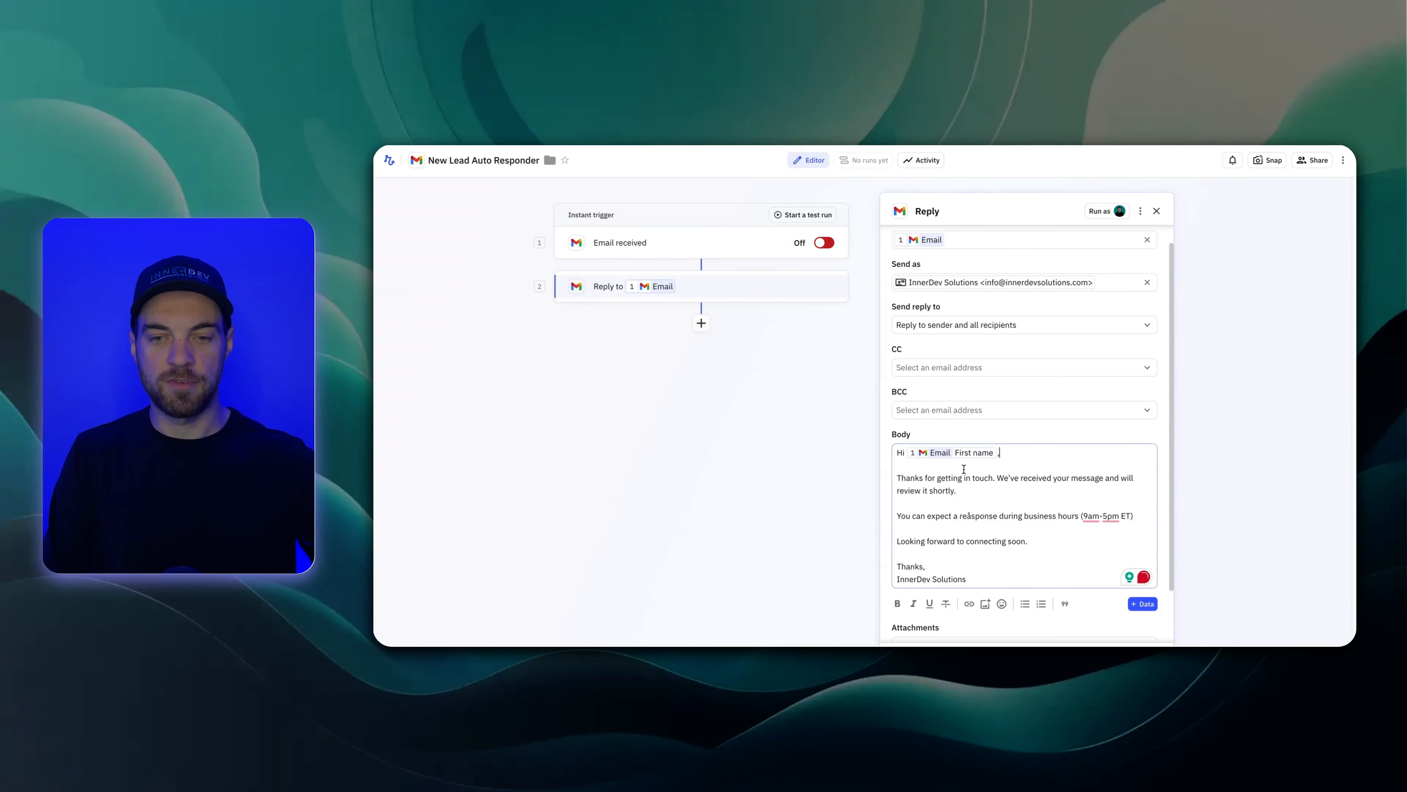
pyautogui.scroll(-3, 907, 466)
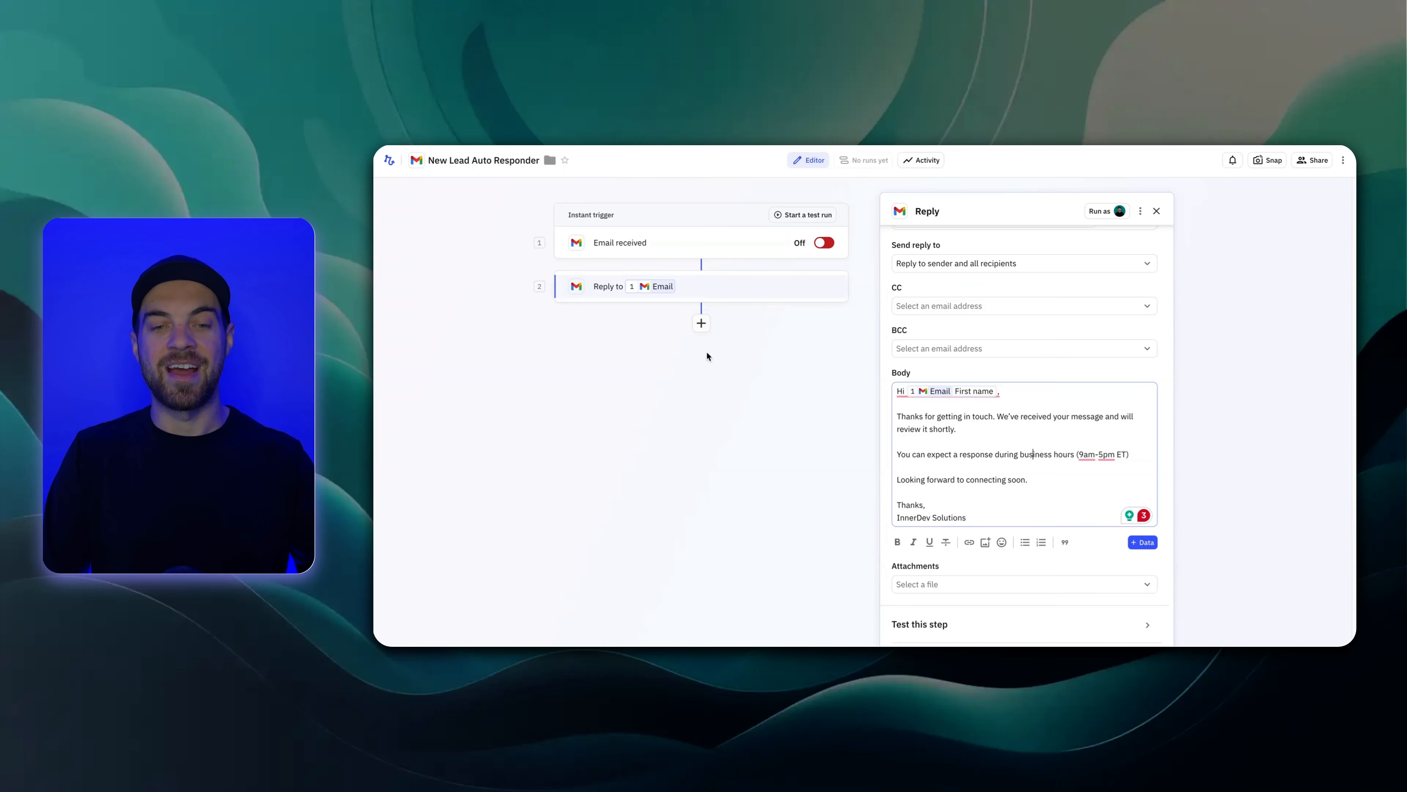
# Add a "Prompt any model" AI step after the reply, with auto-generate output off and the expected response set to Text.
pyautogui.click(702, 323)
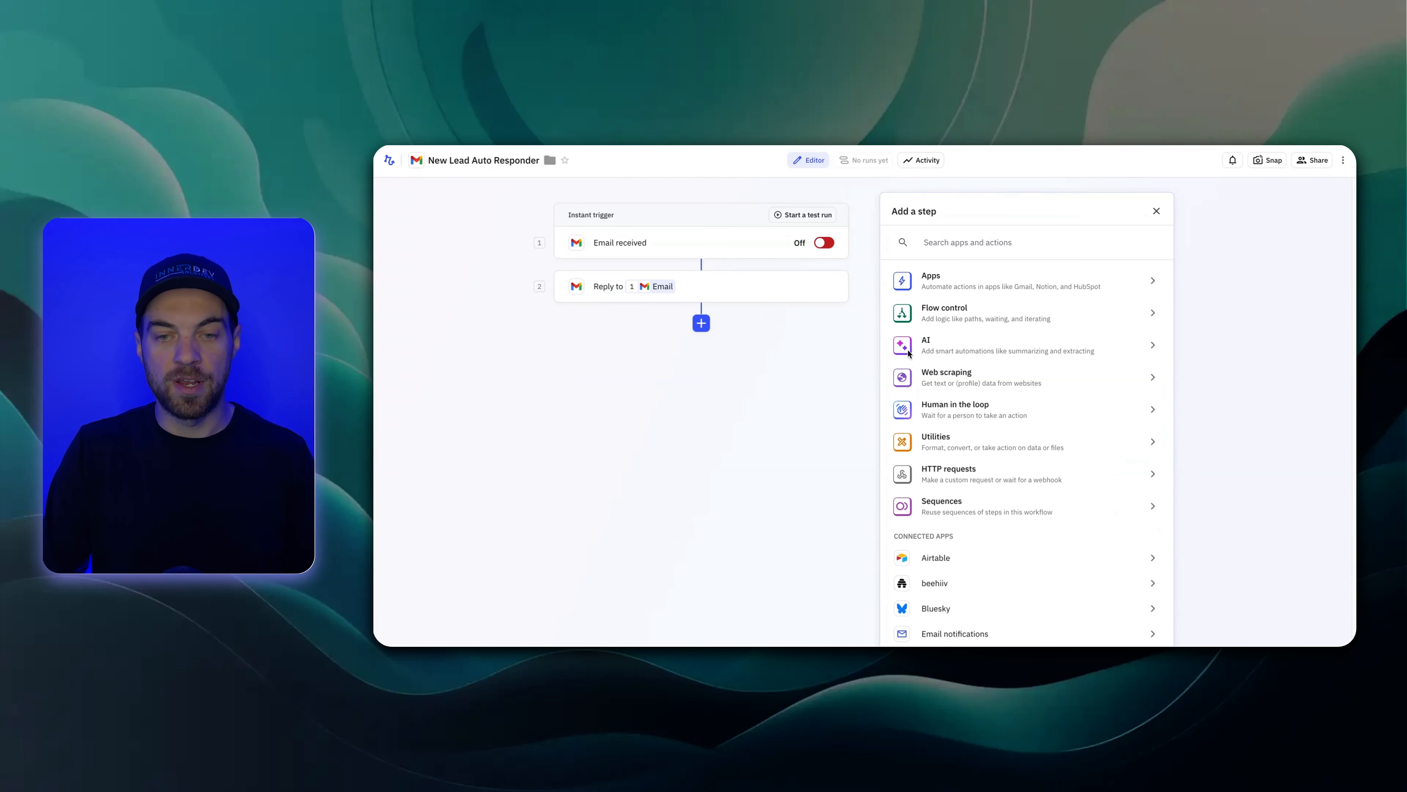
pyautogui.click(935, 356)
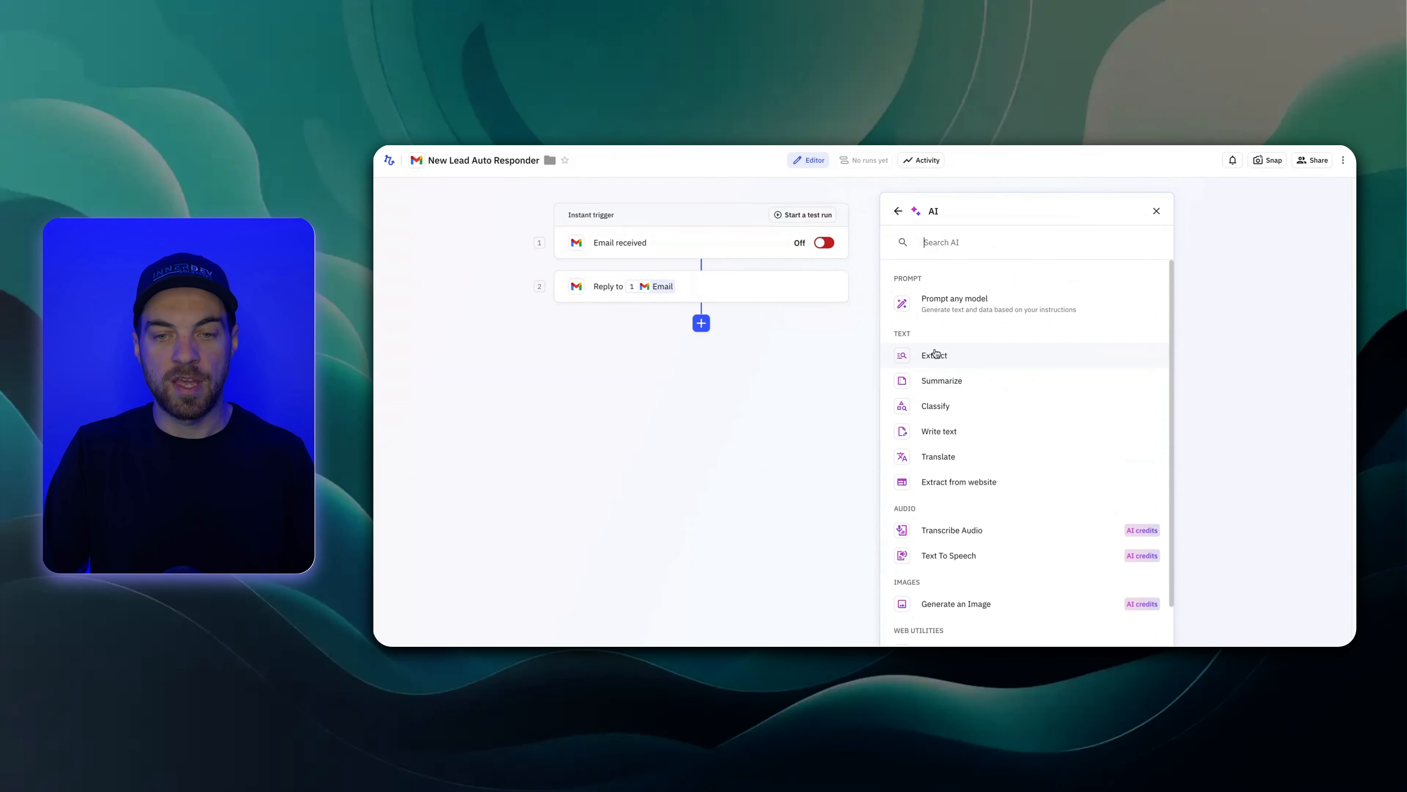
pyautogui.click(963, 314)
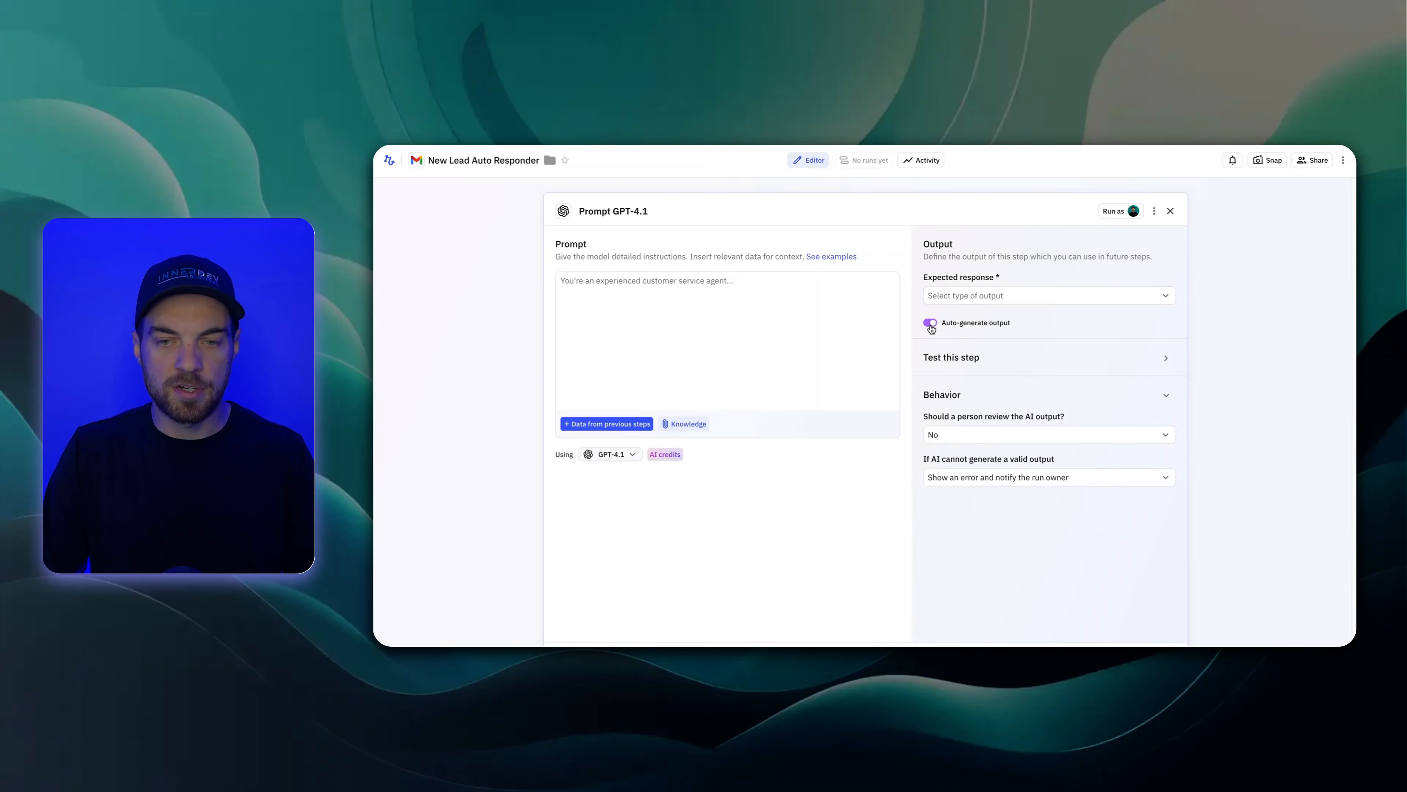
pyautogui.click(996, 306)
pyautogui.click(981, 333)
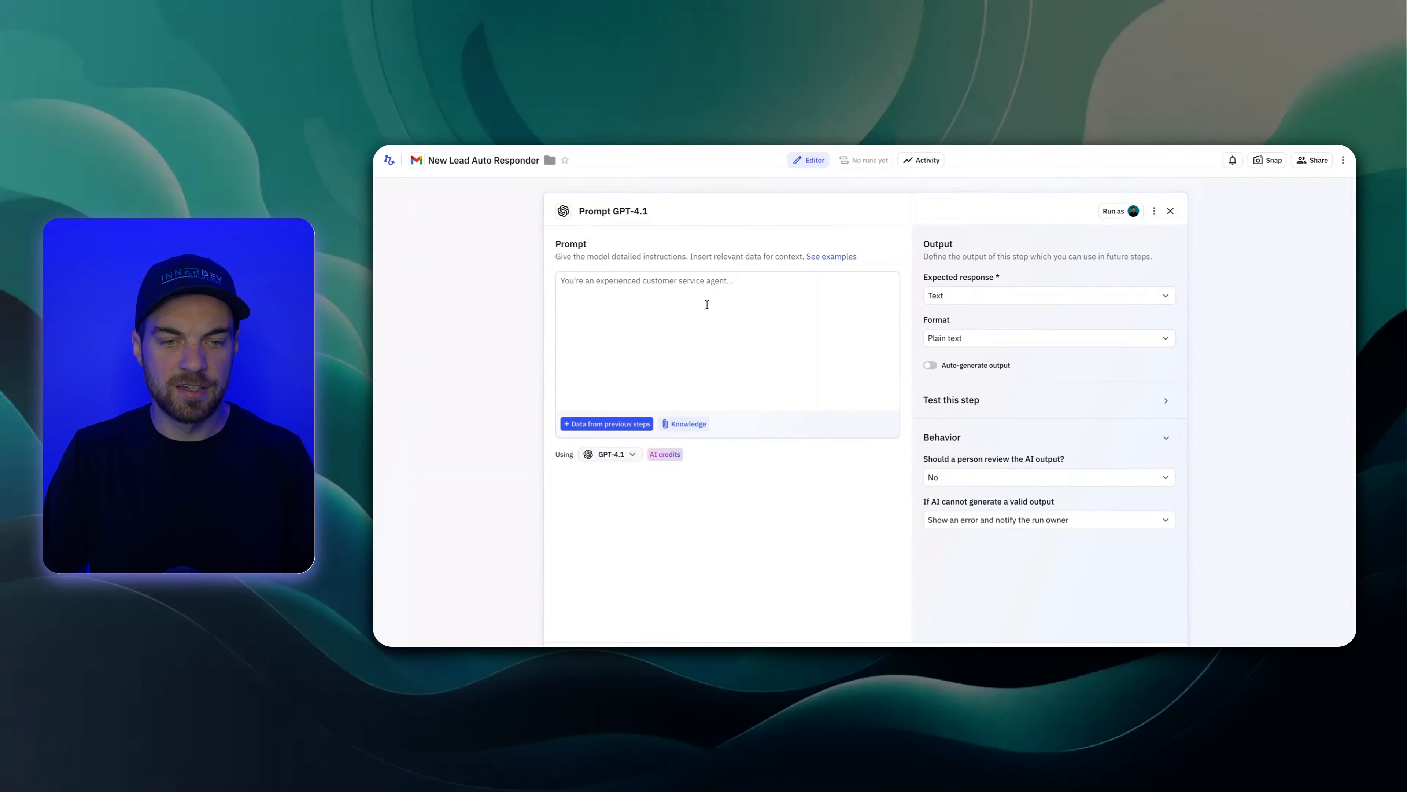
# Change the AI prompt step's model to Anthropic's Claude 3.7 Sonnet.
pyautogui.click(614, 455)
pyautogui.moveTo(631, 530)
pyautogui.moveTo(638, 504)
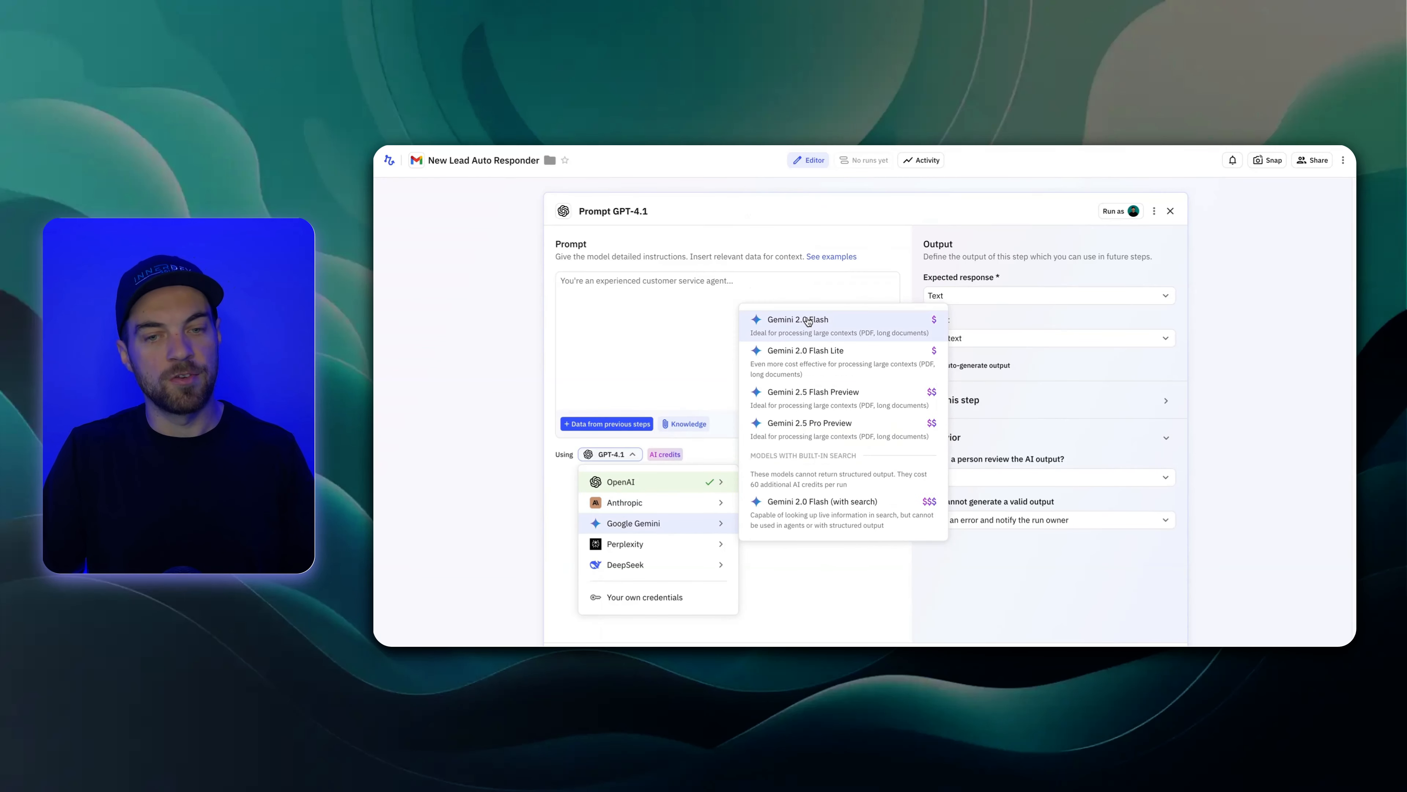
pyautogui.moveTo(672, 566)
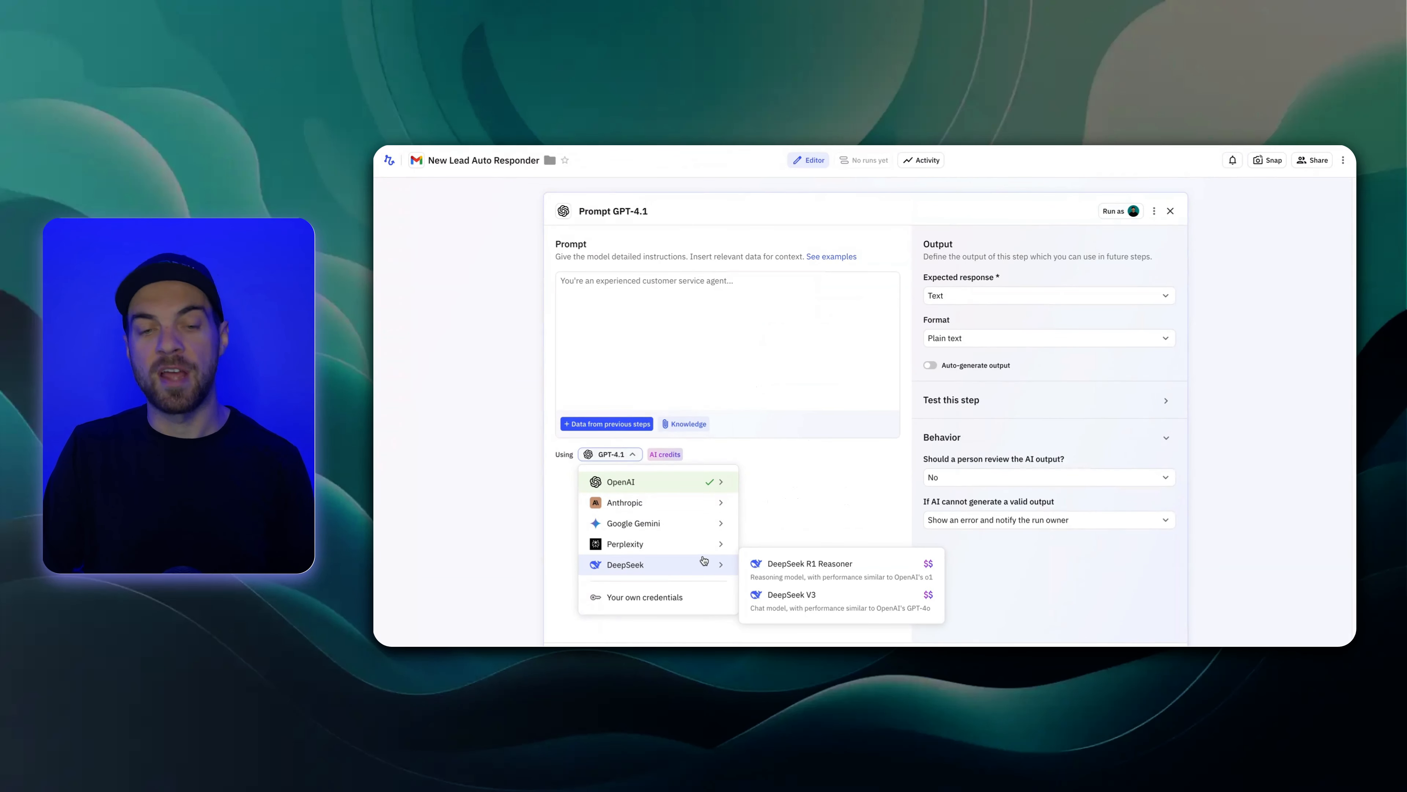
pyautogui.click(812, 590)
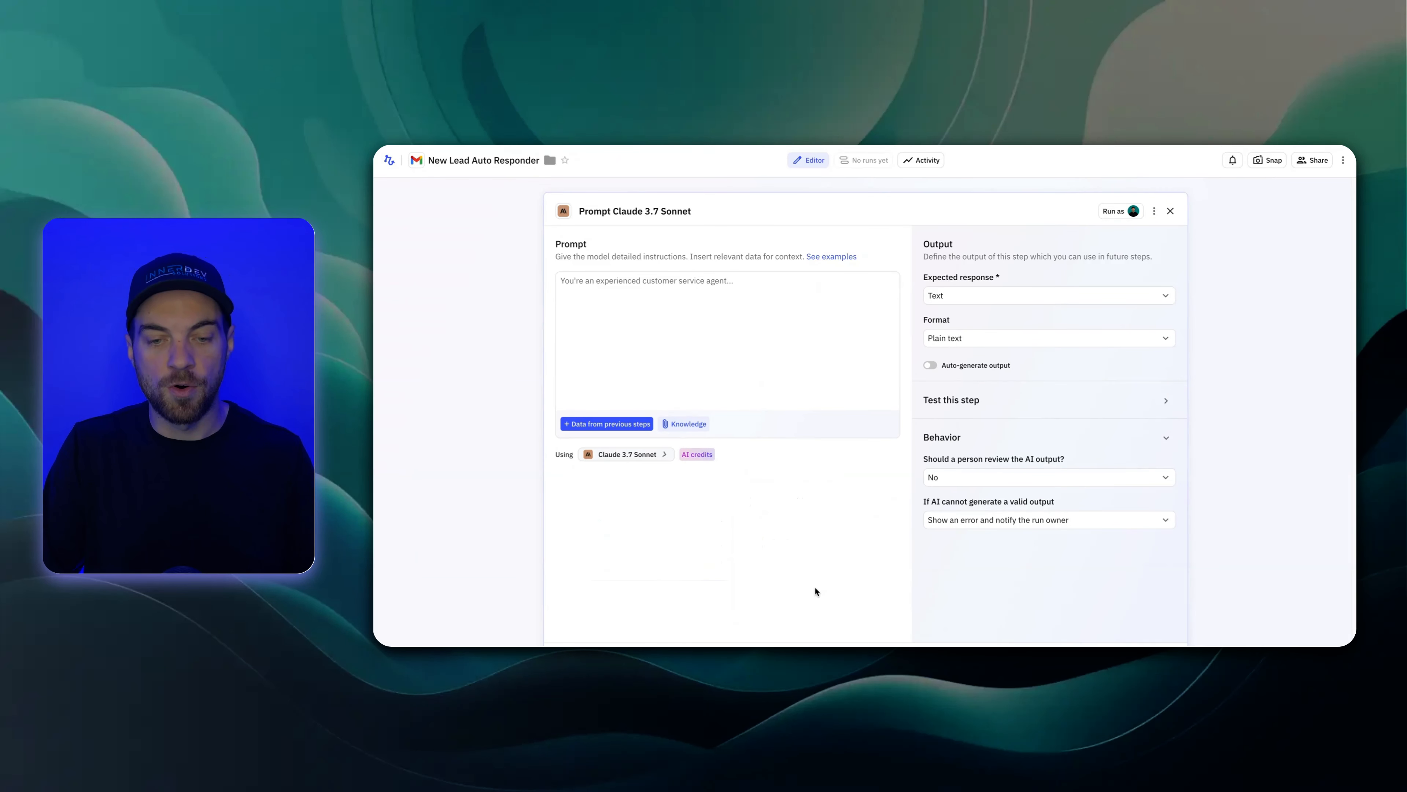
# Fill in the AI prompt: summarize the client inquiry's needs in 2–4 plain, actionable bullets for "Summary of Needs", with instructions and a format example.
pyautogui.click(654, 305)
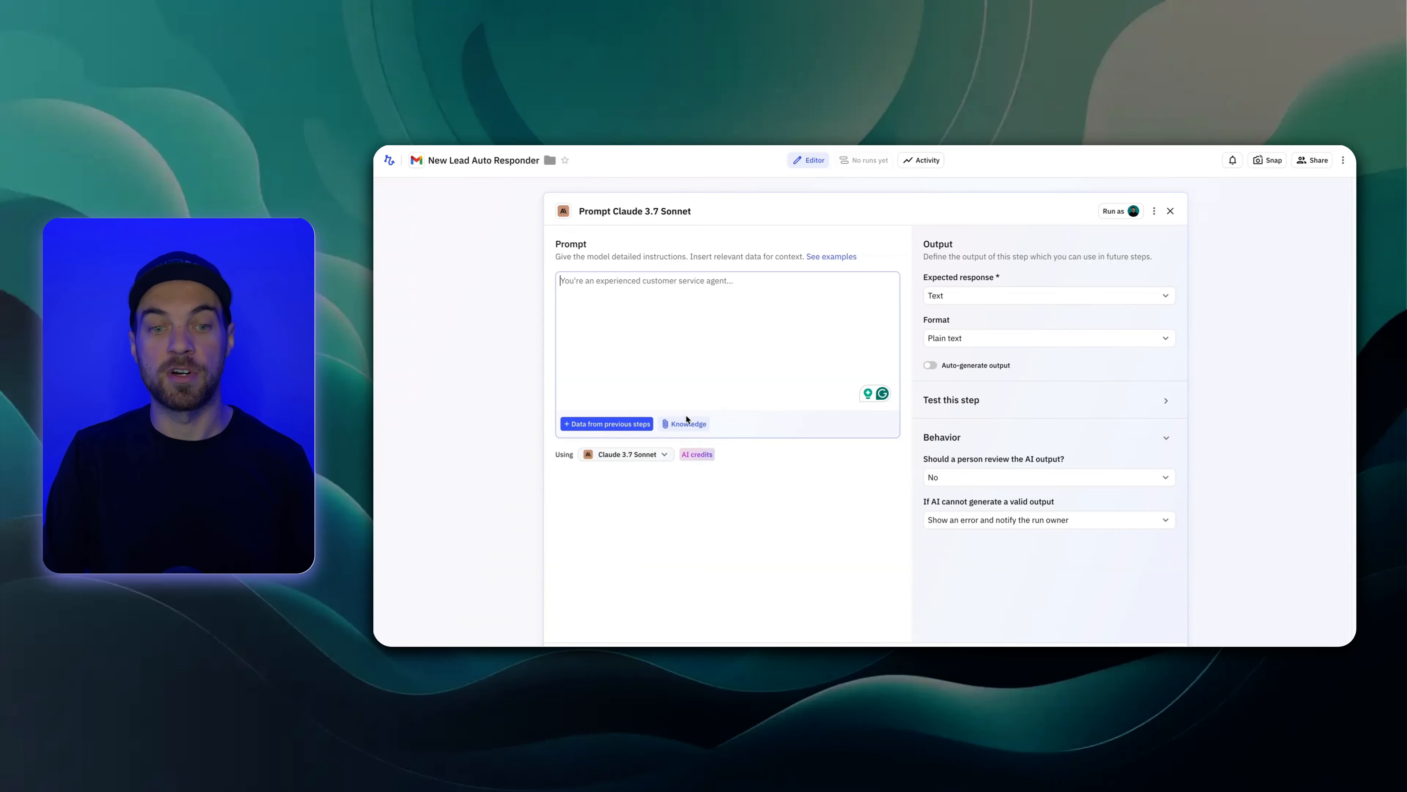
pyautogui.click(736, 332)
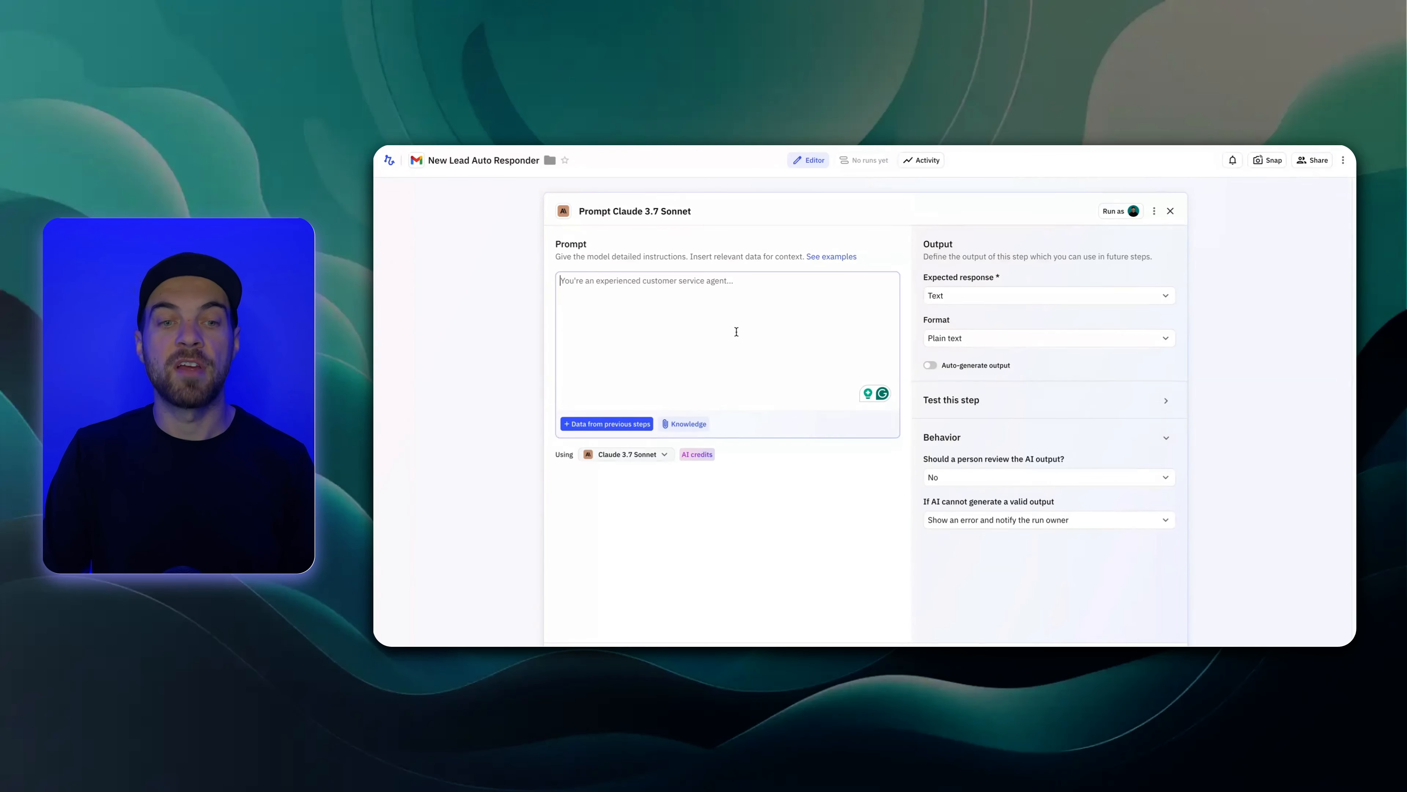
pyautogui.hotkey('ctrl', 'v')
pyautogui.scroll(5, 713, 316)
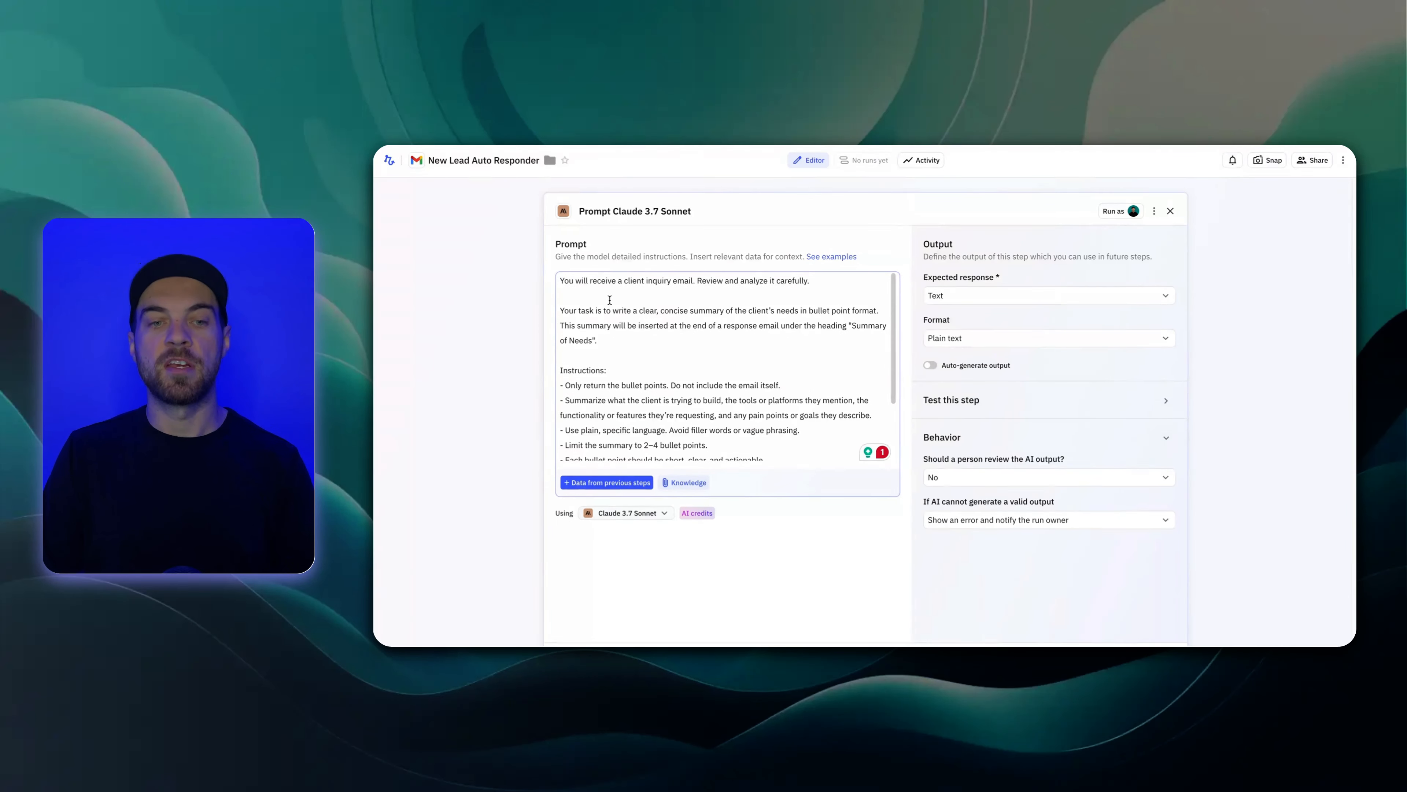
# Review the pasted prompt's task description, bullet point instructions and format example.
pyautogui.moveTo(619, 275); pyautogui.dragTo(751, 282)
pyautogui.scroll(-1, 720, 333)
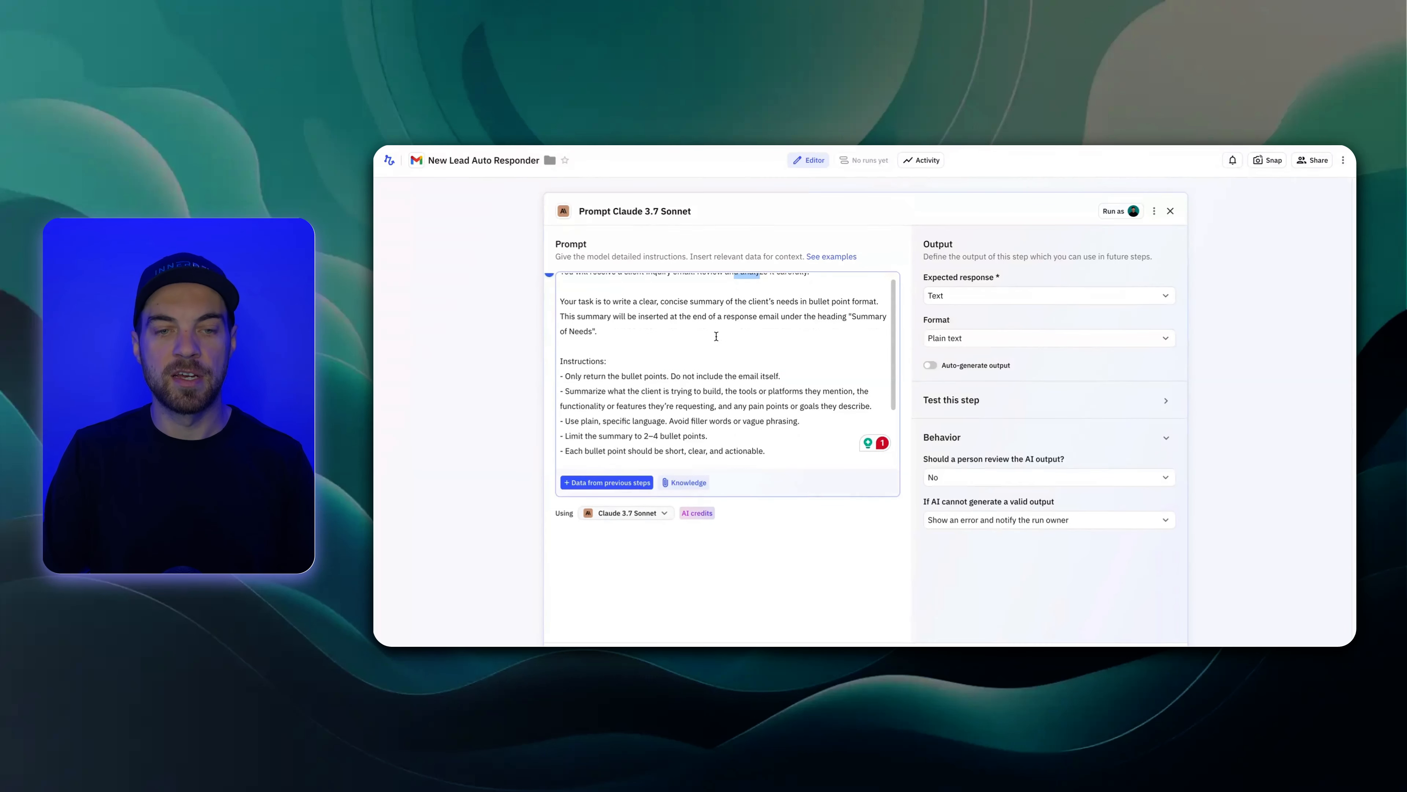
pyautogui.moveTo(628, 338); pyautogui.dragTo(670, 367)
pyautogui.scroll(-3, 570, 308)
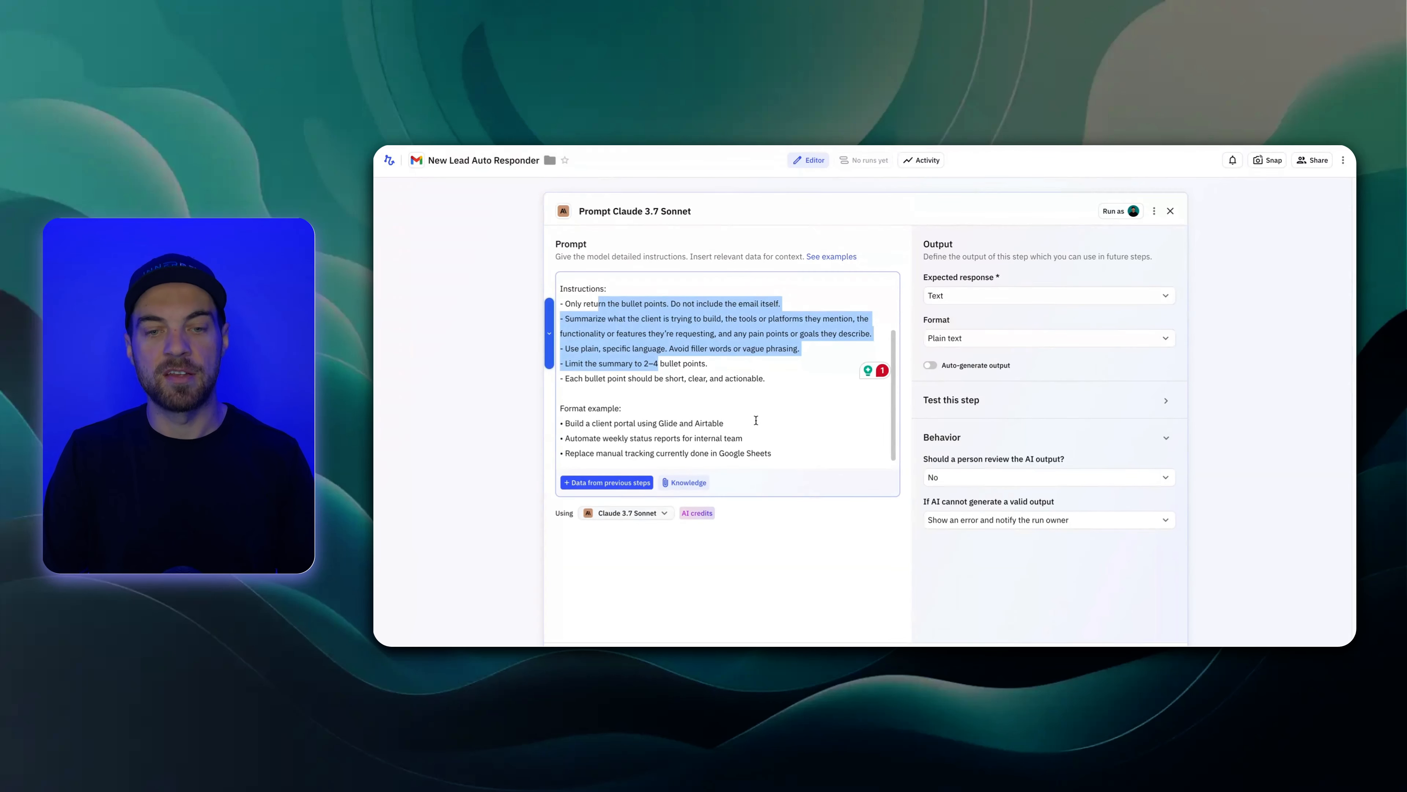
pyautogui.moveTo(773, 454); pyautogui.dragTo(703, 417)
pyautogui.click(711, 354)
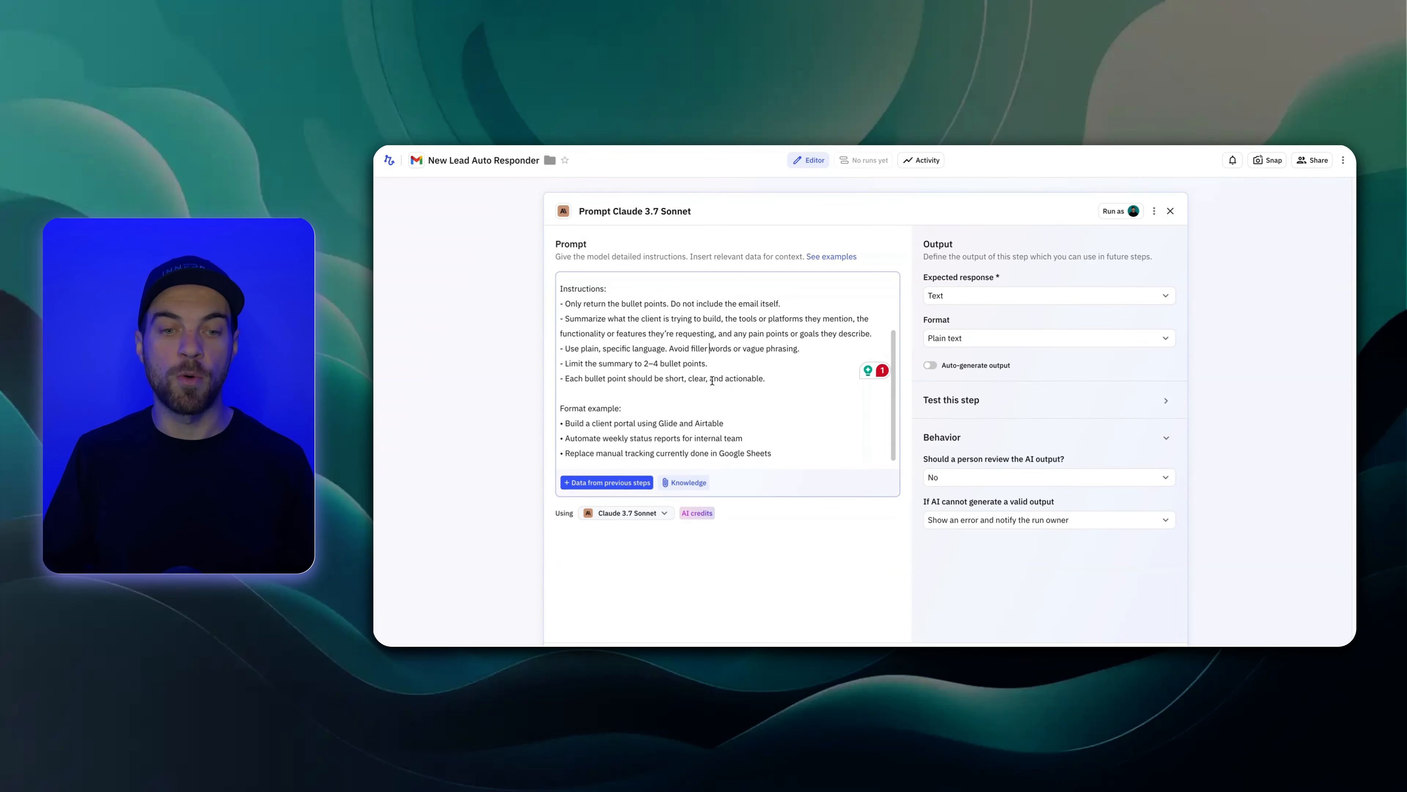
pyautogui.moveTo(669, 288); pyautogui.dragTo(710, 403)
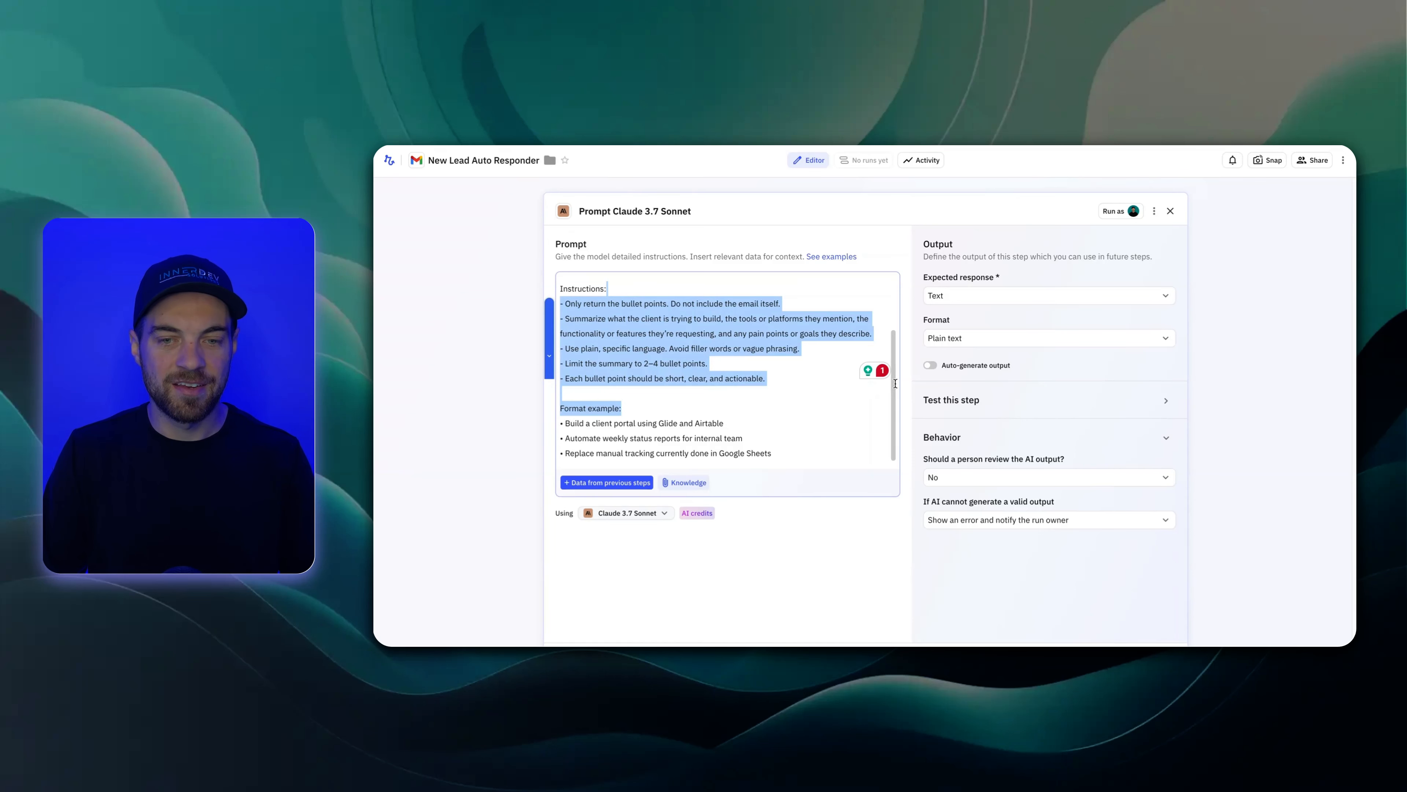
pyautogui.moveTo(895, 384); pyautogui.dragTo(899, 298)
# Insert the Body data from the trigger's email into the AI prompt.
pyautogui.scroll(-3, 898, 312)
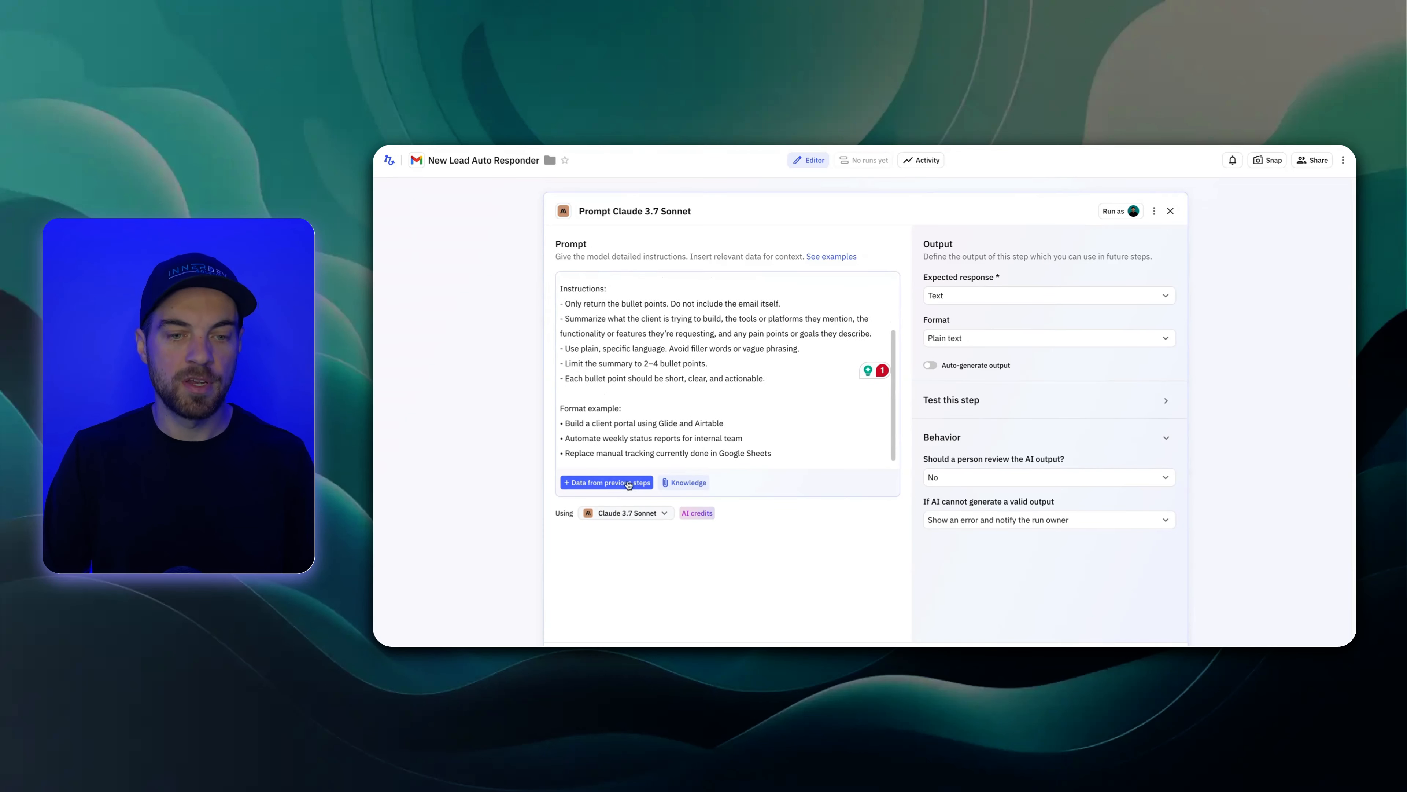
pyautogui.click(582, 490)
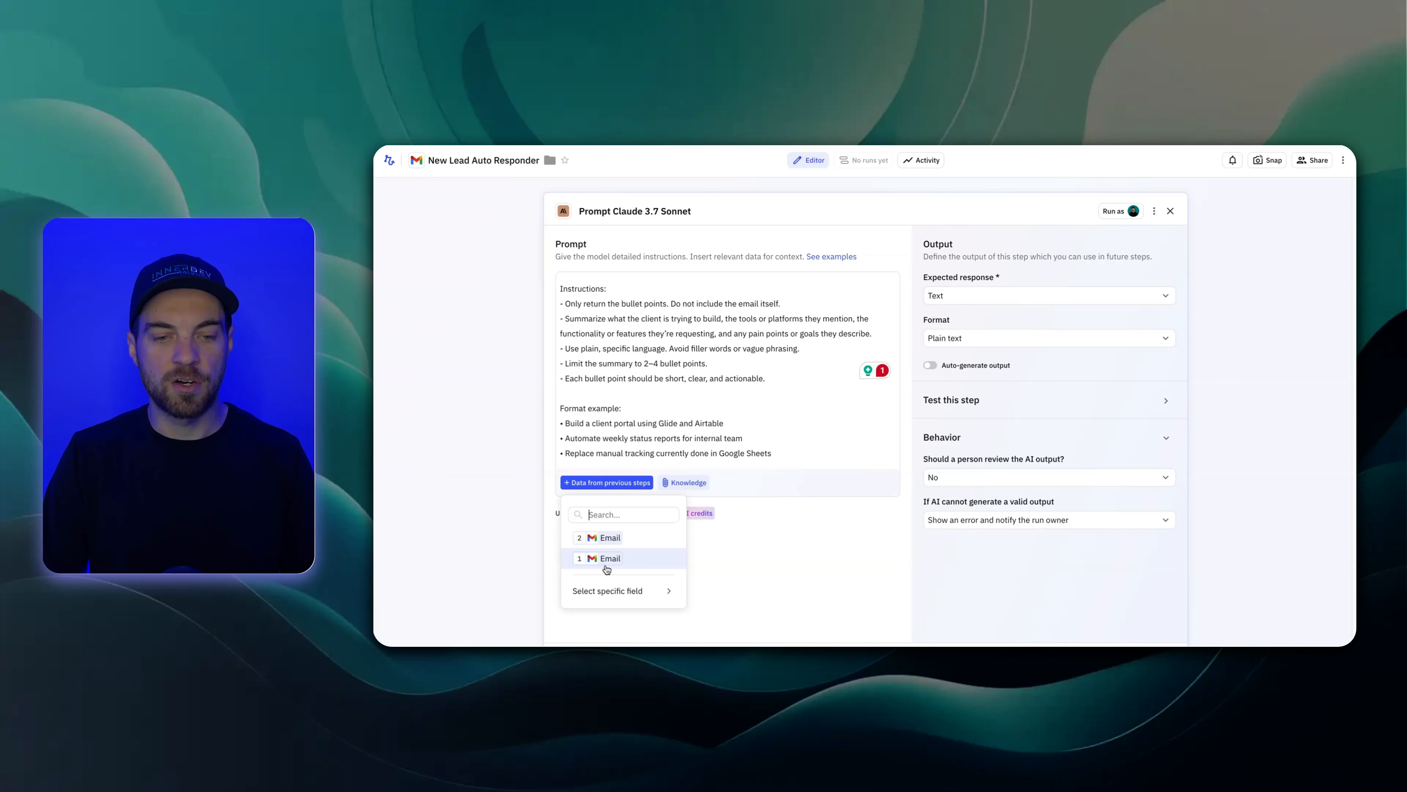
pyautogui.moveTo(594, 594)
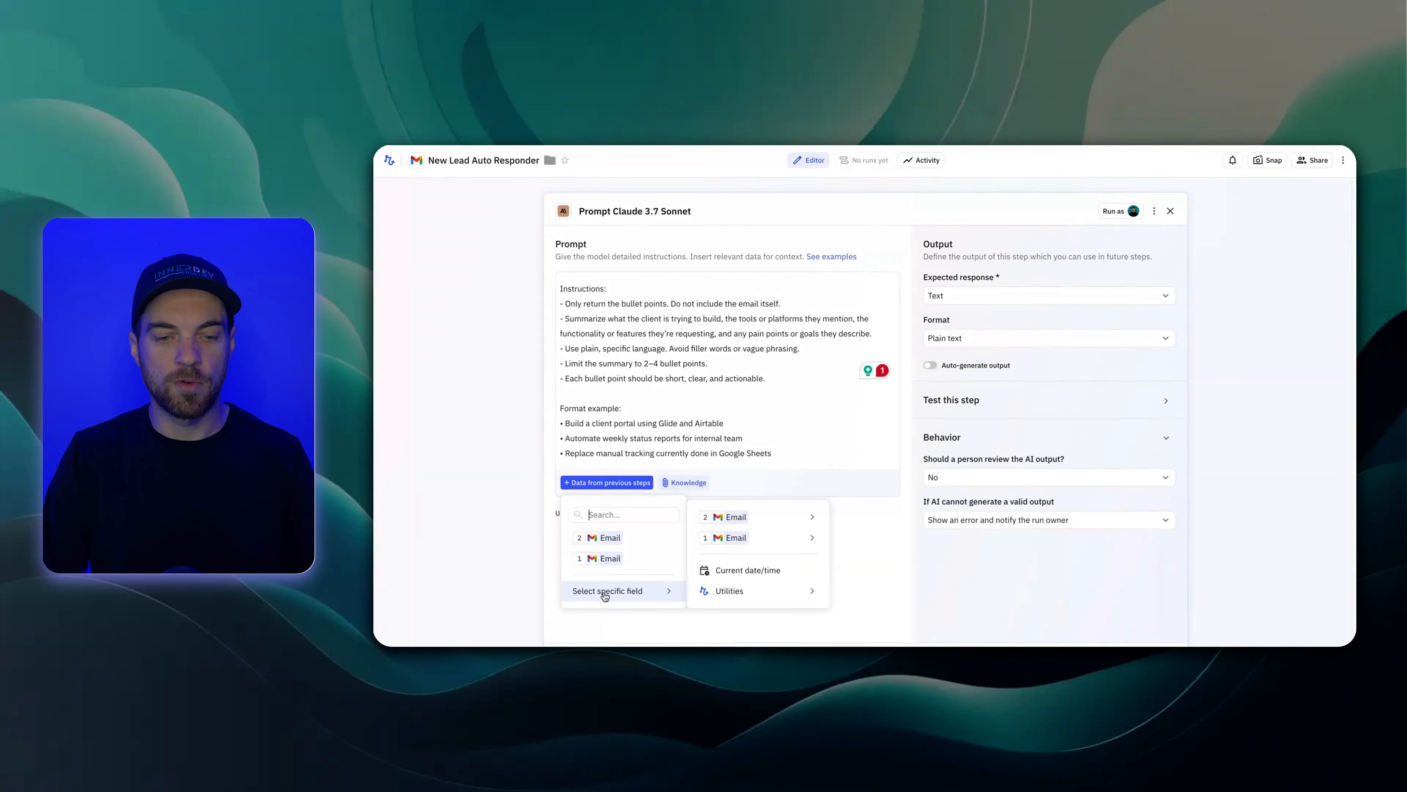
pyautogui.moveTo(749, 546)
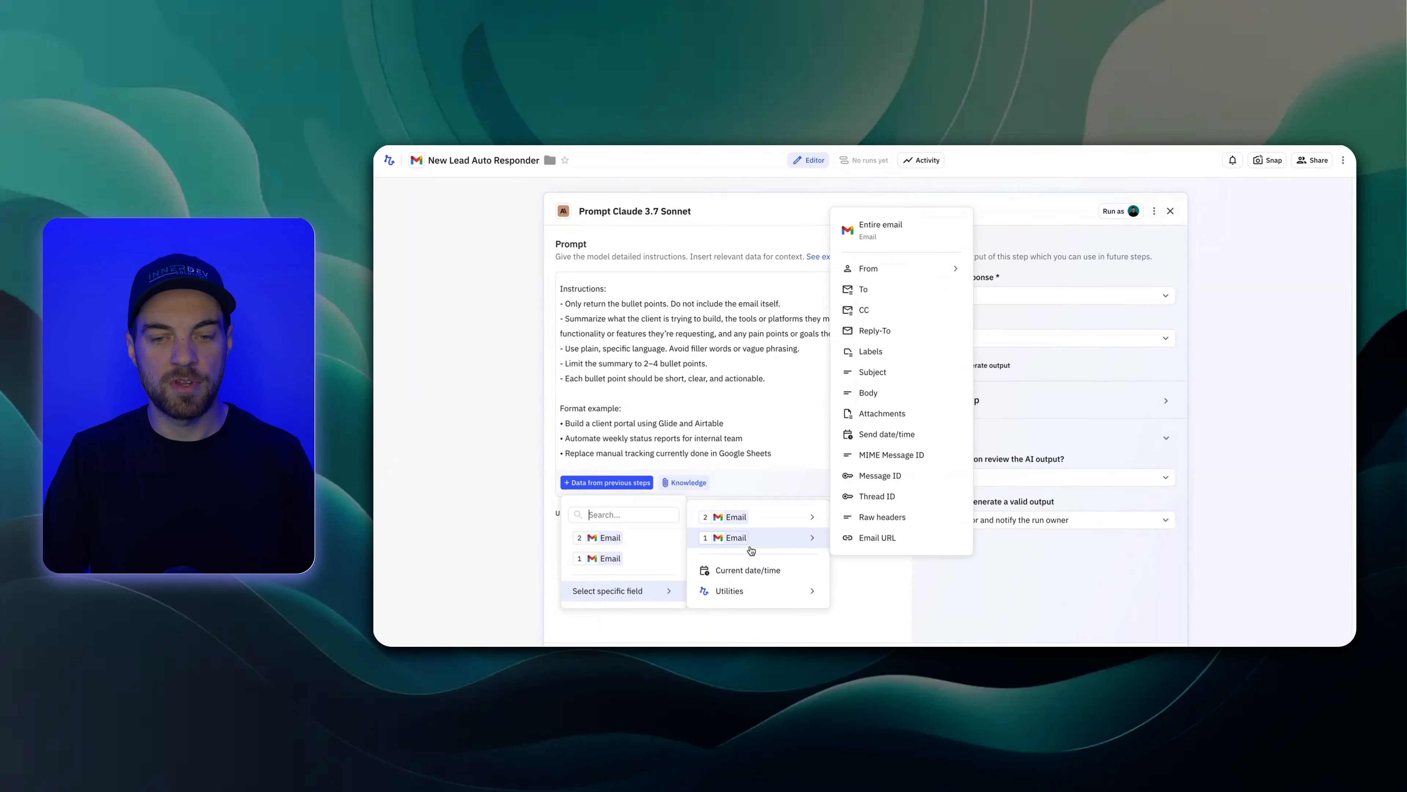
pyautogui.click(868, 393)
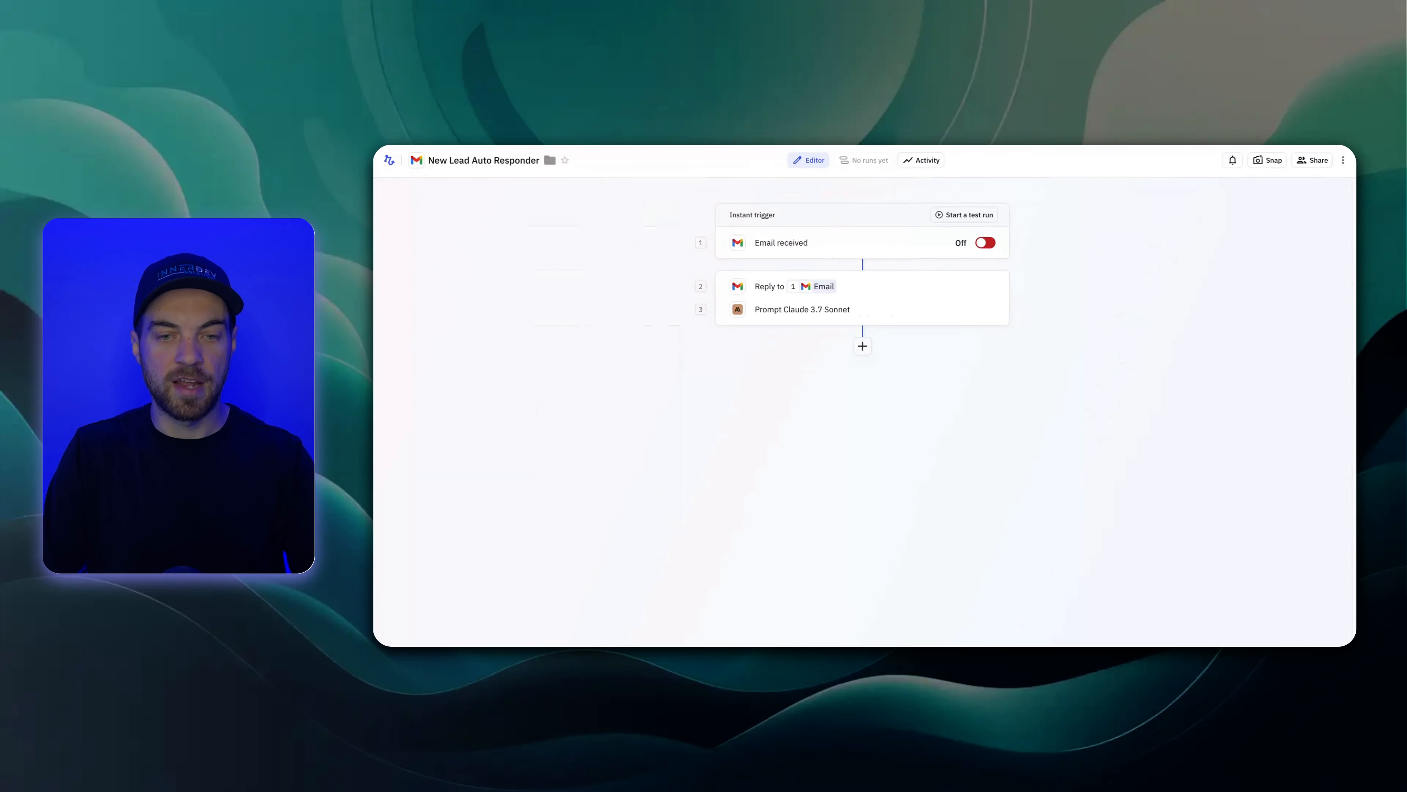
# Add a Gmail "Create draft reply" step after the Claude prompt and set its email to the one from the trigger.
pyautogui.click(865, 349)
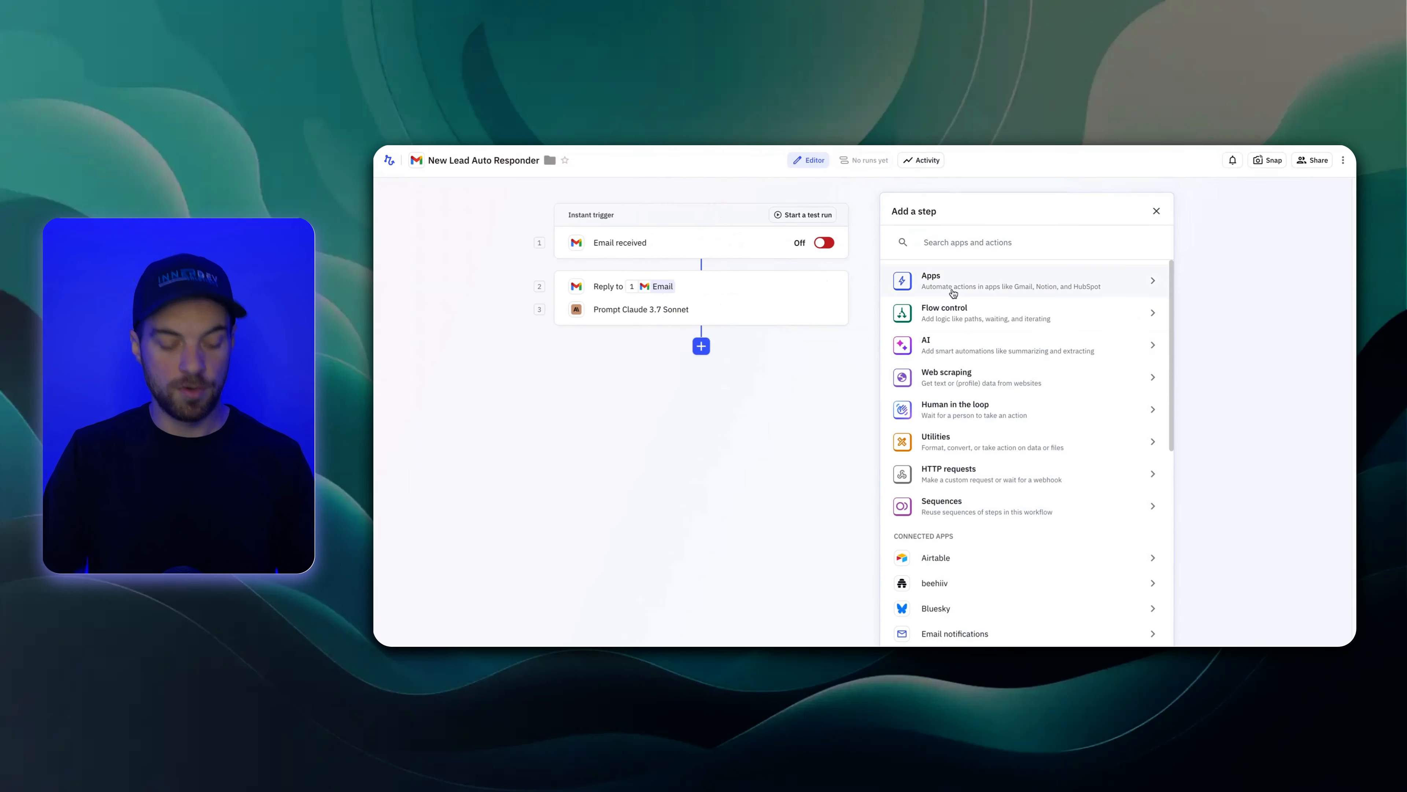
pyautogui.write('gmai')
pyautogui.click(939, 299)
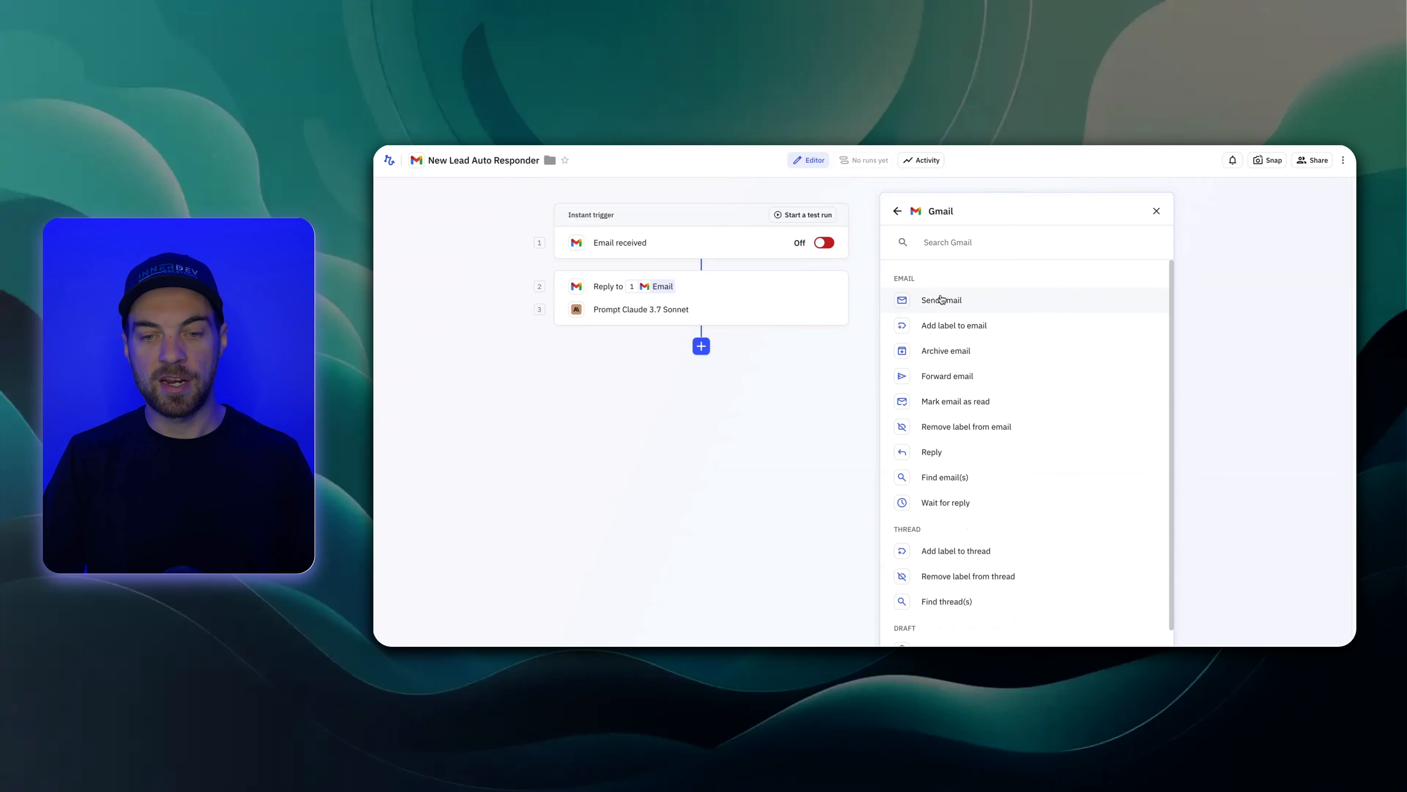
pyautogui.scroll(-1, 940, 477)
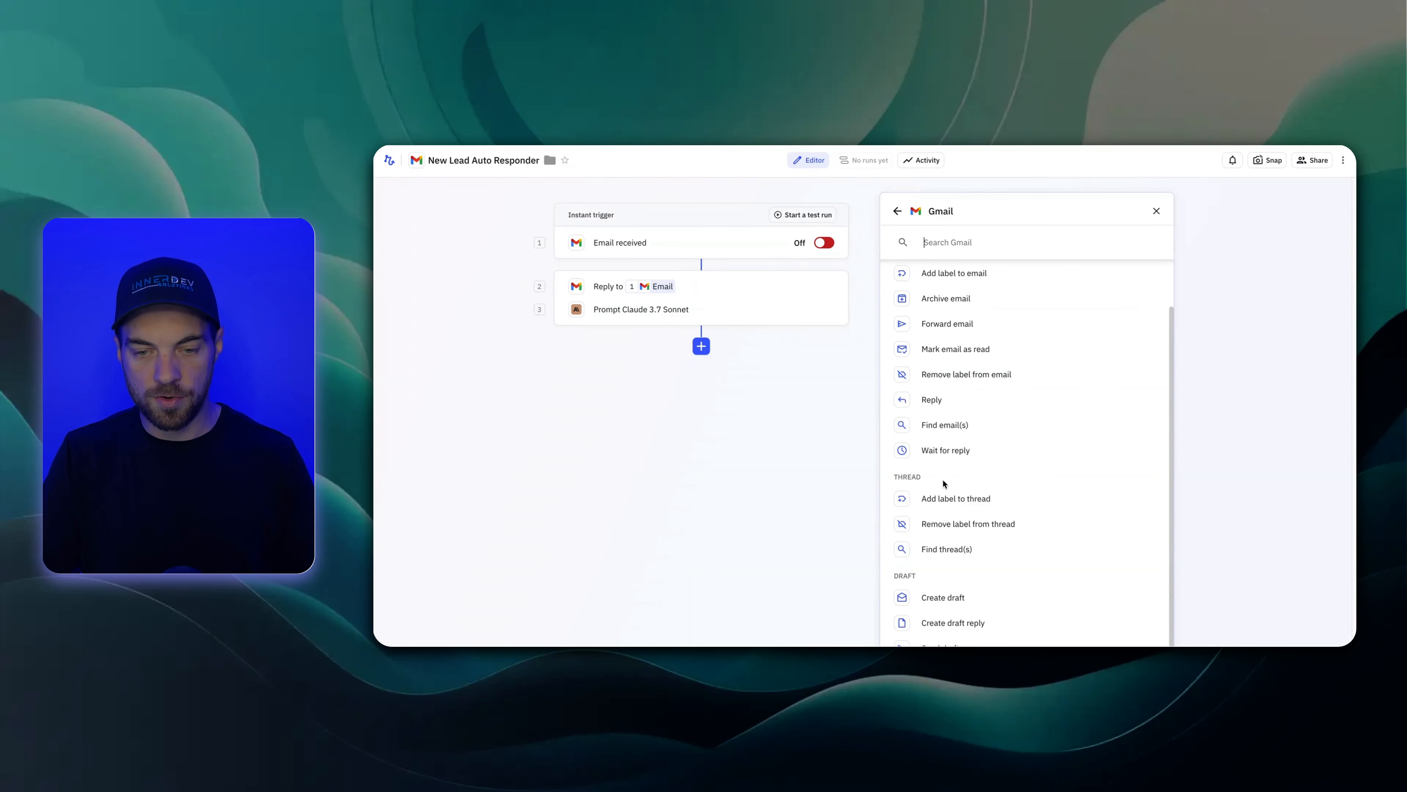
pyautogui.rightClick(956, 623)
pyautogui.press('Escape')
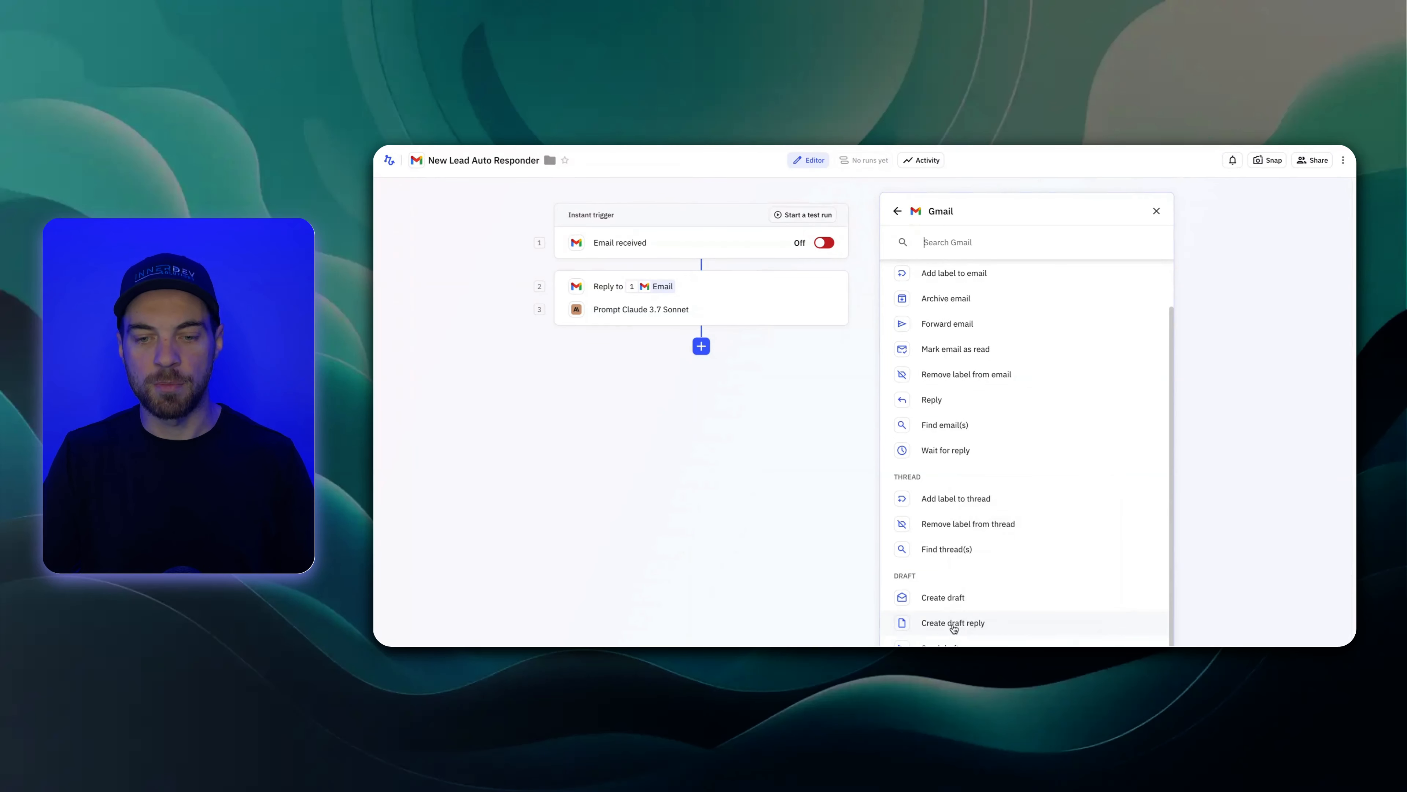
pyautogui.click(953, 623)
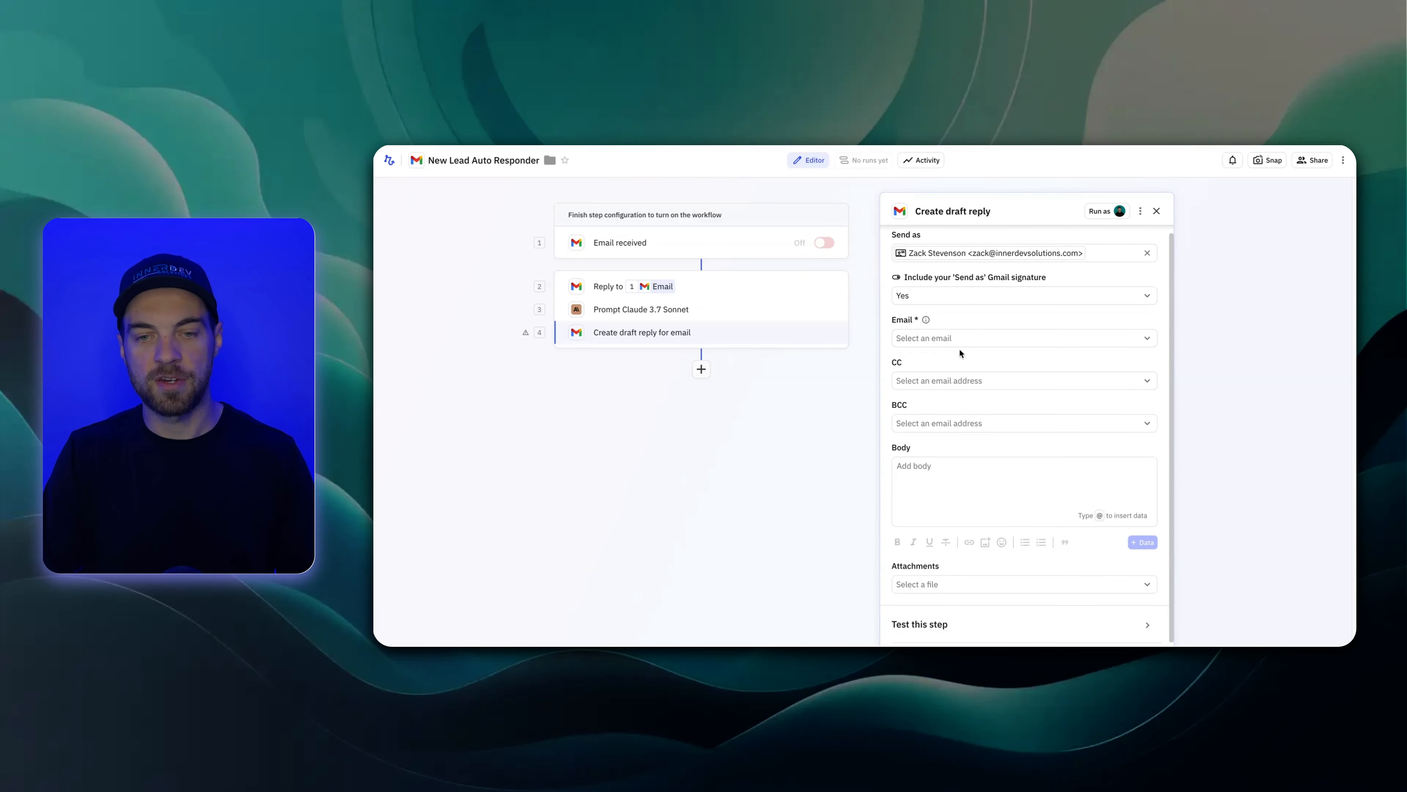
pyautogui.click(960, 338)
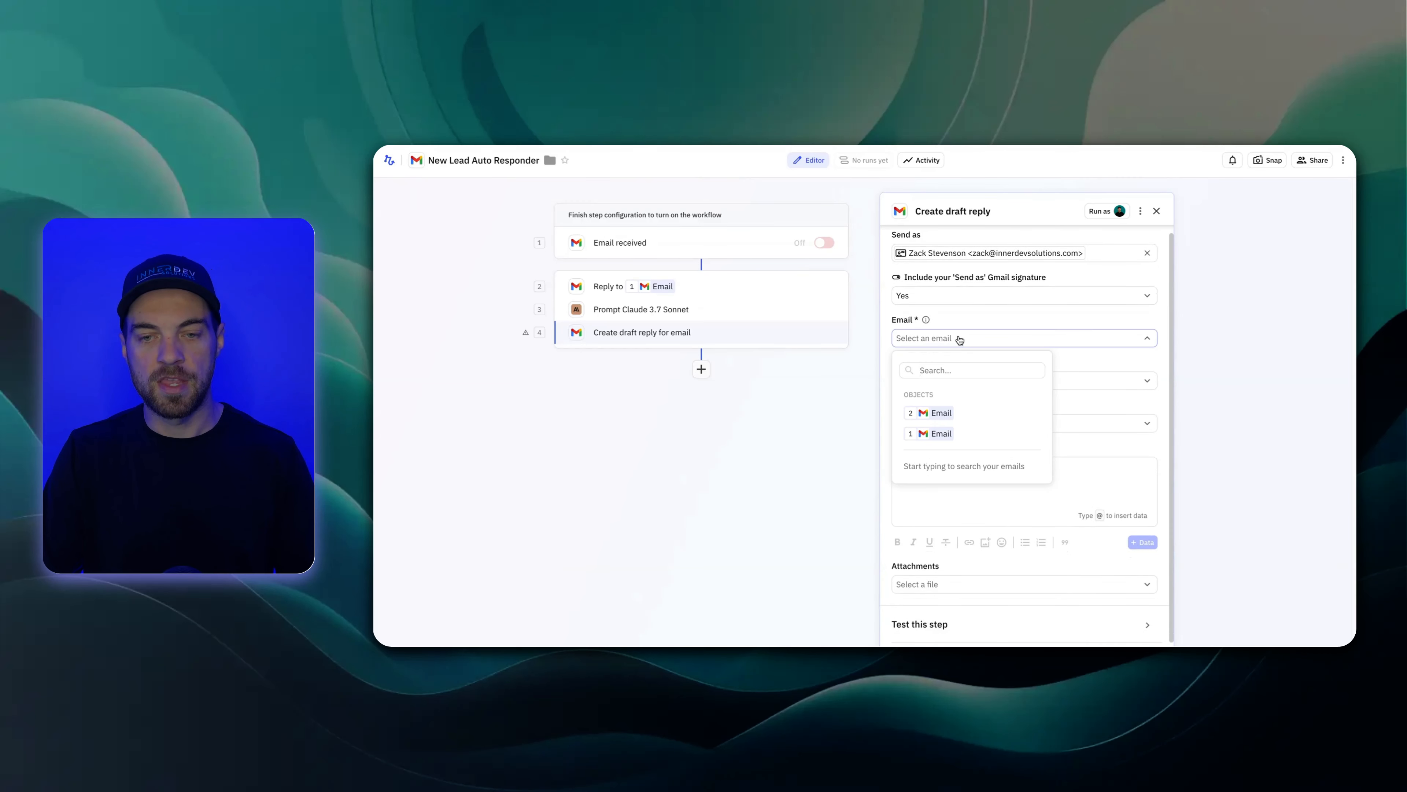
pyautogui.click(941, 435)
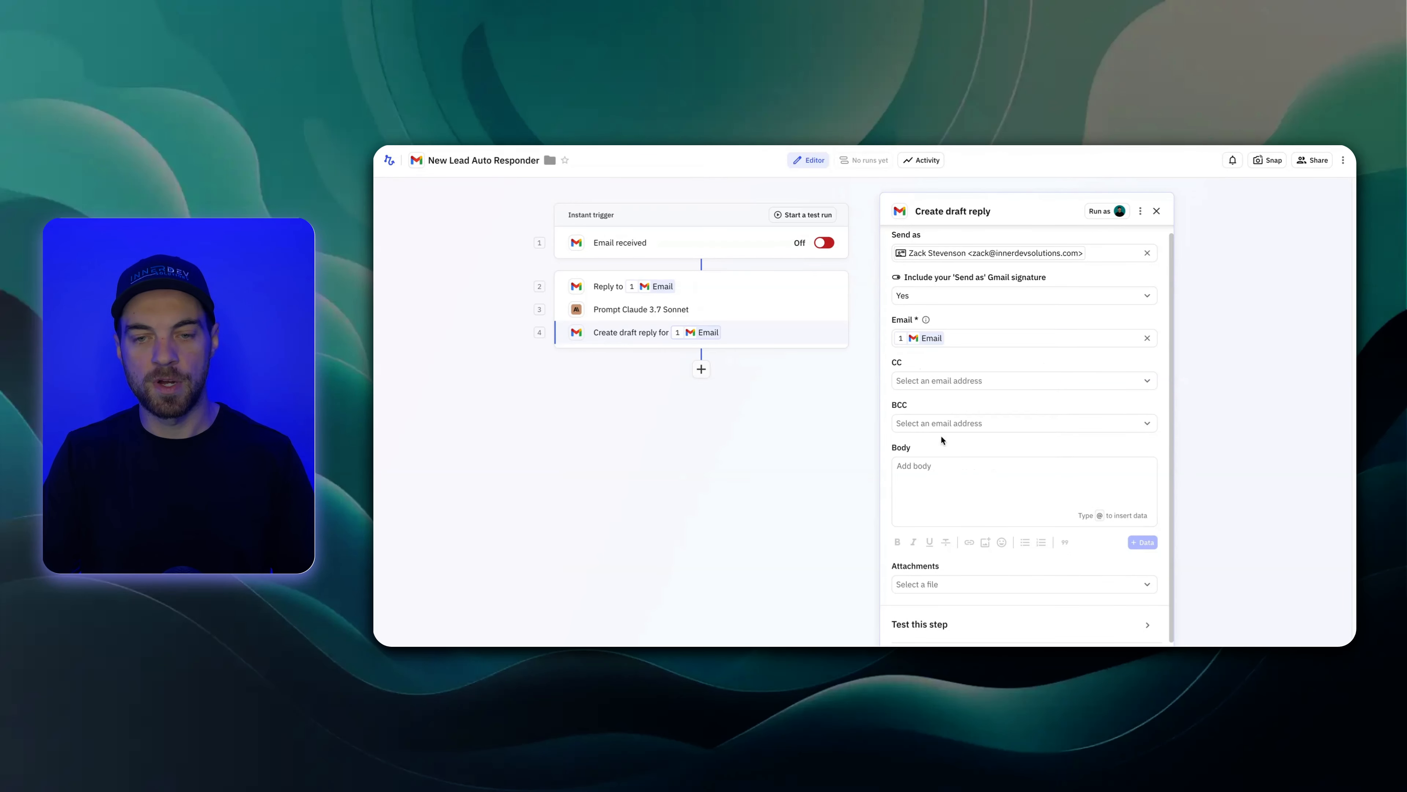
# Fill in the draft's body: first-name greeting, thanks for the inquiry, quick call offer with scheduling link placeholder, and a Summary of Needs section.
pyautogui.click(923, 461)
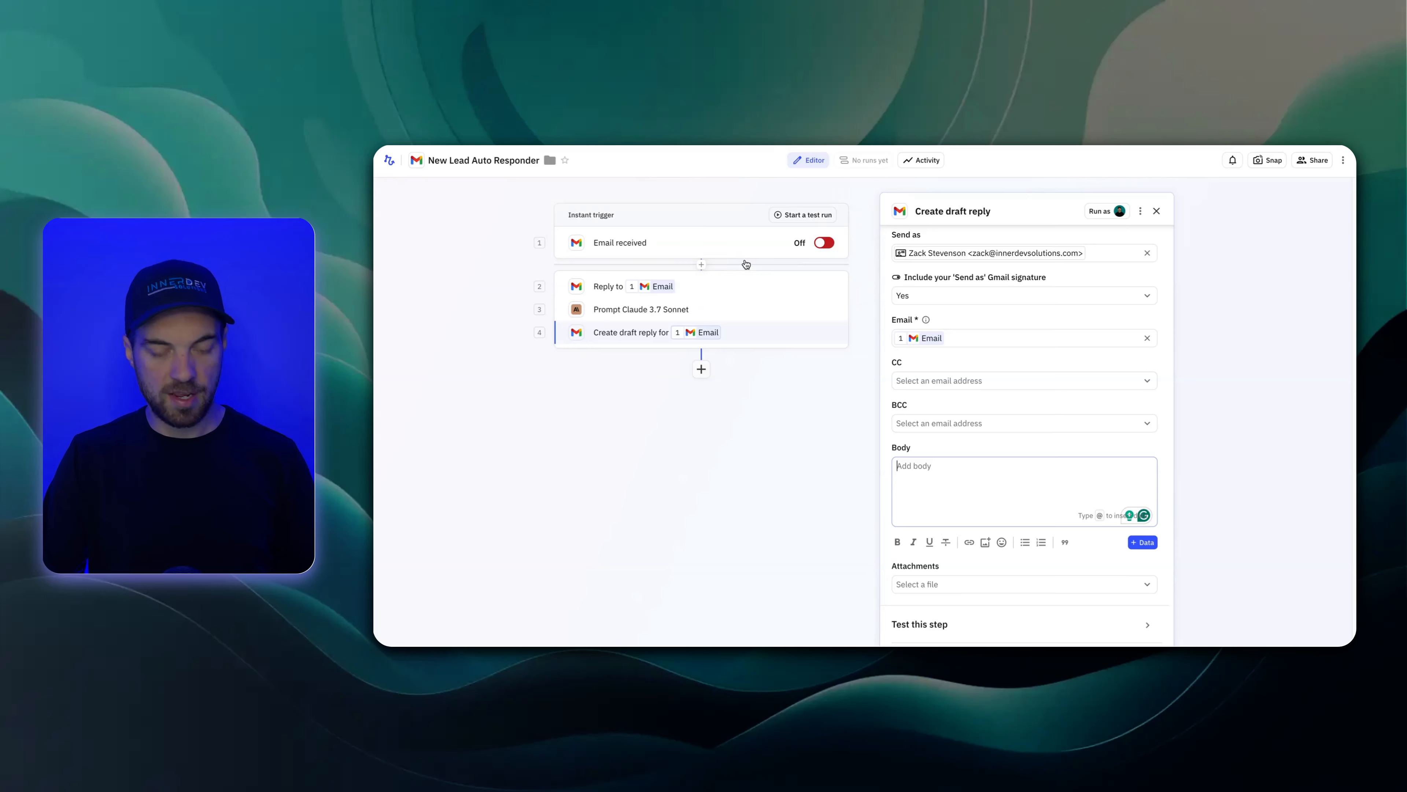
pyautogui.write('Hi First name,  Thanks for your inquiry. I’ve had a chance to review it, and I’d love to schedule a quick call to learn more and explore how I can help.  You can book a time that works for you using the link below: [Insert Scheduling Link]  Or, if you prefer, feel free to reply with a few times that work on your end.  Looking forward to chatting with you.  Summary of Needs: AI Output')
pyautogui.scroll(-2, 964, 425)
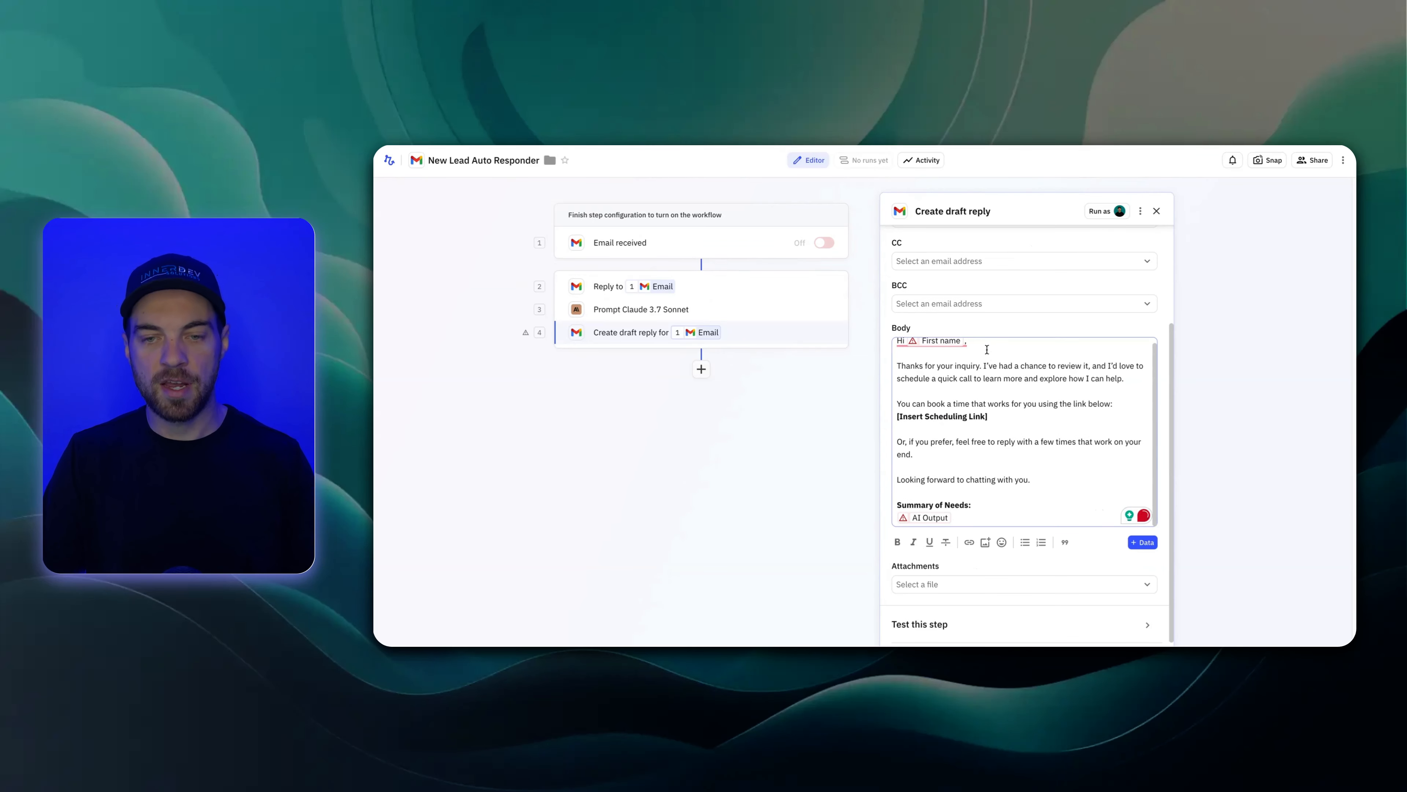
# Replace the broken First name variable in the draft reply's greeting with the sender's First name from the trigger's email.
pyautogui.press('Left')
pyautogui.press('BackSpace')
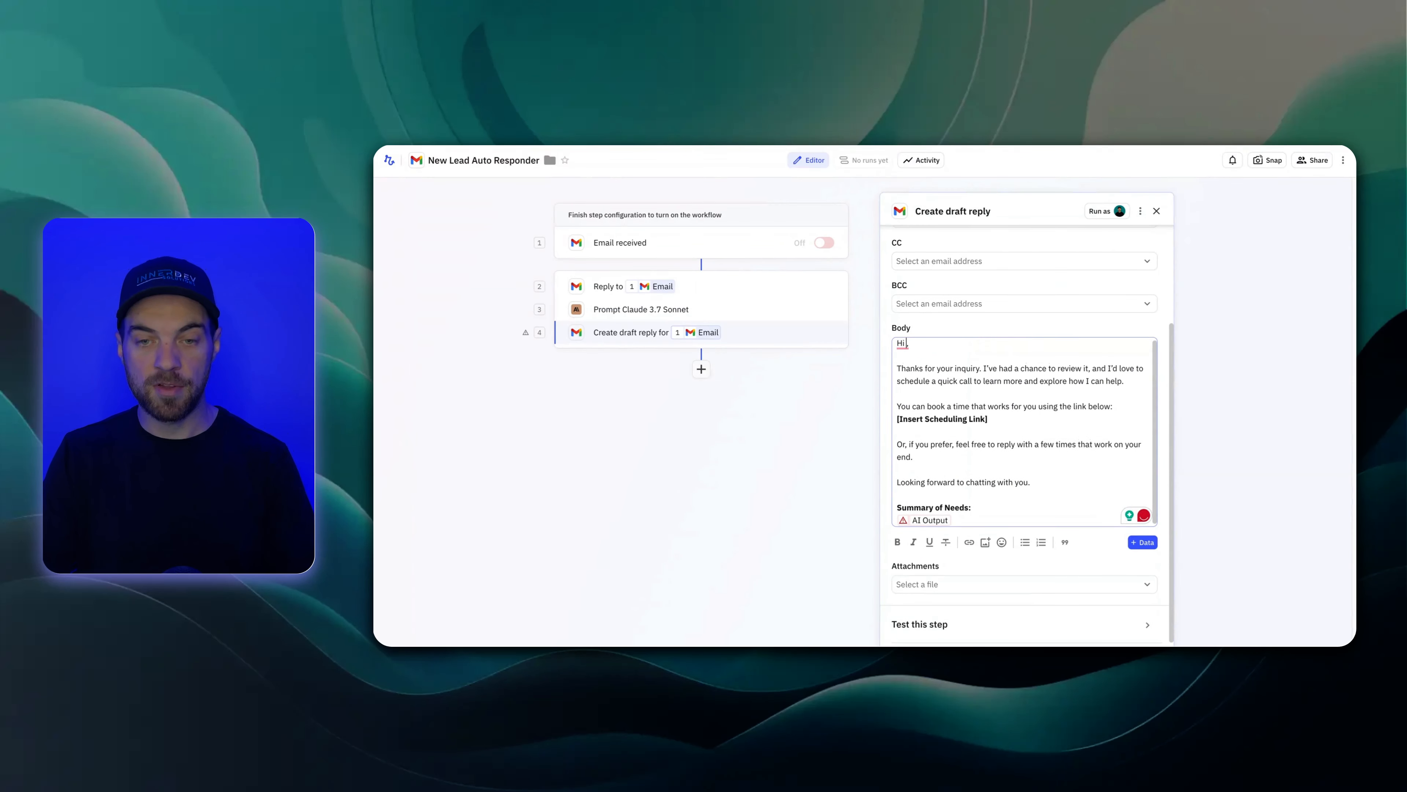
pyautogui.write('@')
pyautogui.moveTo(999, 416)
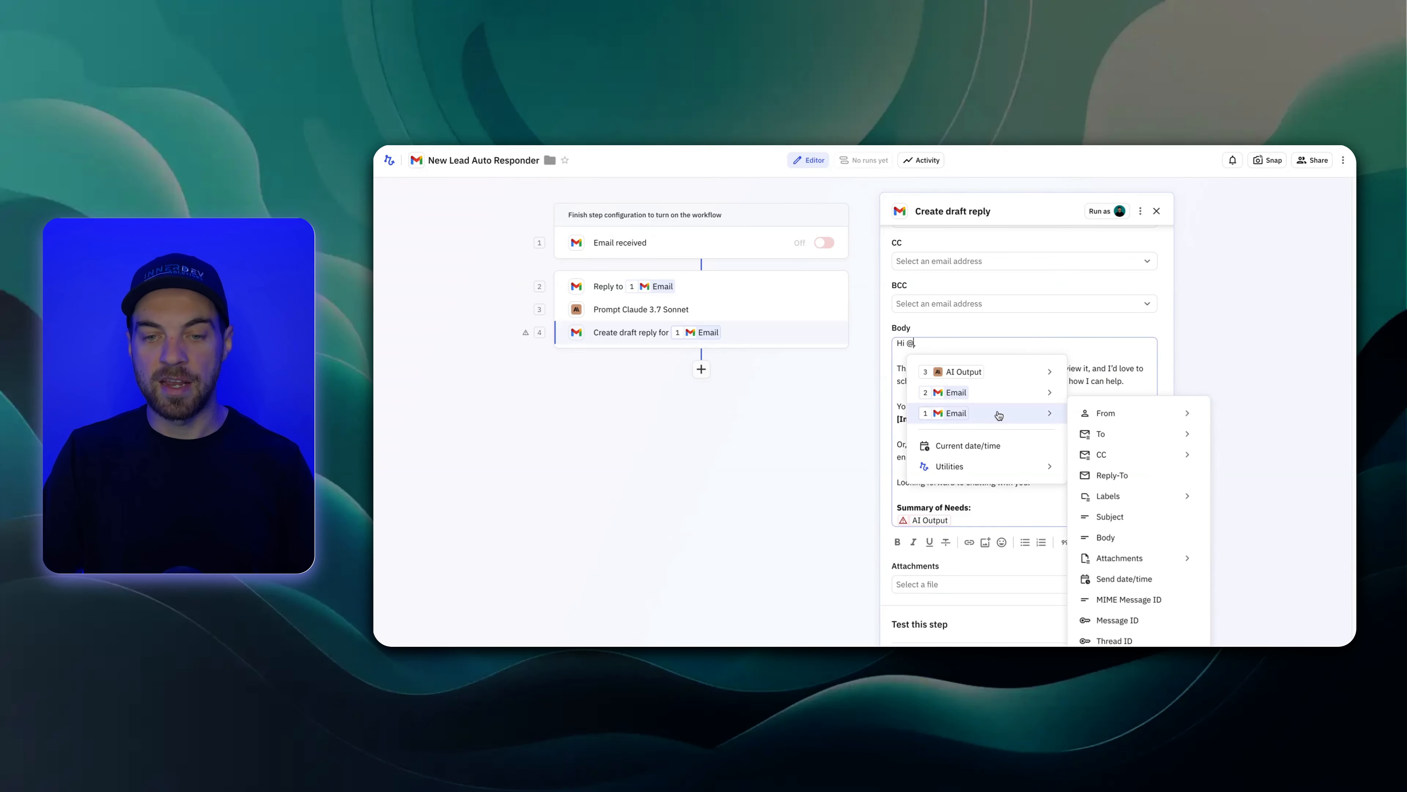
pyautogui.moveTo(1102, 413)
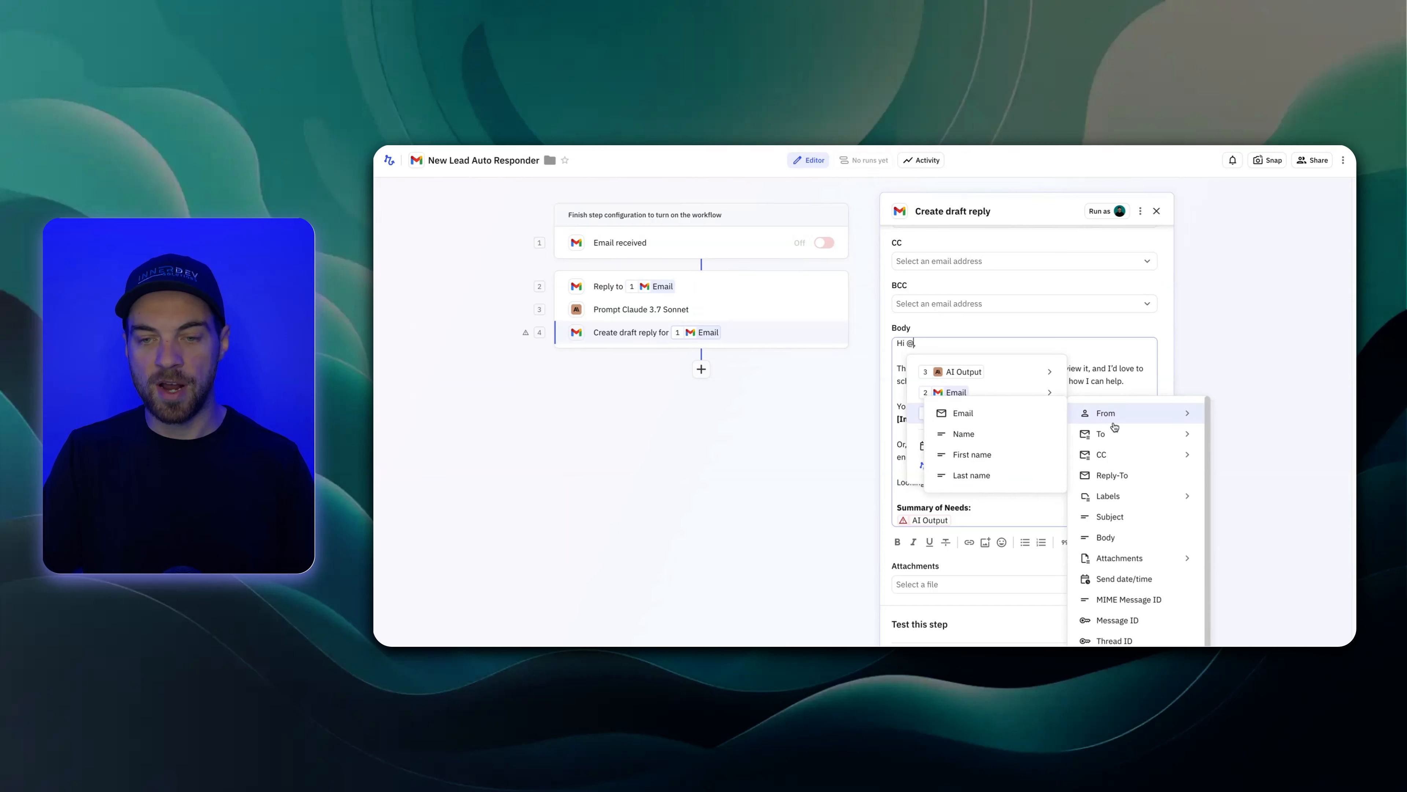
pyautogui.click(1005, 455)
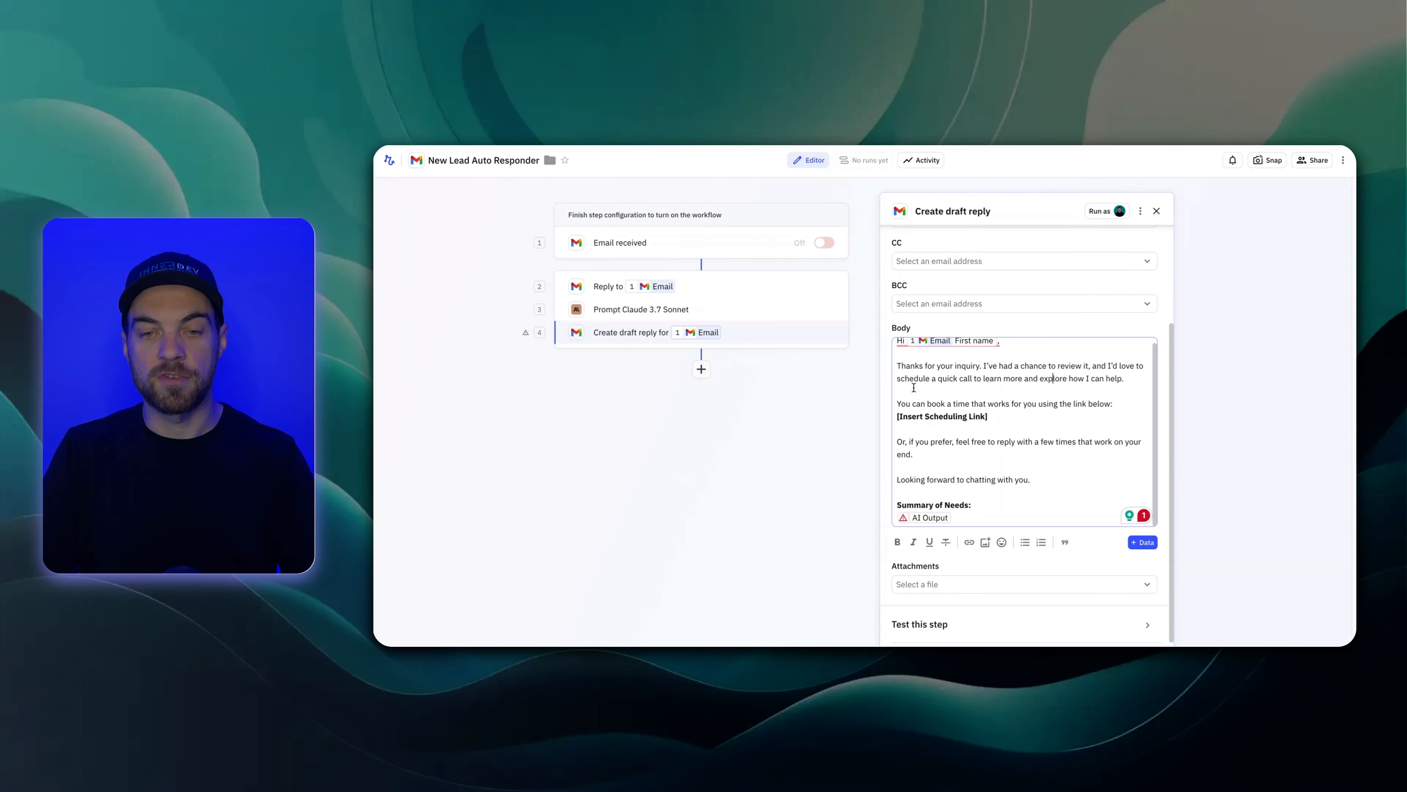
pyautogui.click(1024, 411)
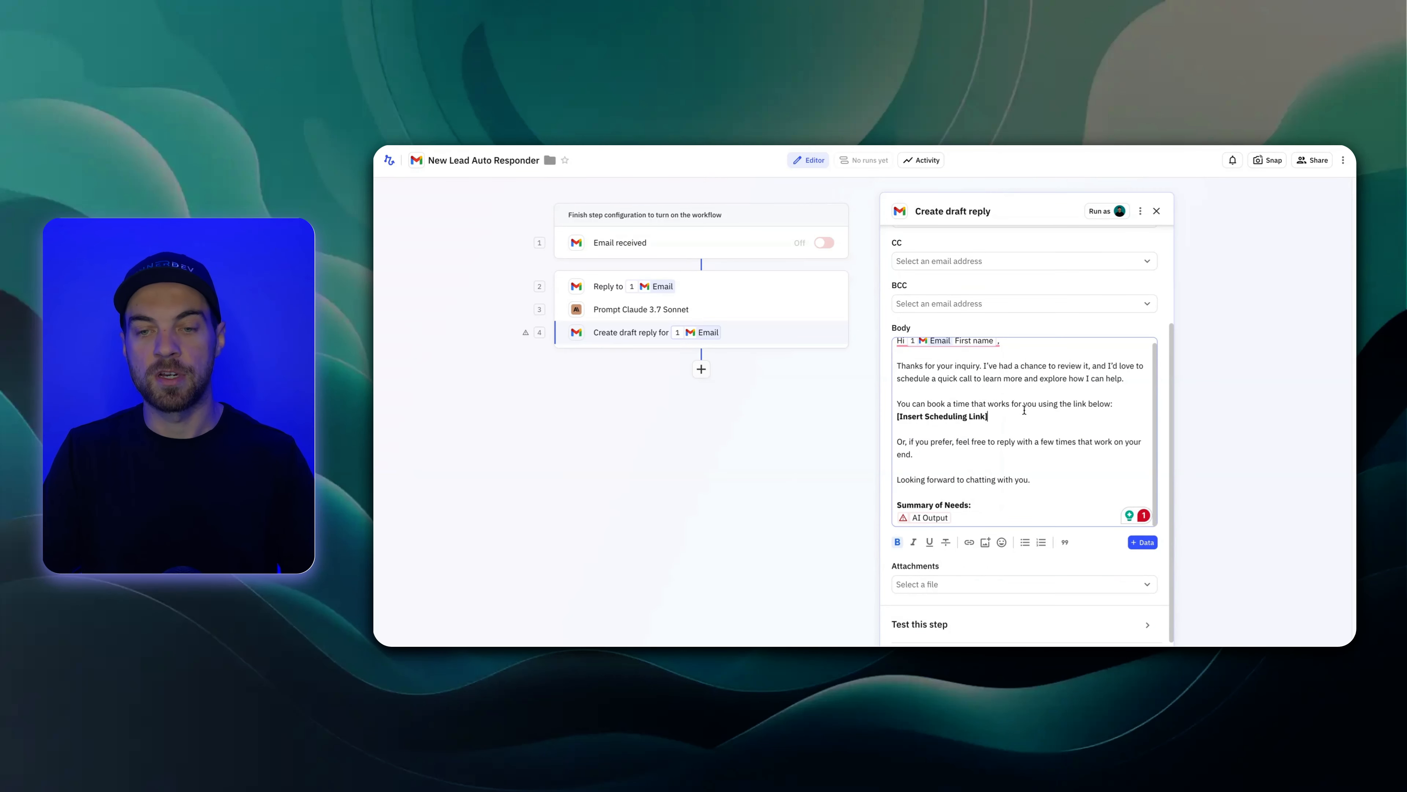
pyautogui.moveTo(988, 417); pyautogui.dragTo(916, 416)
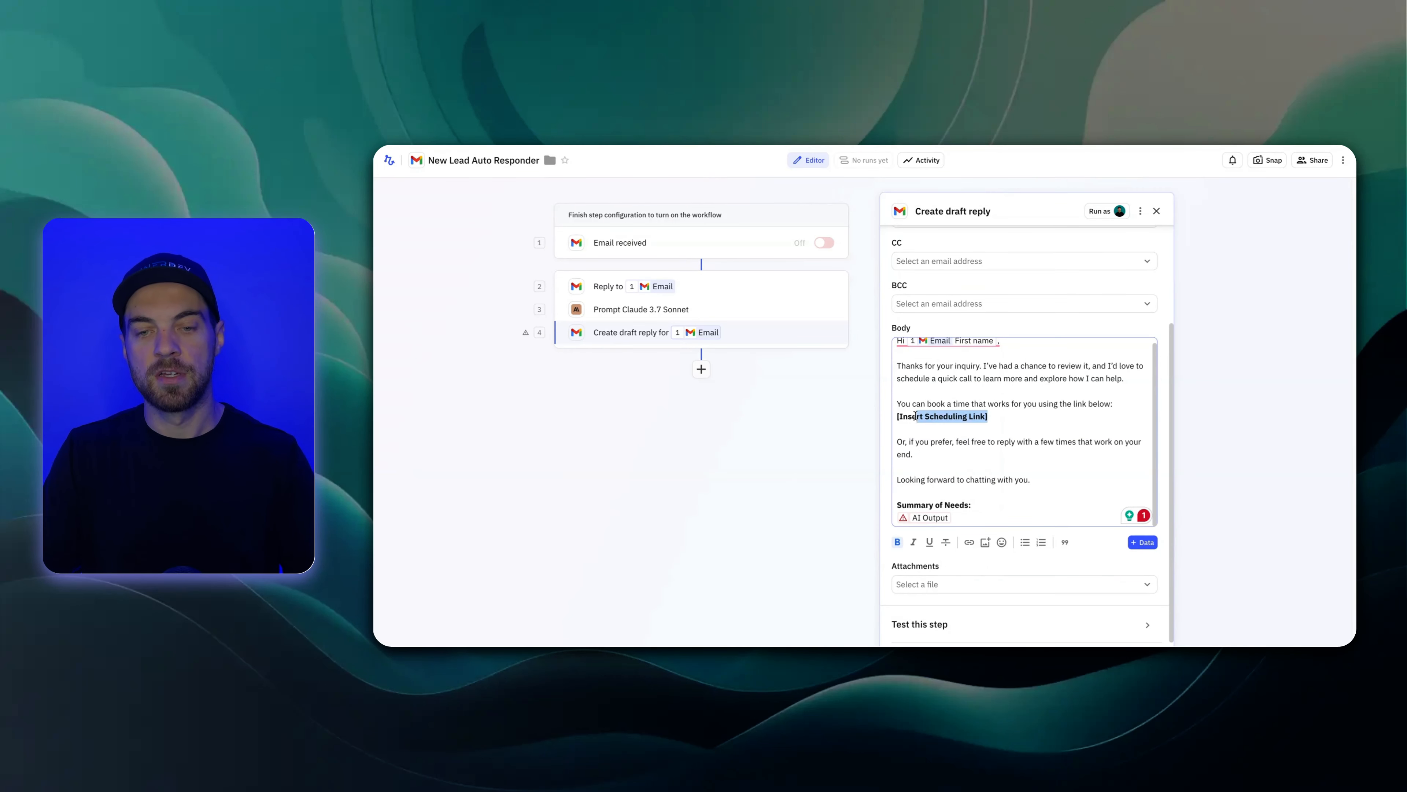
pyautogui.click(1027, 423)
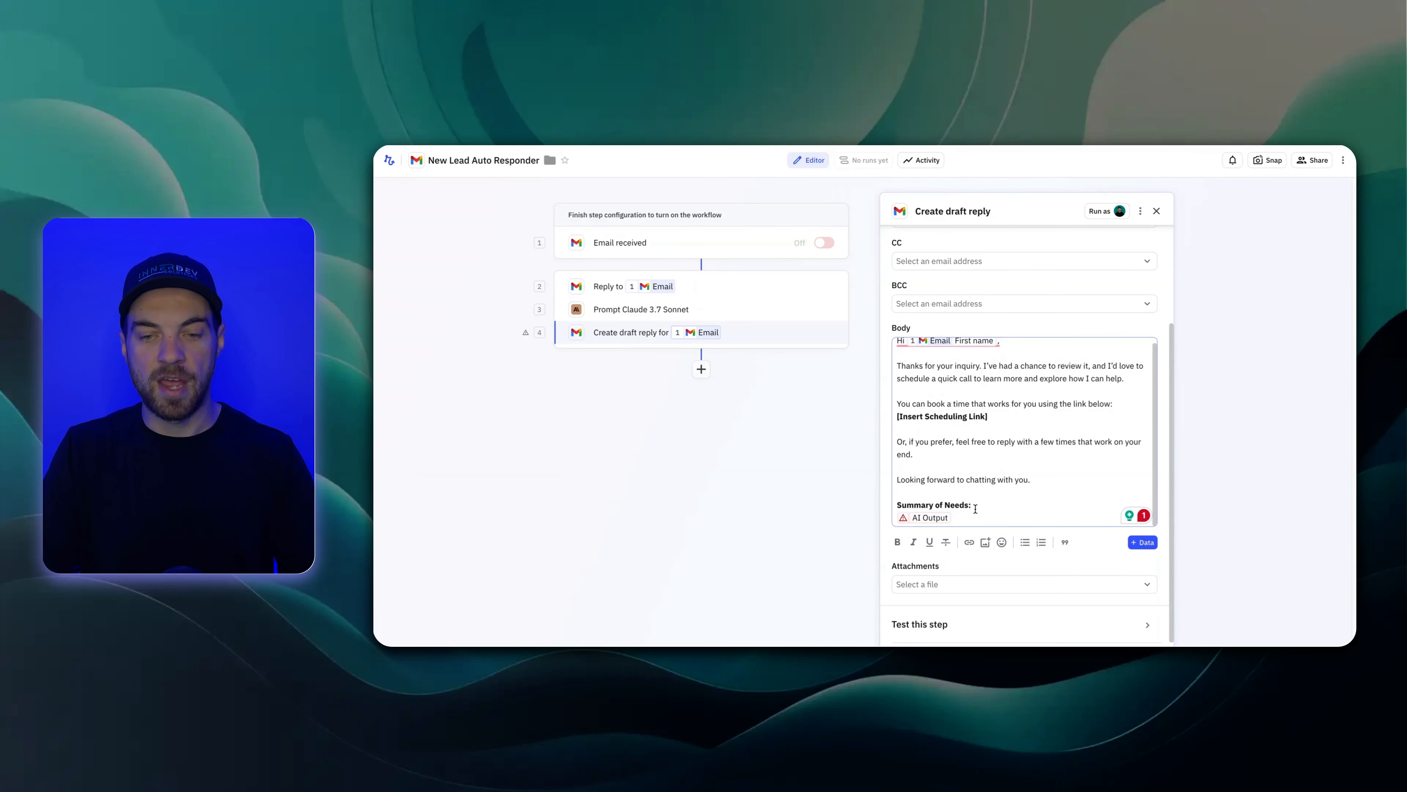
# Replace the broken AI Output variable under "Summary of Needs" with the AI Output from the Claude prompt step.
pyautogui.click(962, 520)
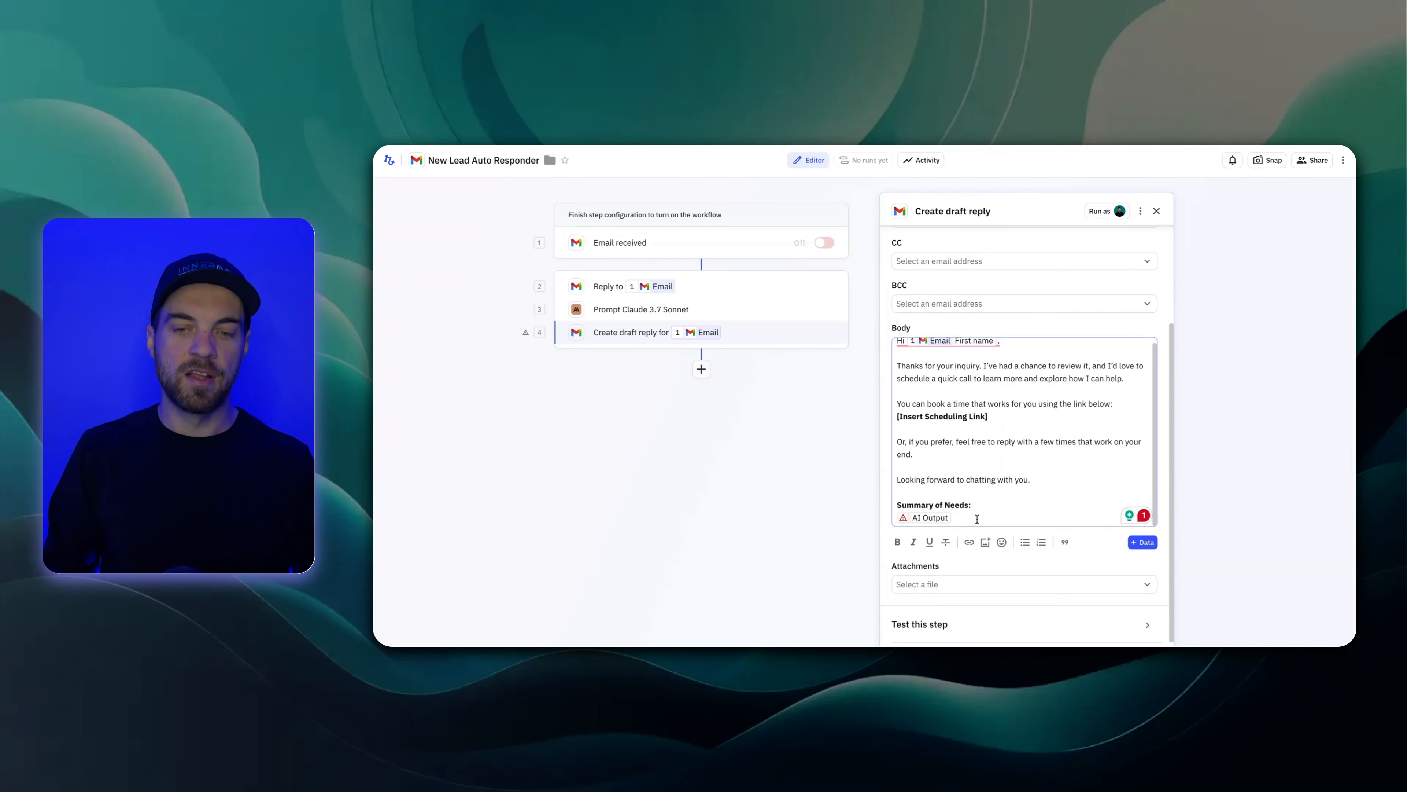
pyautogui.press('BackSpace')
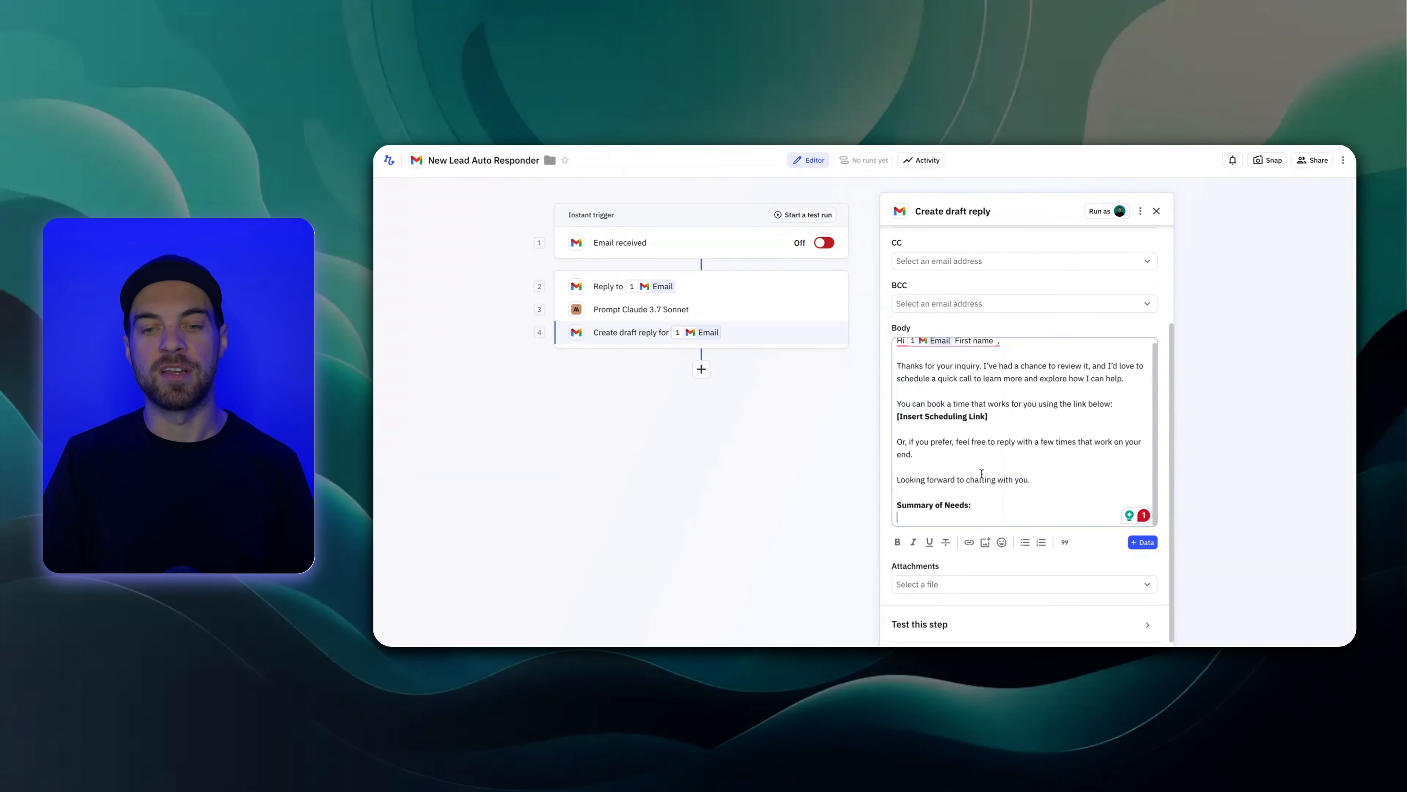
pyautogui.write('@')
pyautogui.moveTo(985, 551)
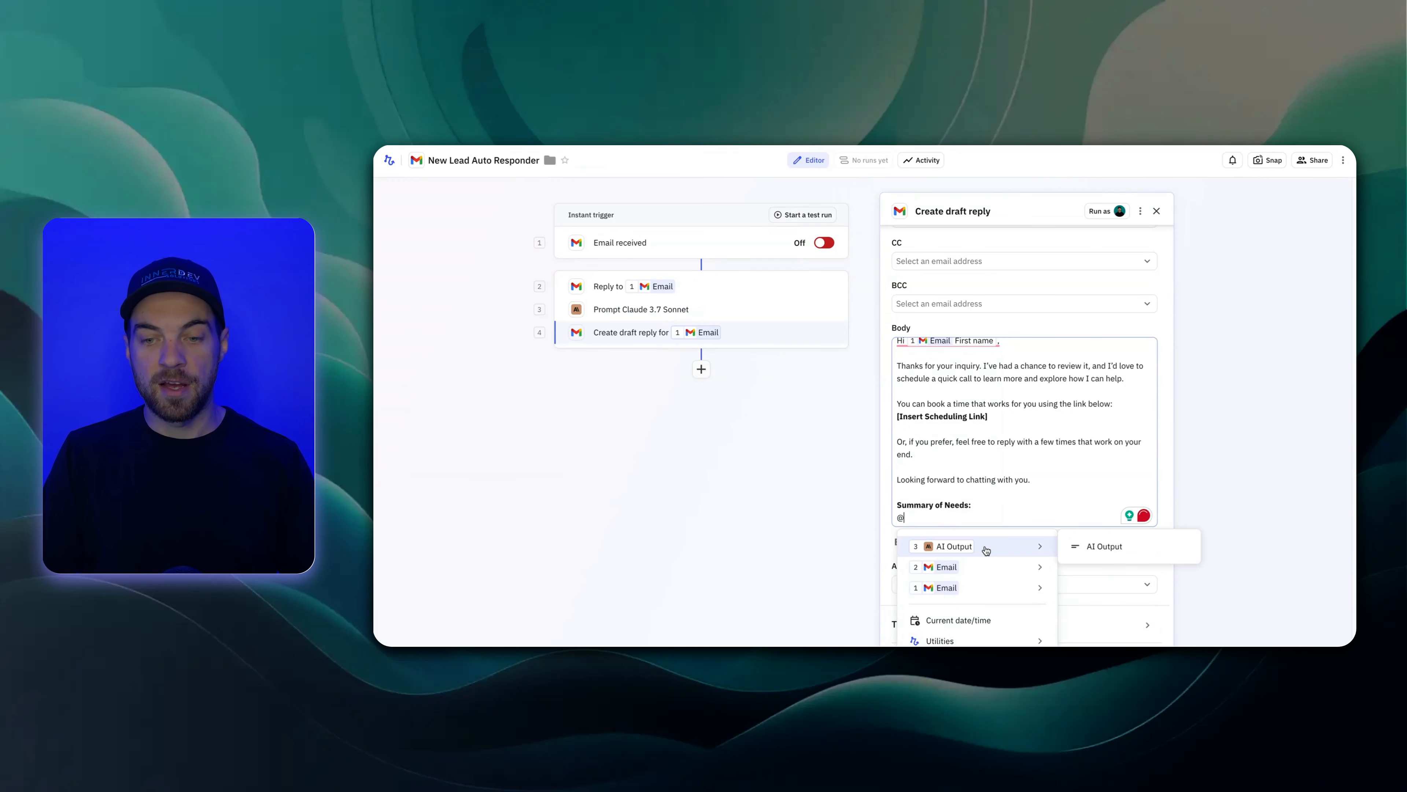
pyautogui.click(1095, 547)
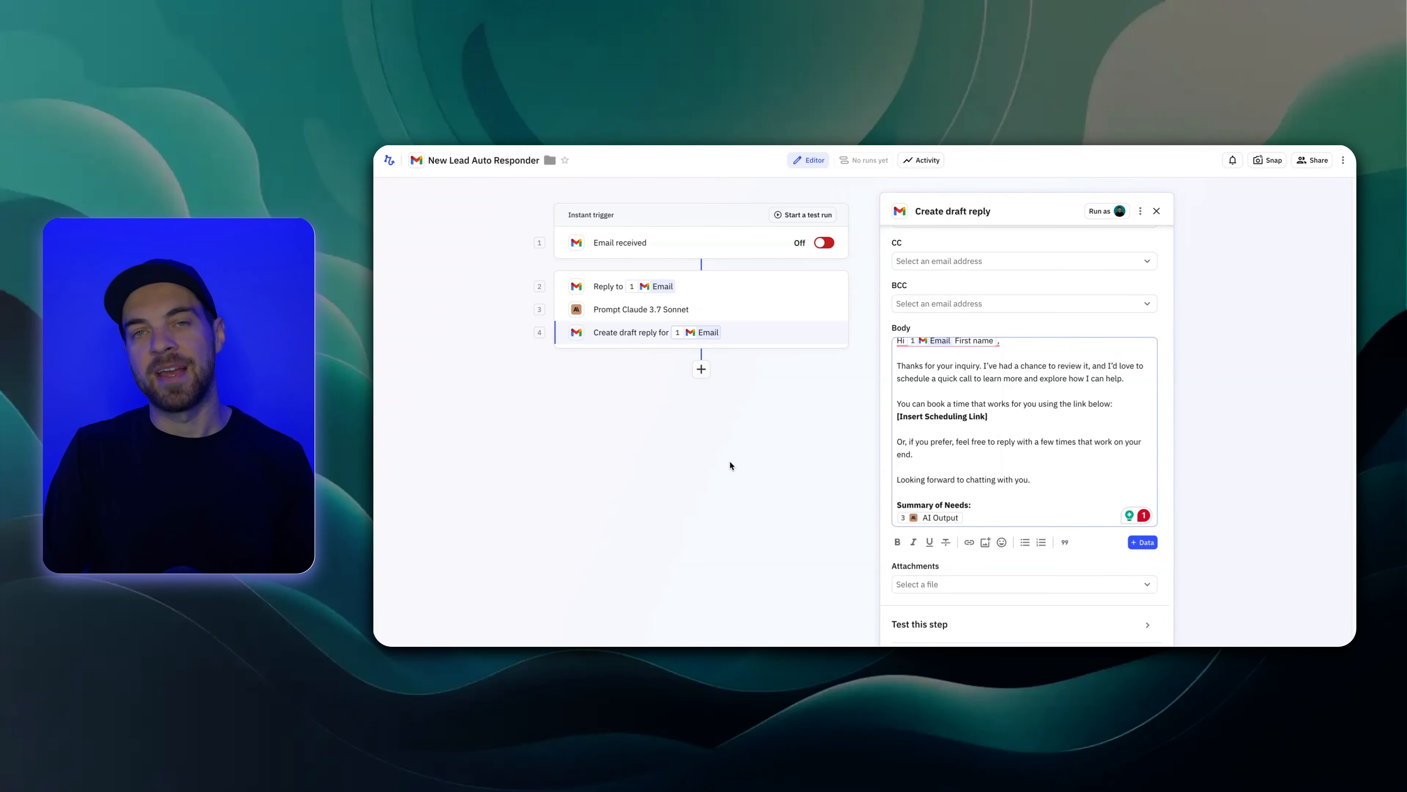
# Add a human-in-the-loop "Get approval to continue the run" step after the draft reply.
pyautogui.click(701, 369)
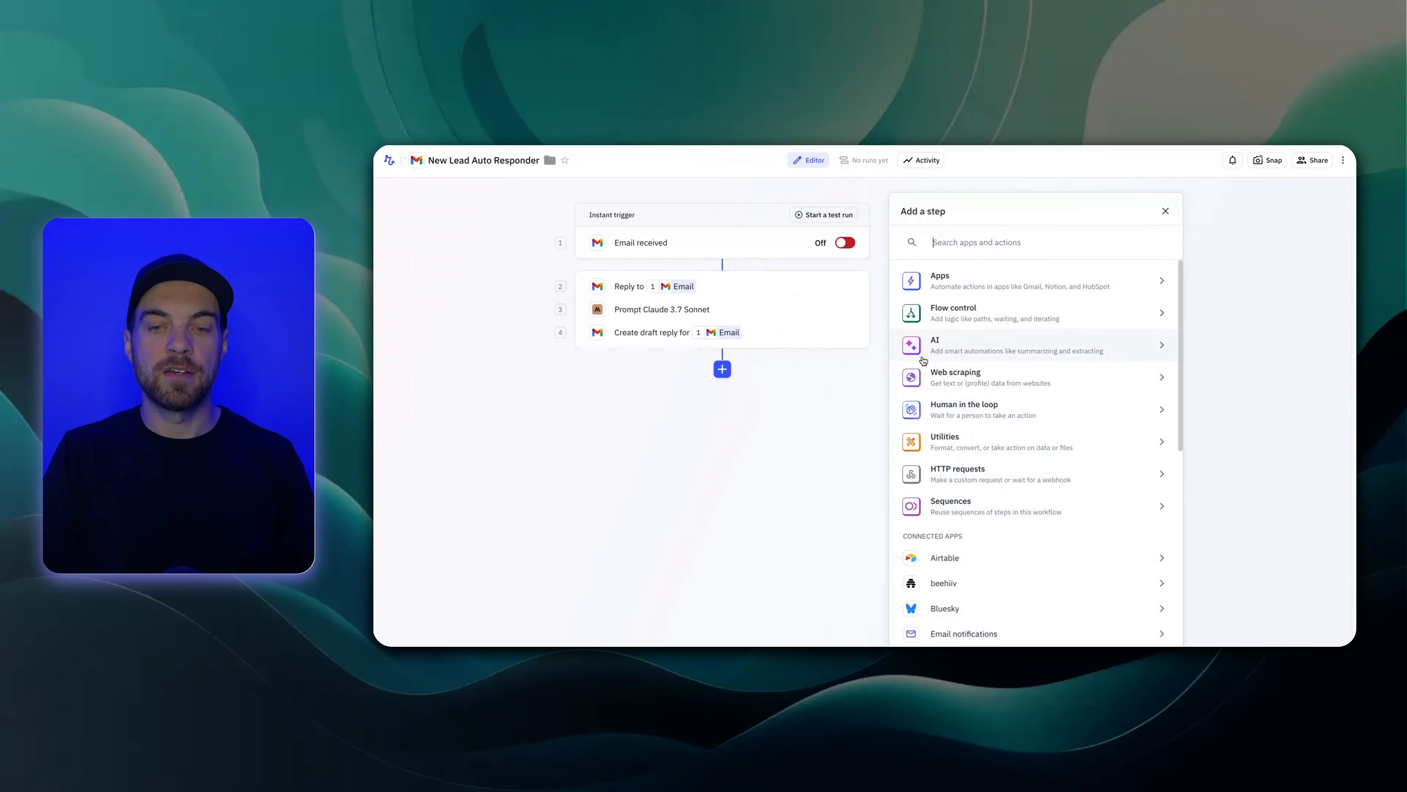
pyautogui.click(948, 421)
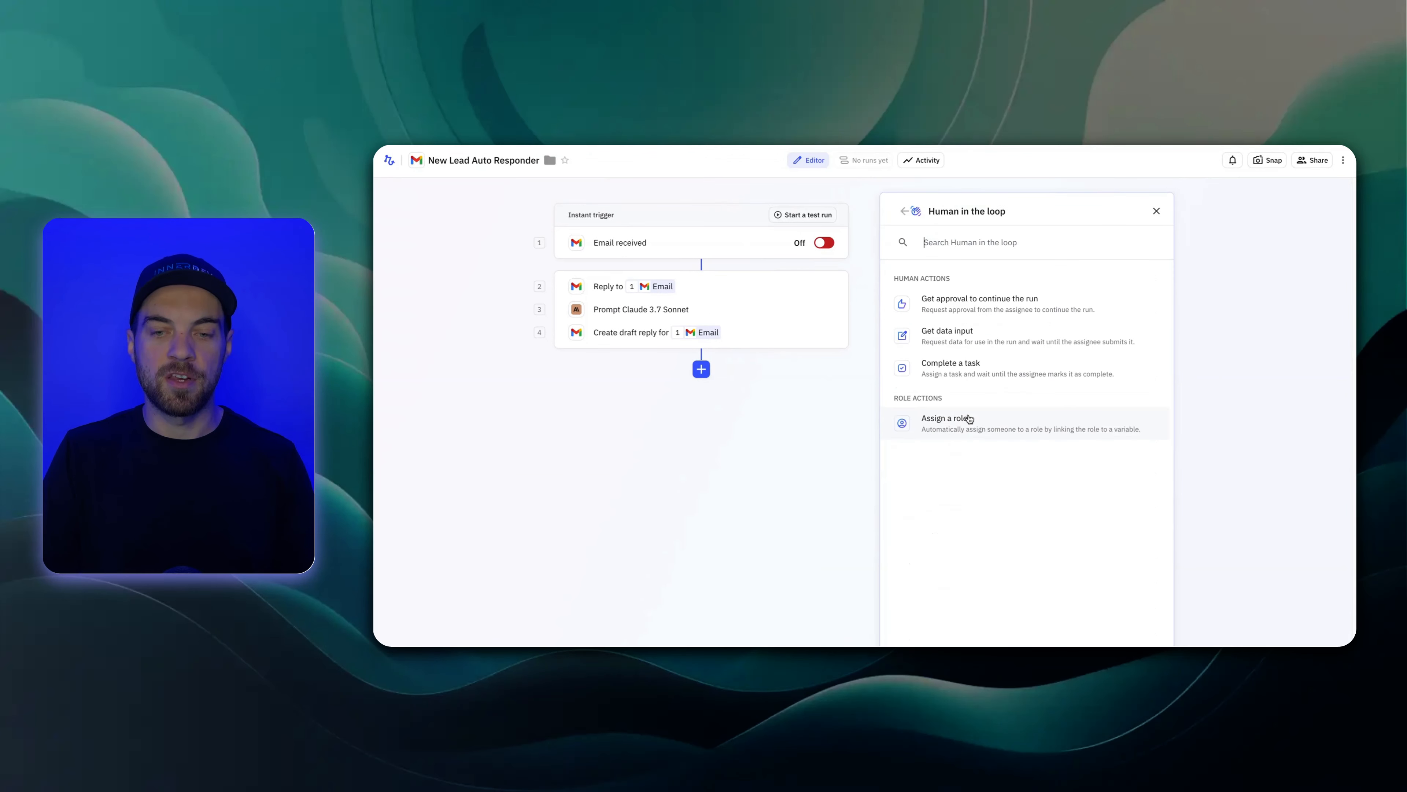
pyautogui.click(934, 308)
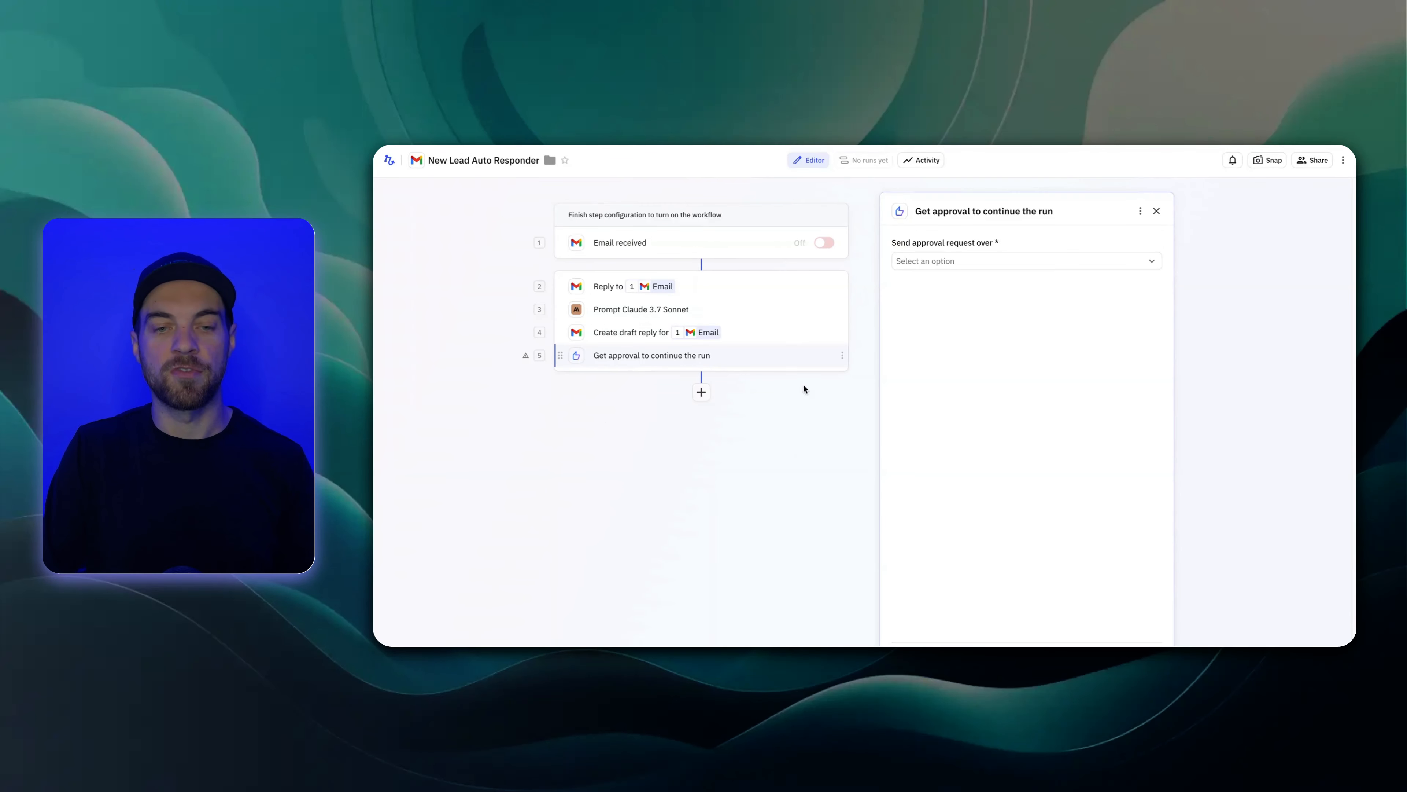
# Set the approval request to go out over Slack DM and assign it to the account owner.
pyautogui.click(961, 263)
pyautogui.click(974, 308)
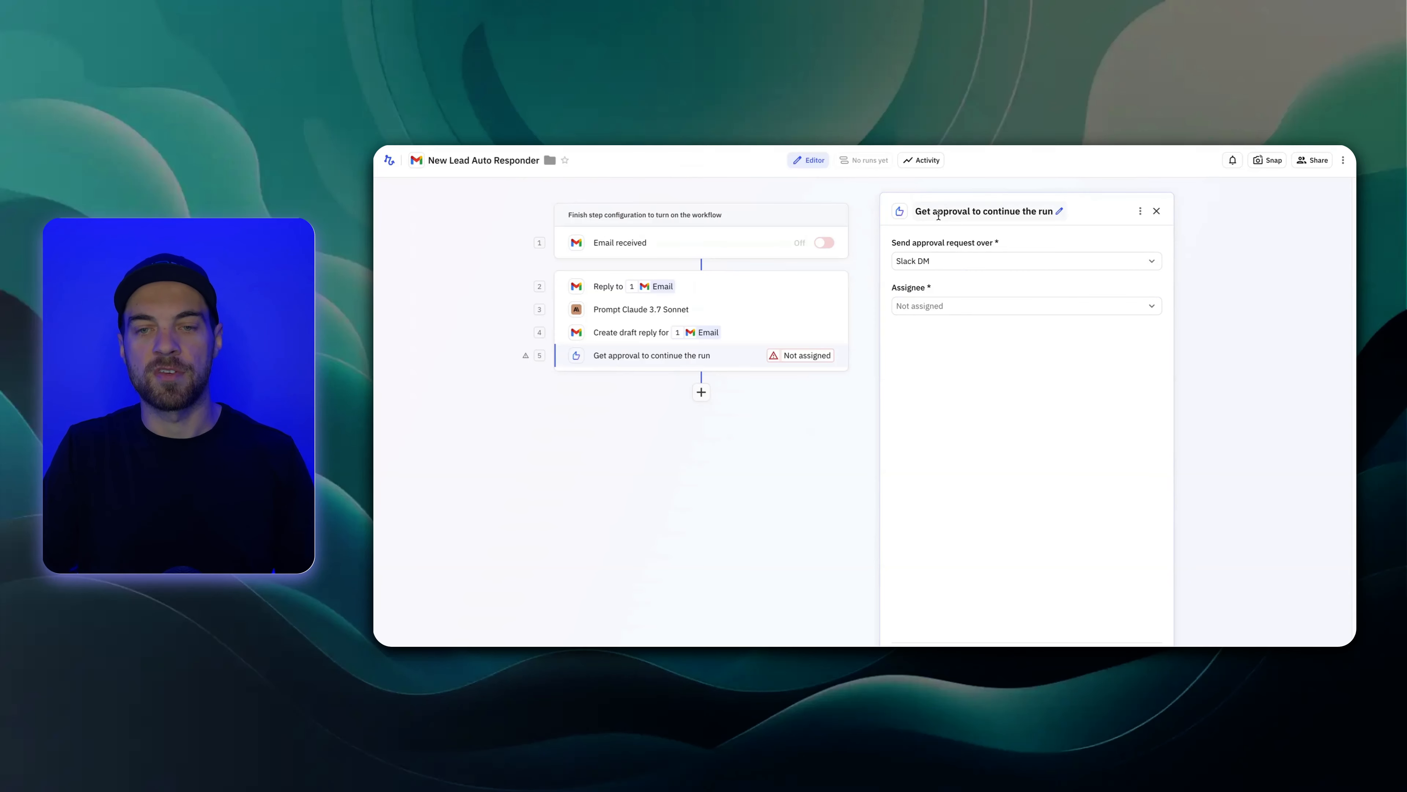
pyautogui.click(945, 307)
pyautogui.click(1030, 423)
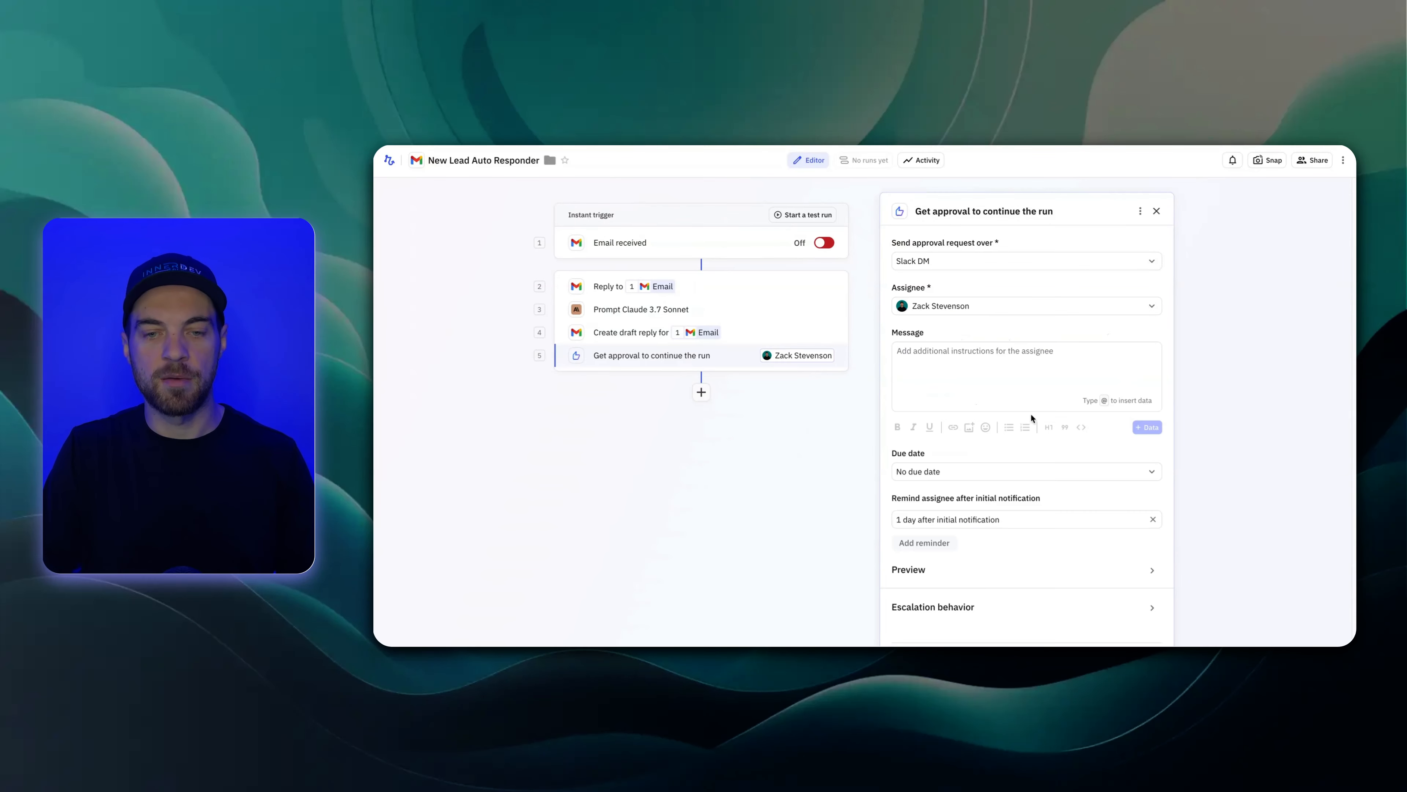
# Write the approval message "Review draft email:" with the Draft URL variable from the step 4 draft on a new line.
pyautogui.click(936, 373)
pyautogui.write('Review ')
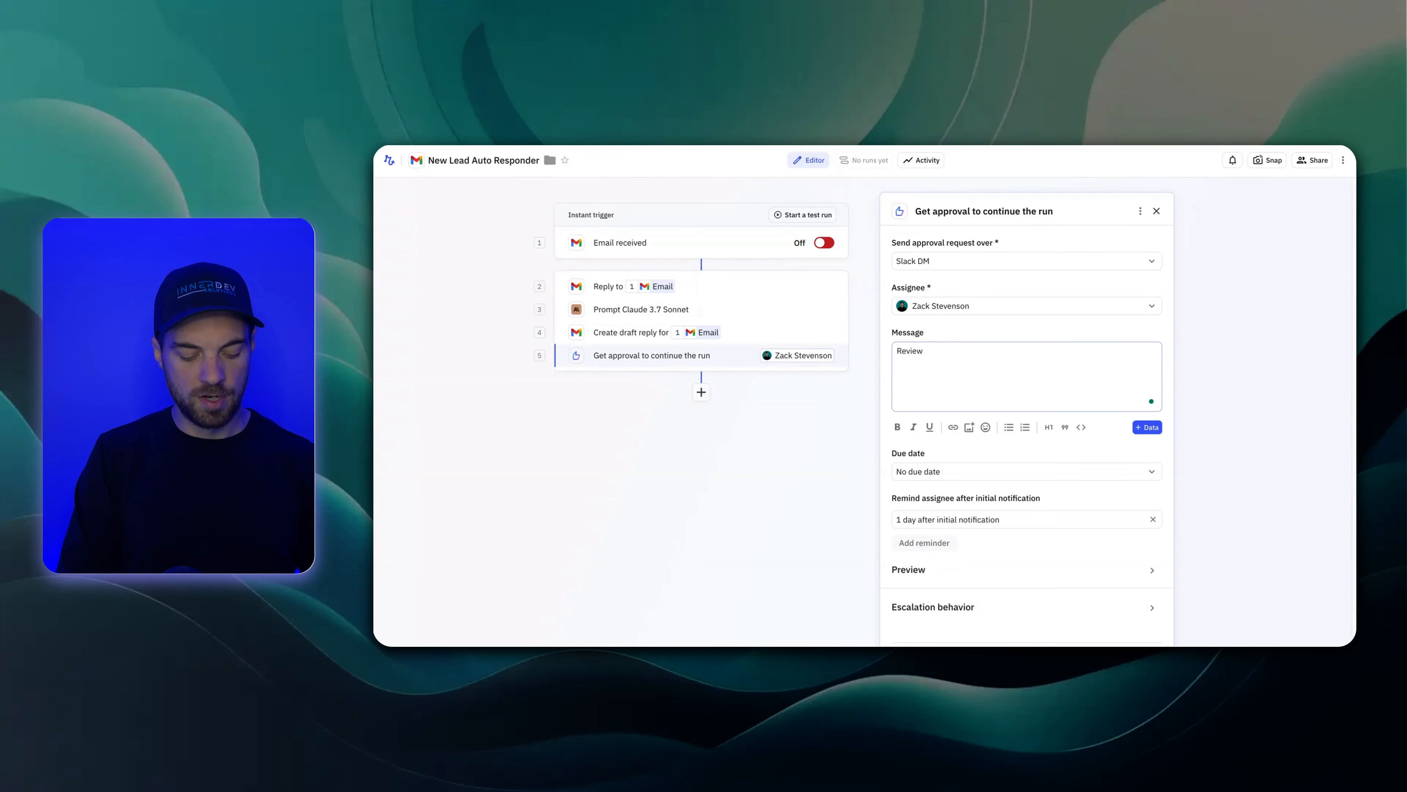
pyautogui.write('draft email:')
pyautogui.press('Return')
pyautogui.write('@')
pyautogui.moveTo(1032, 400)
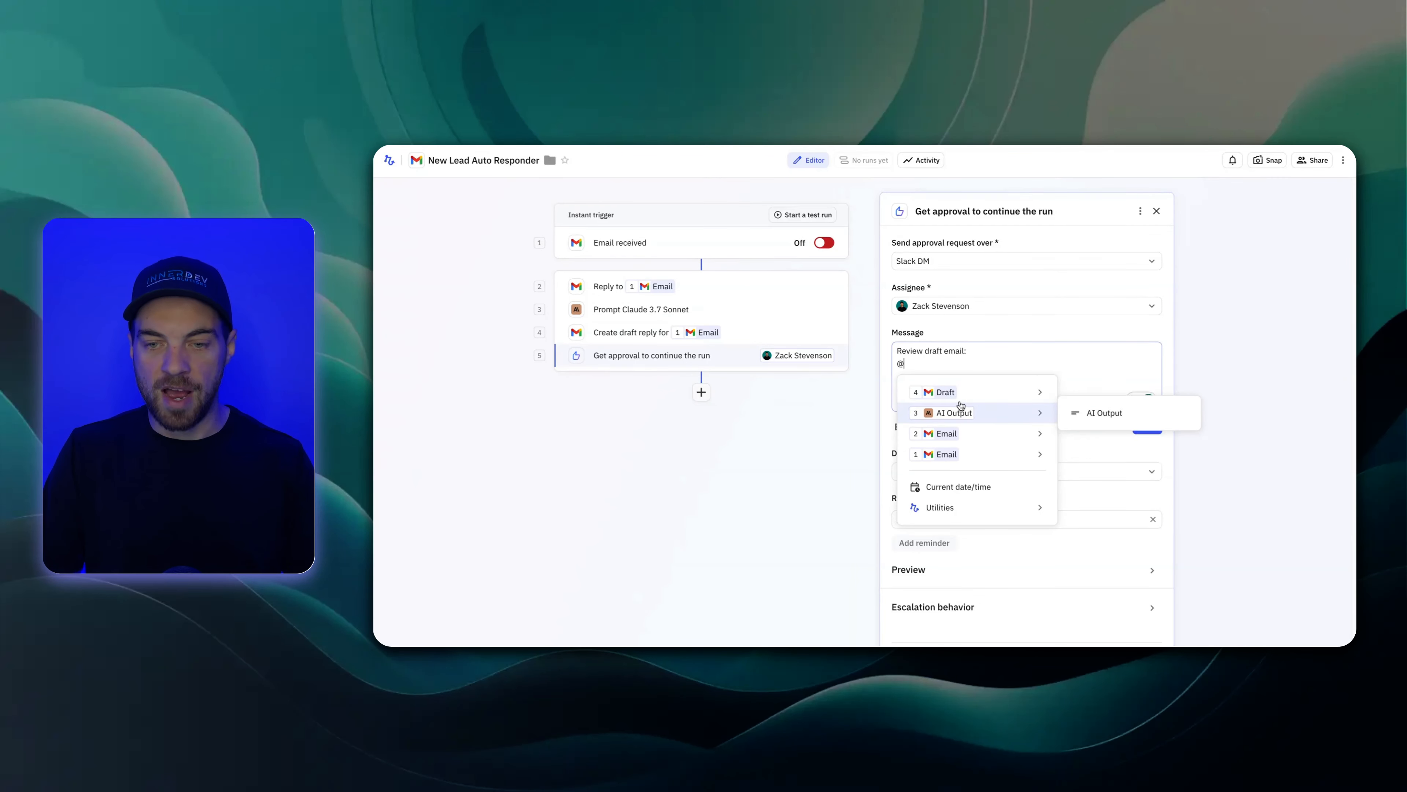
pyautogui.click(1103, 454)
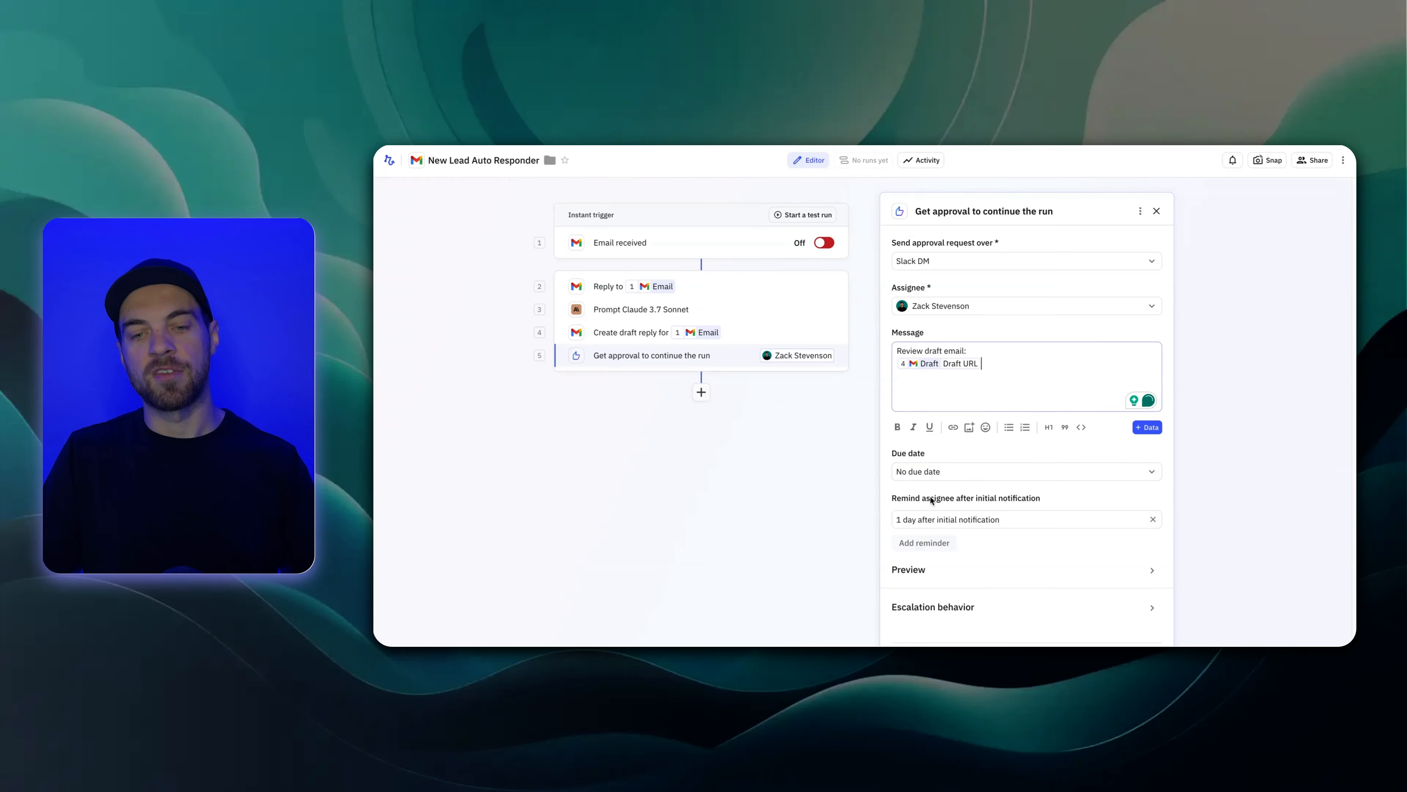
# Remove the "1 day after initial notification" reminder from the approval step and close its settings.
pyautogui.click(951, 525)
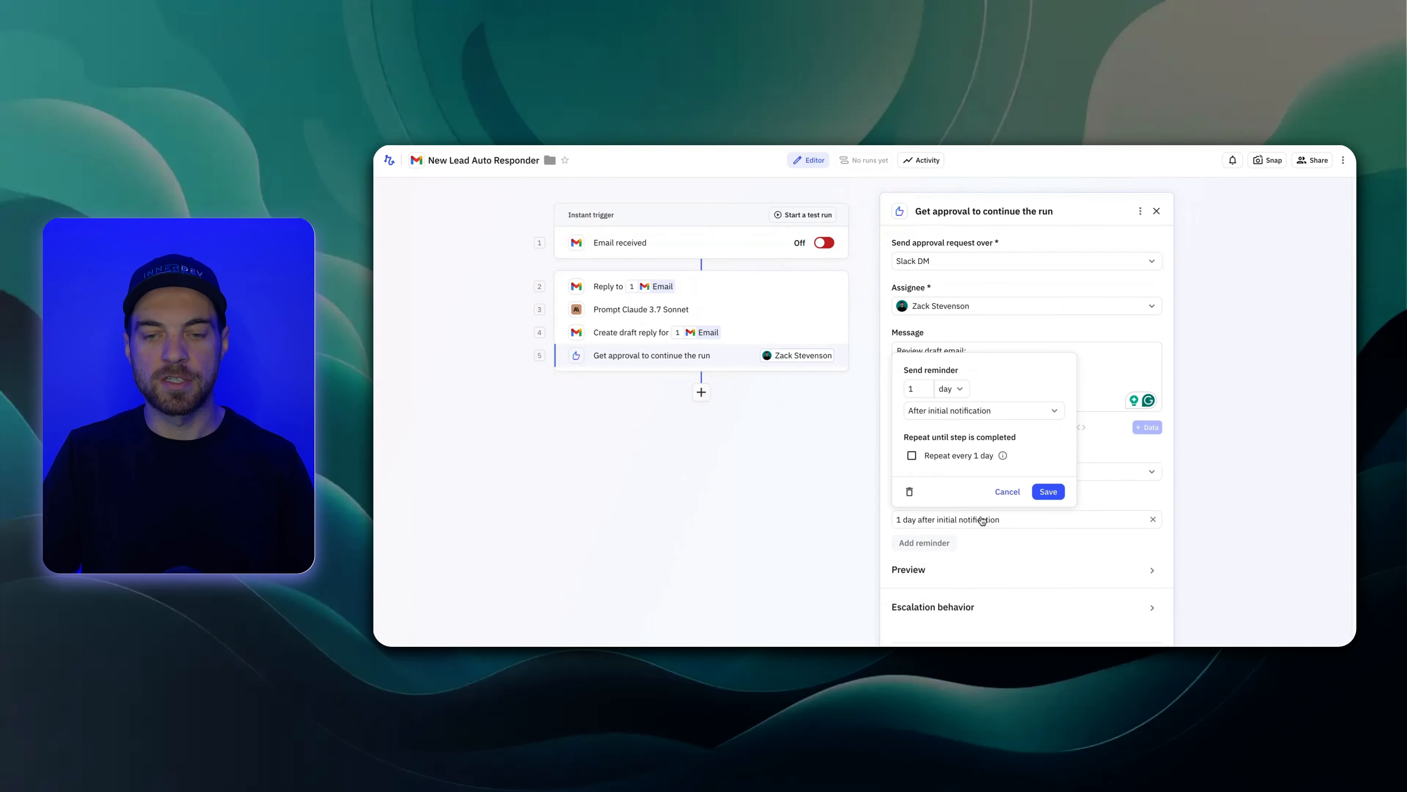
pyautogui.click(912, 491)
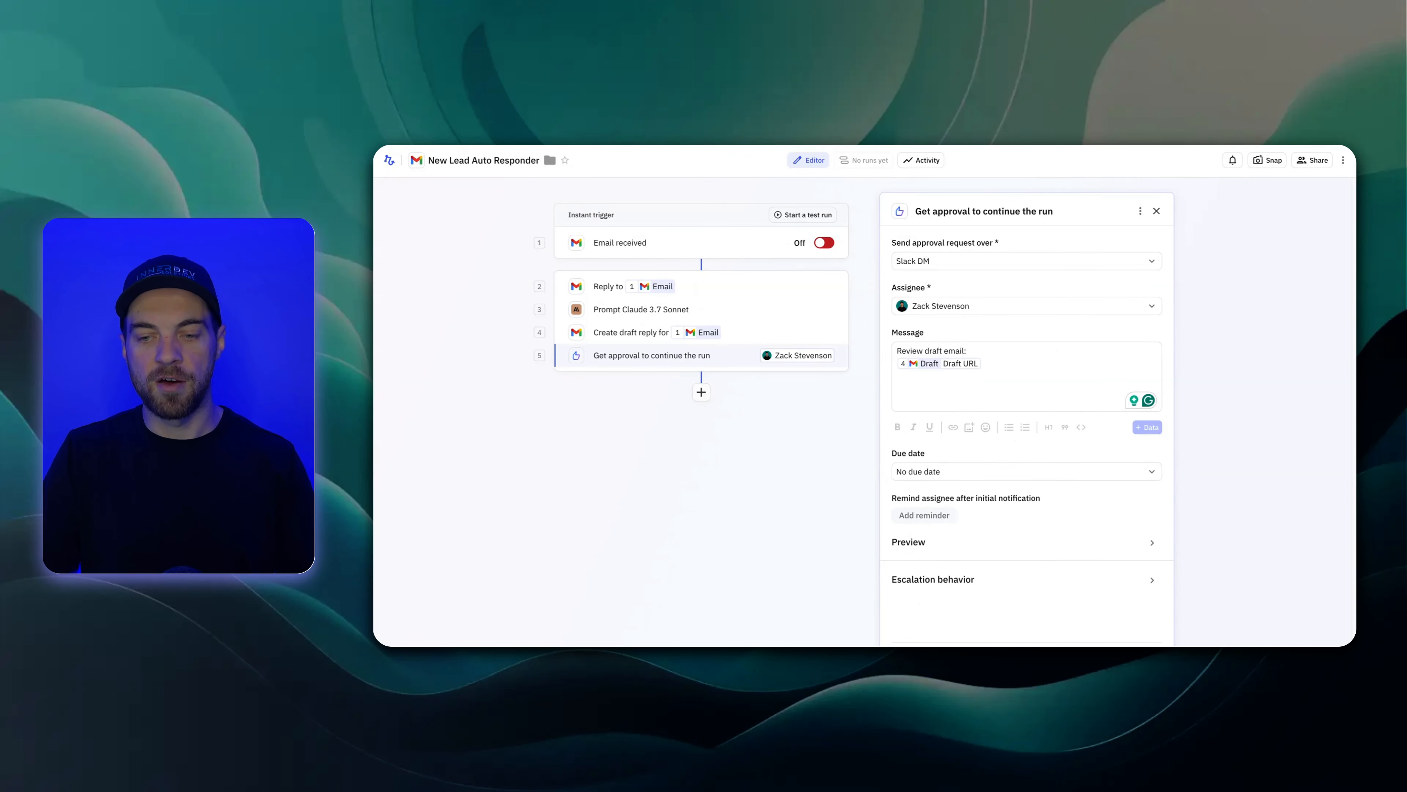
pyautogui.press('Escape')
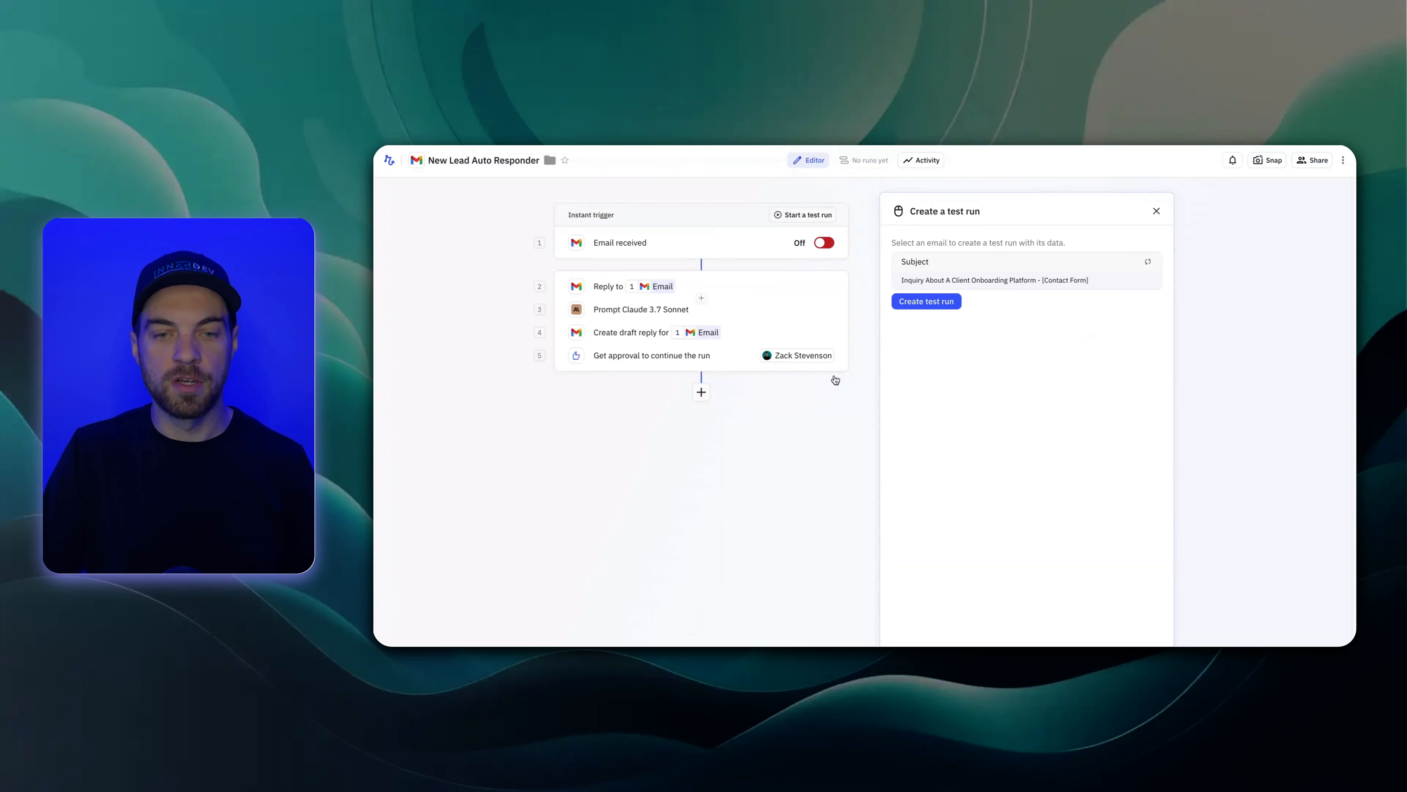
# Create a test run with the "Inquiry About A Client Onboarding Platform - [Contact Form]" email and check the automatic reply in Gmail.
pyautogui.click(933, 304)
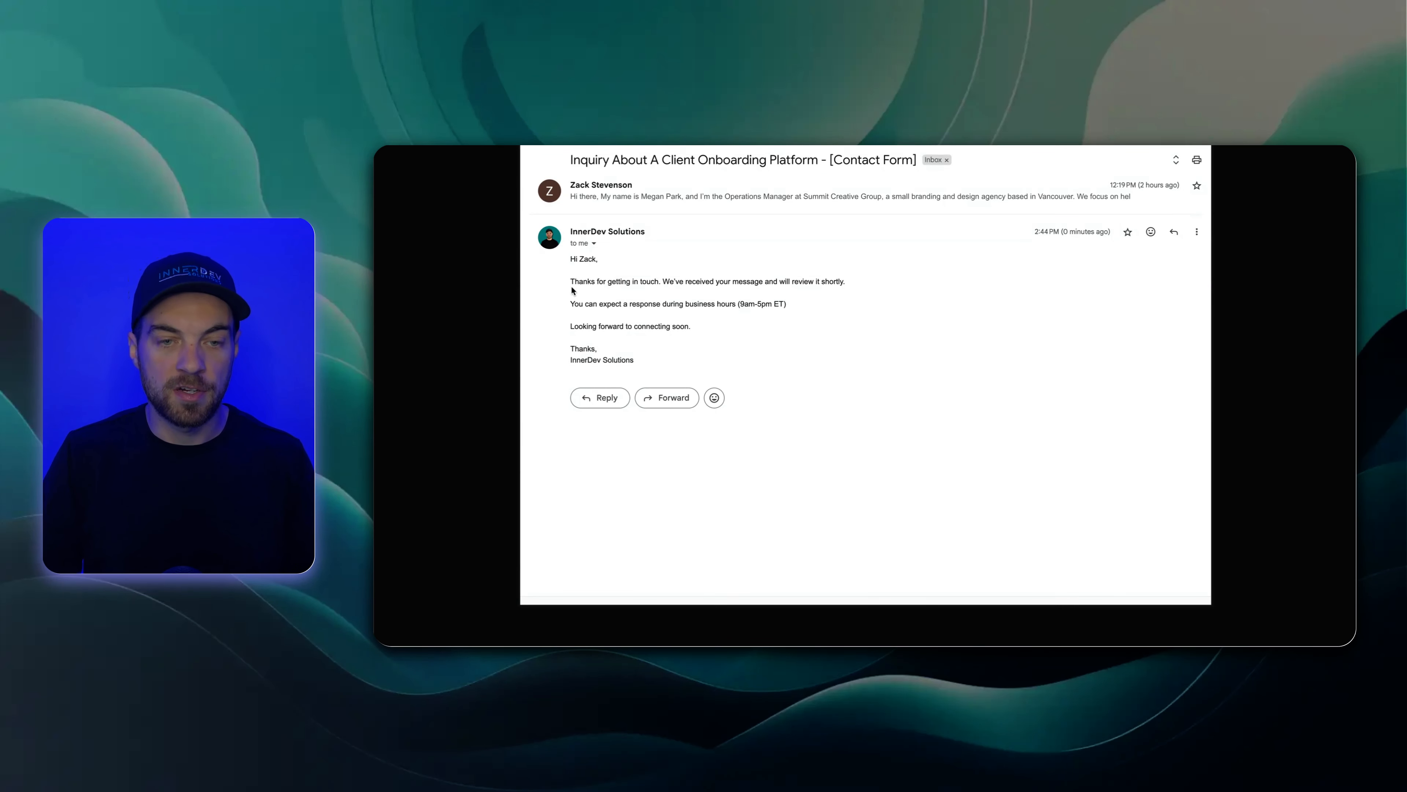
pyautogui.moveTo(569, 259); pyautogui.dragTo(705, 359)
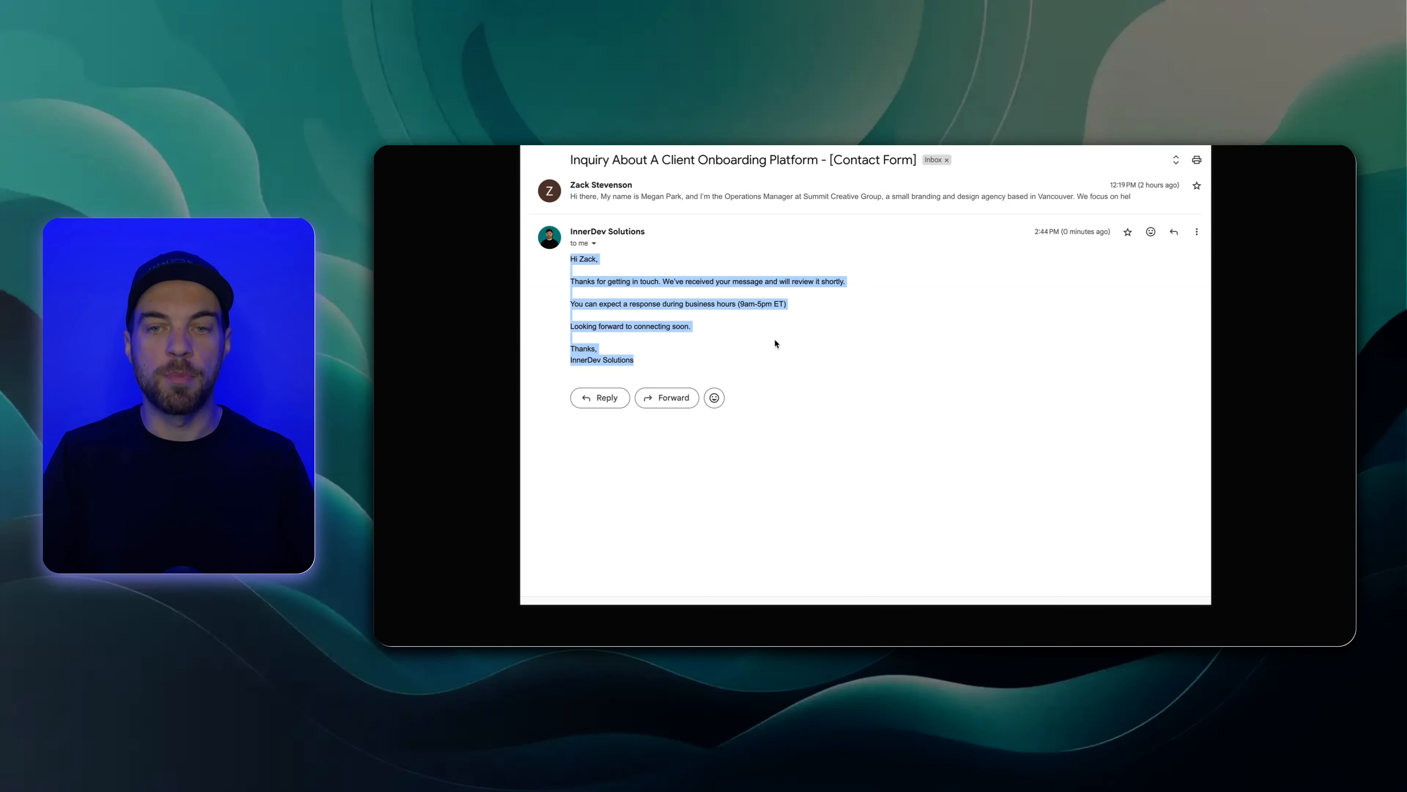
pyautogui.click(792, 327)
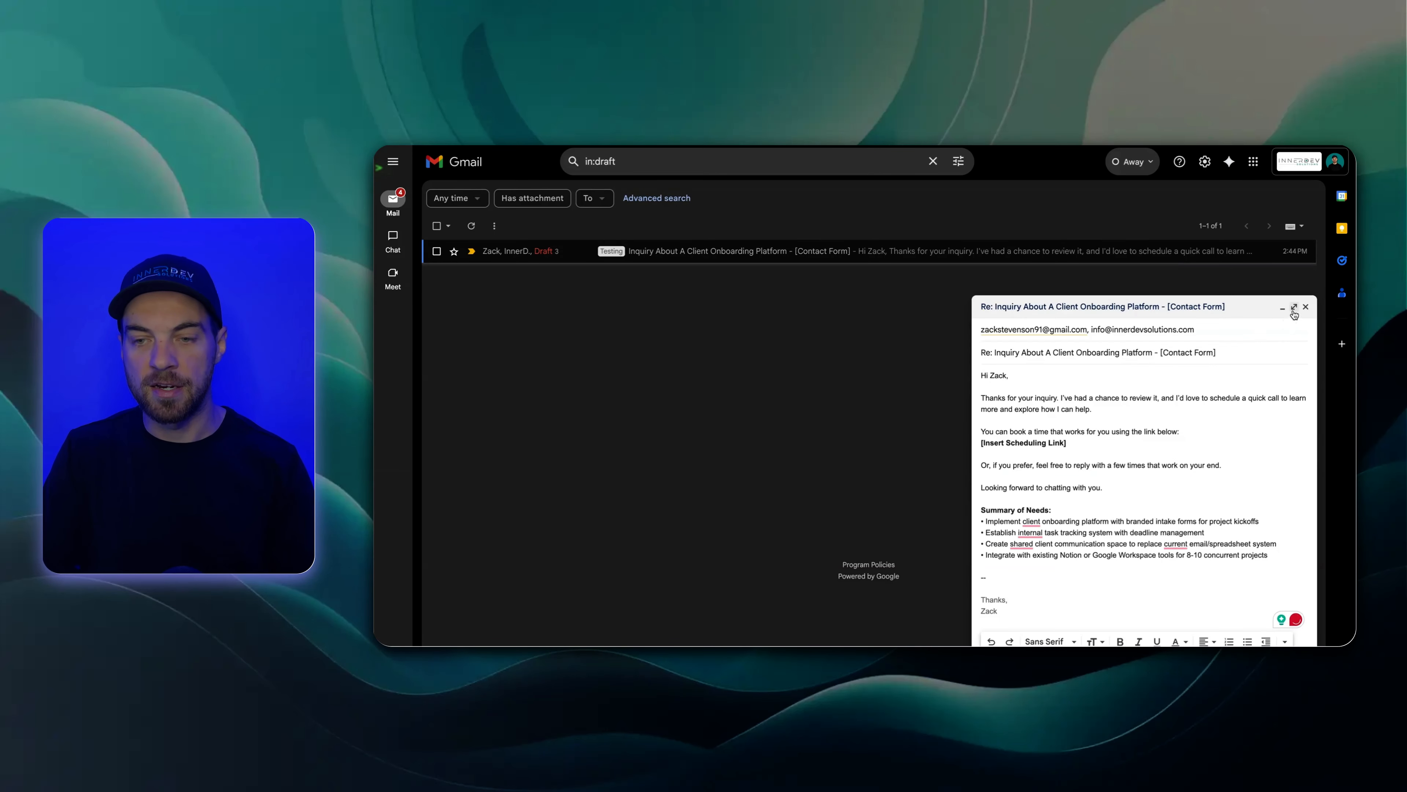
# Enlarge the generated draft reply in Gmail and examine its recipients, greeting, body text and Summary of Needs bullets.
pyautogui.click(1294, 306)
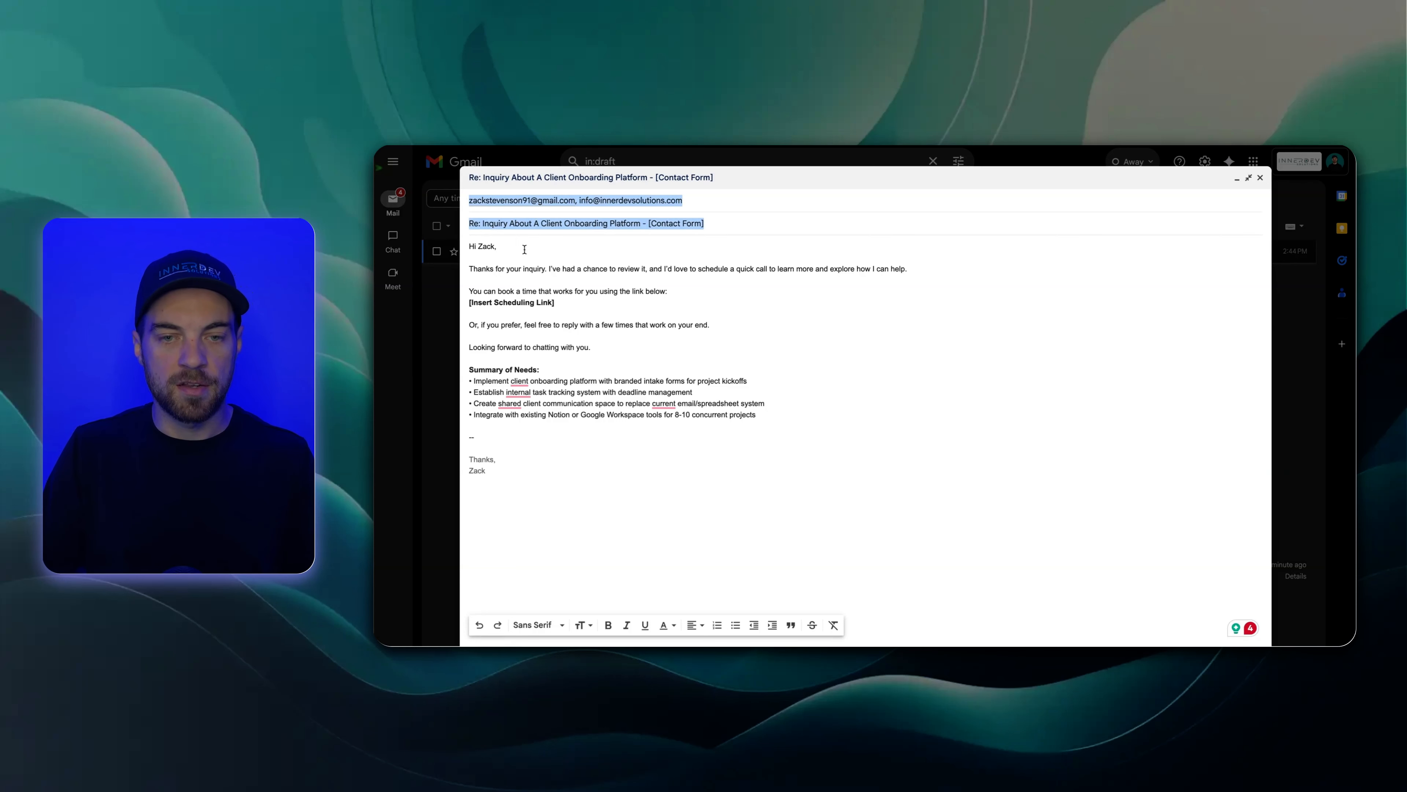
pyautogui.click(647, 256)
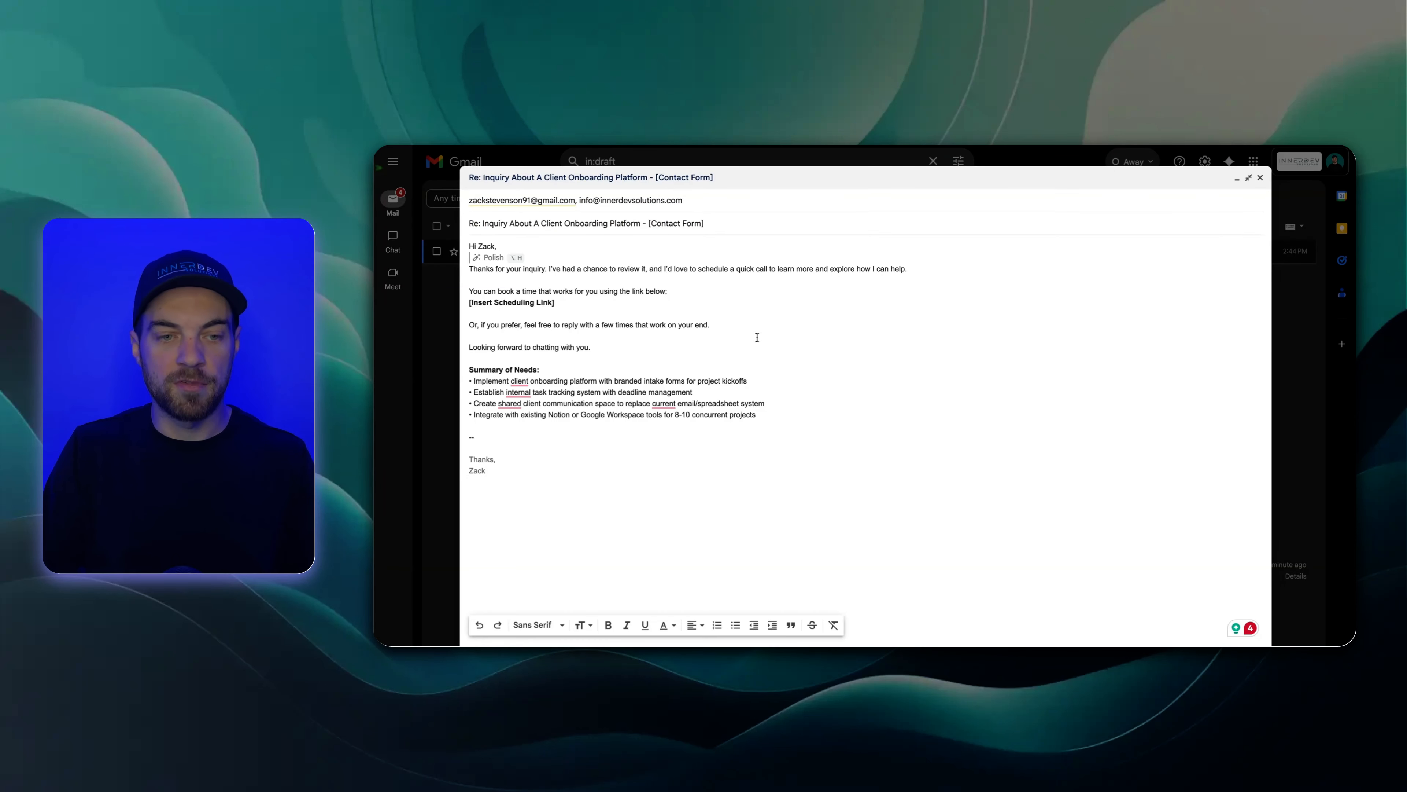
pyautogui.click(560, 366)
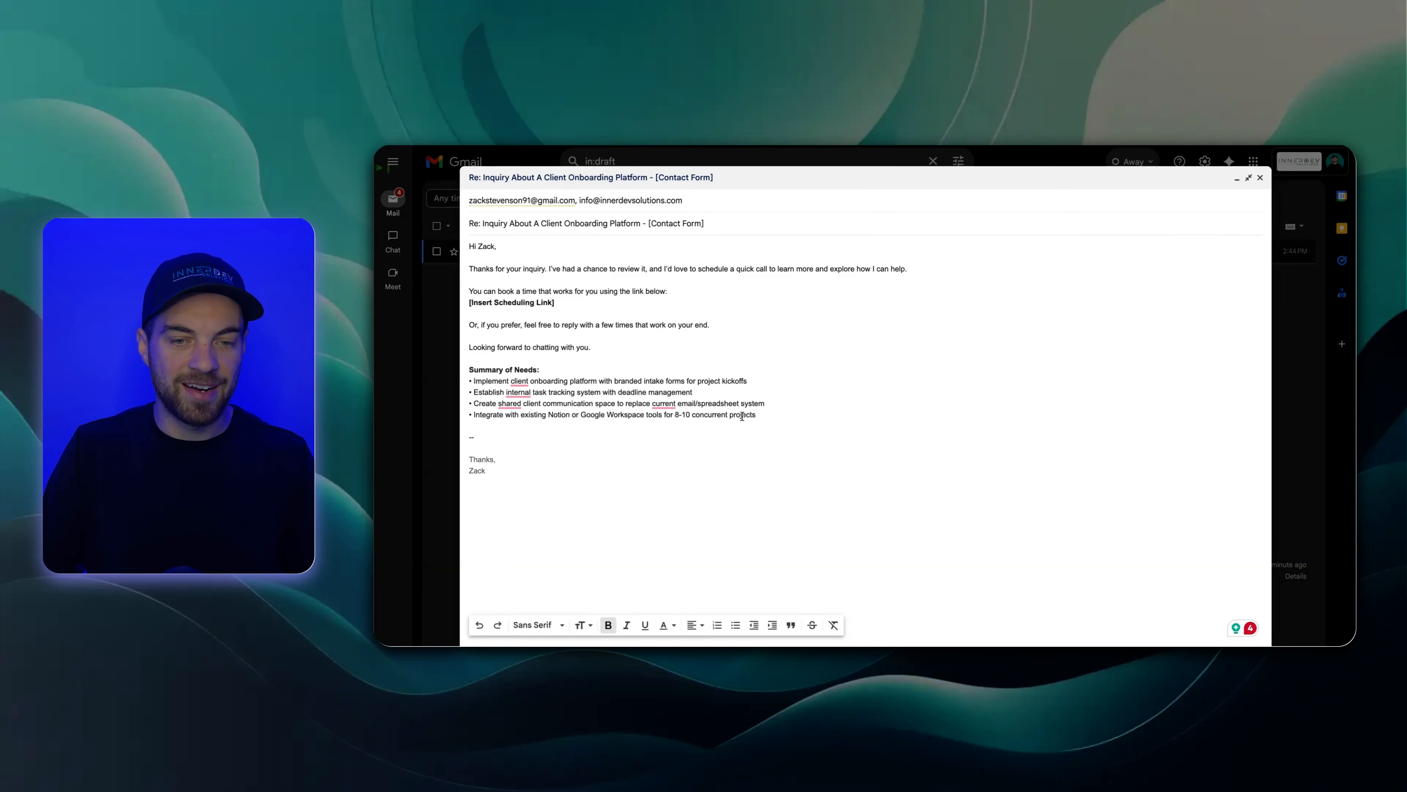
pyautogui.moveTo(757, 416); pyautogui.dragTo(459, 388)
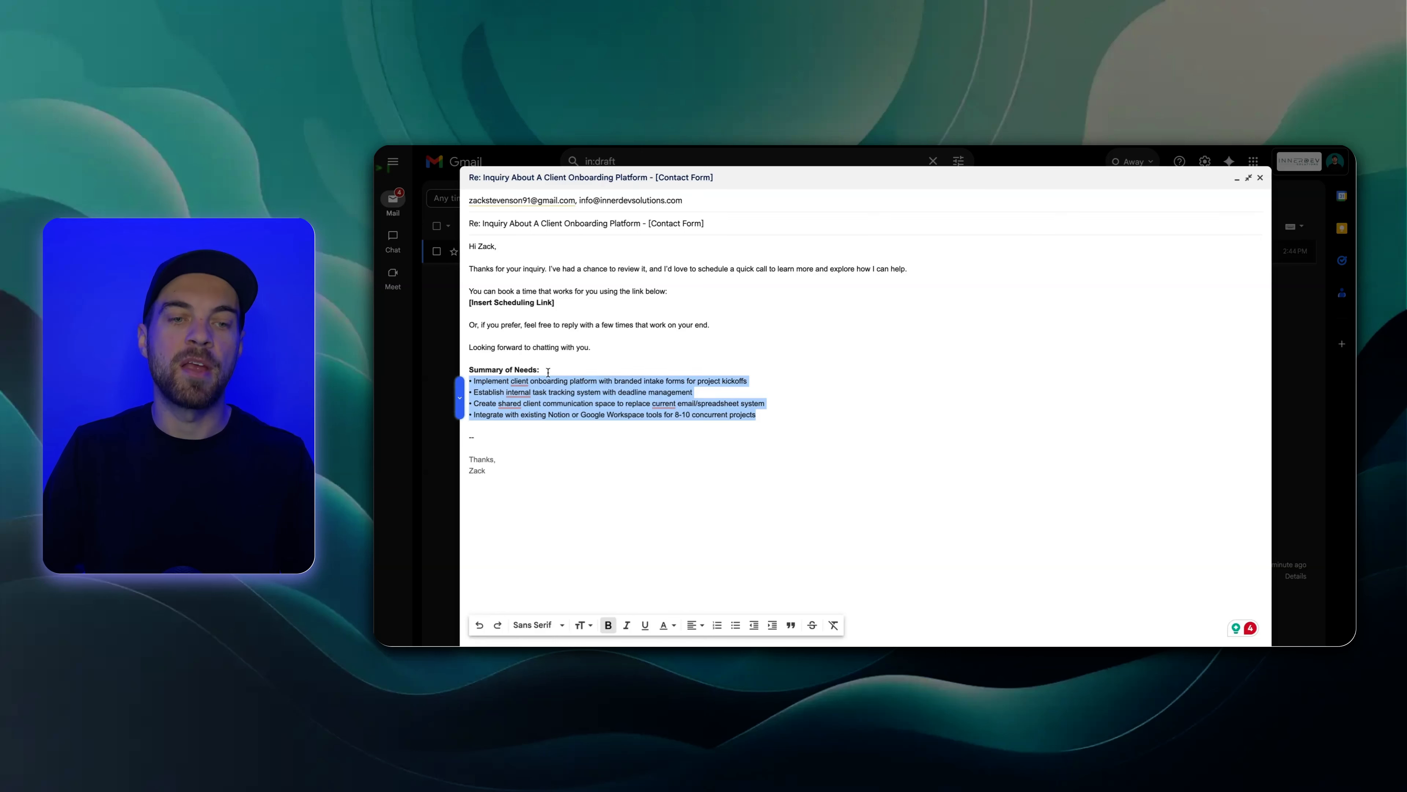
pyautogui.click(546, 359)
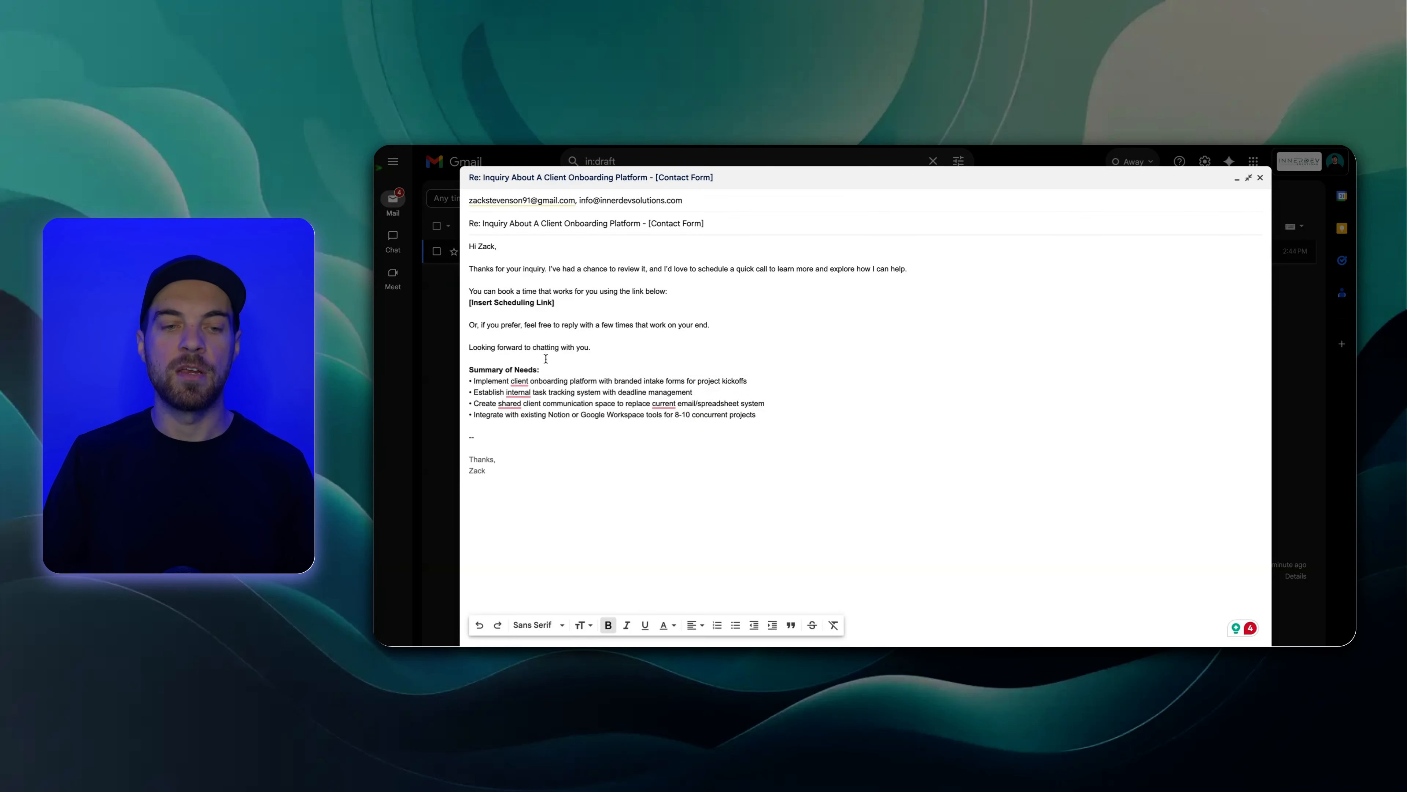
pyautogui.moveTo(757, 416); pyautogui.dragTo(459, 388)
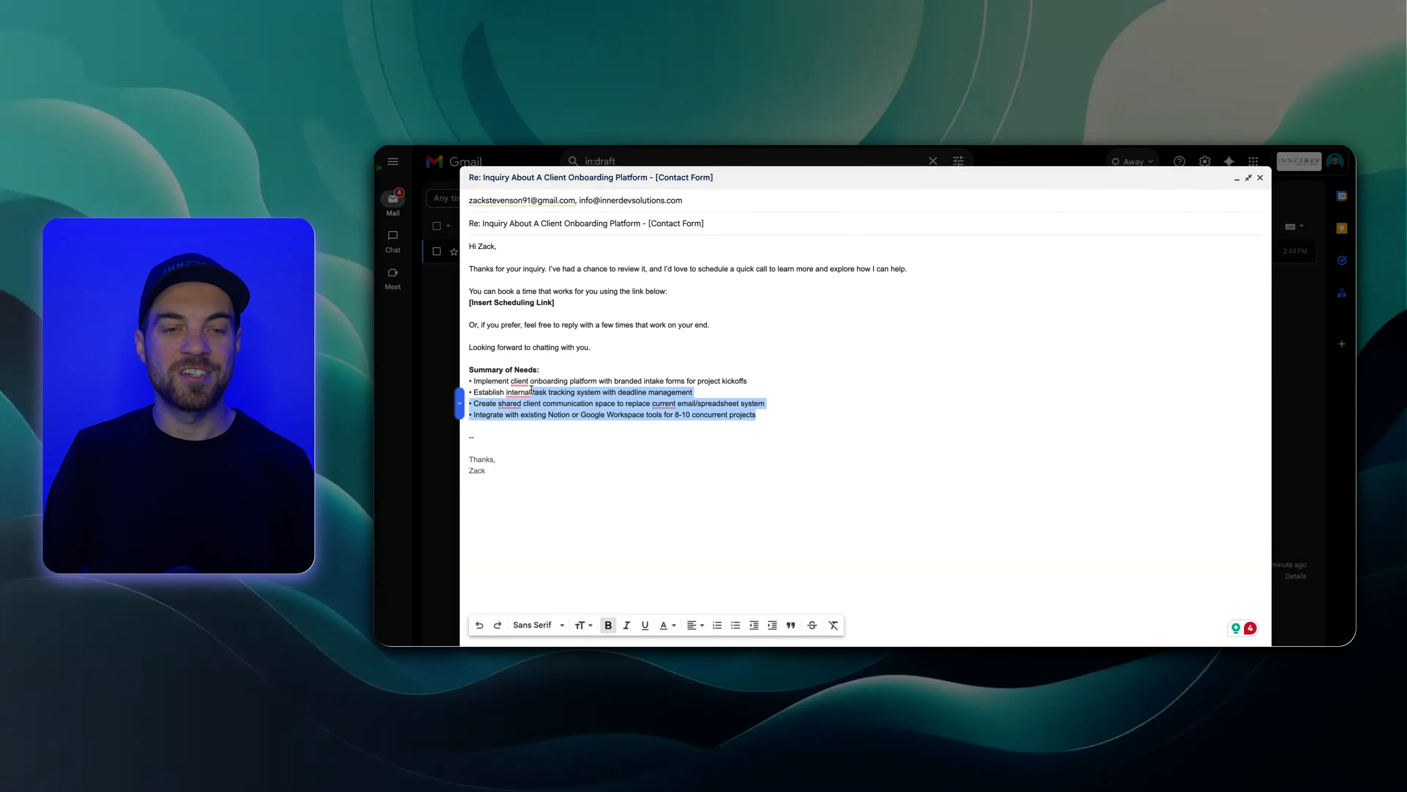
pyautogui.click(610, 342)
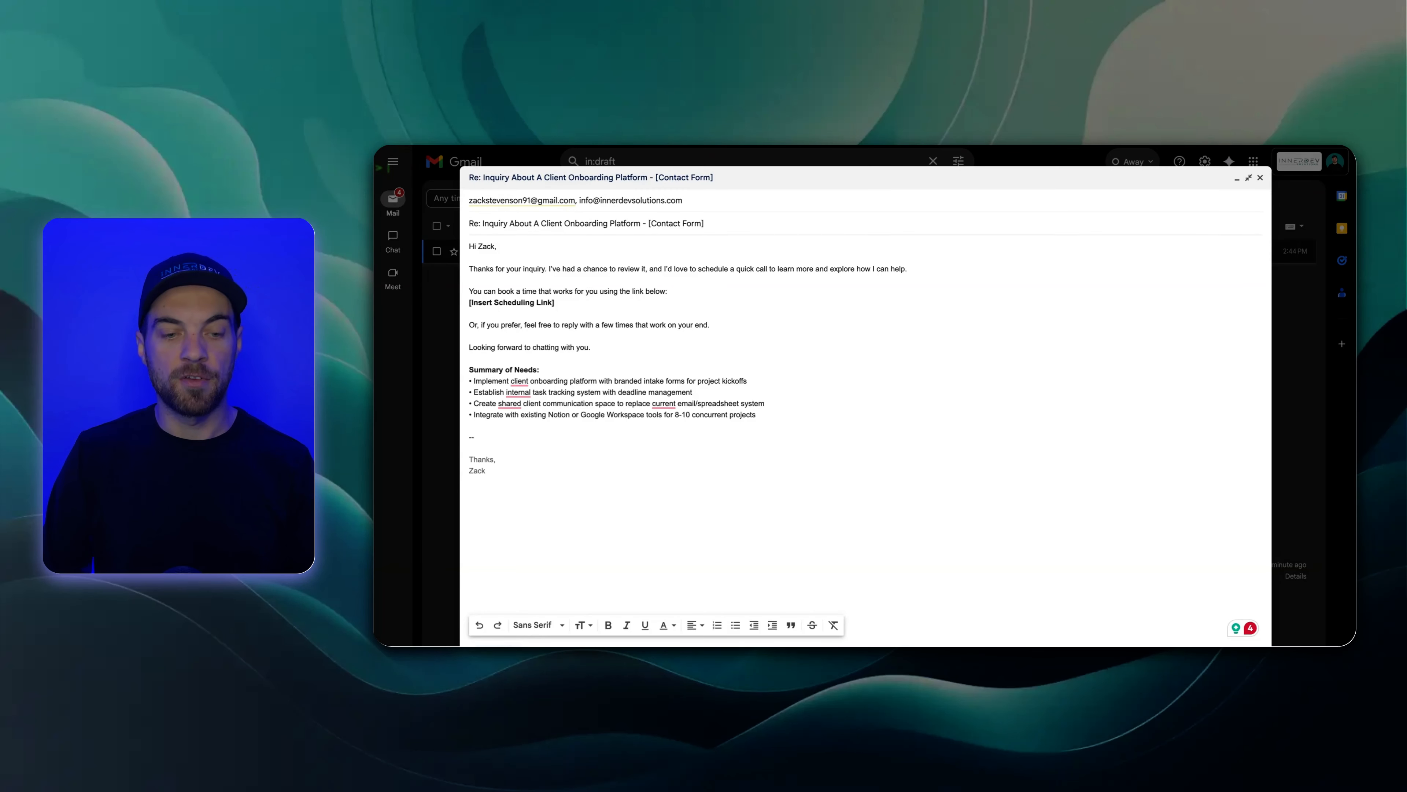
# Send the draft reply and check it below the automatic reply in the recipient's Gmail thread.
pyautogui.press('super+Return')
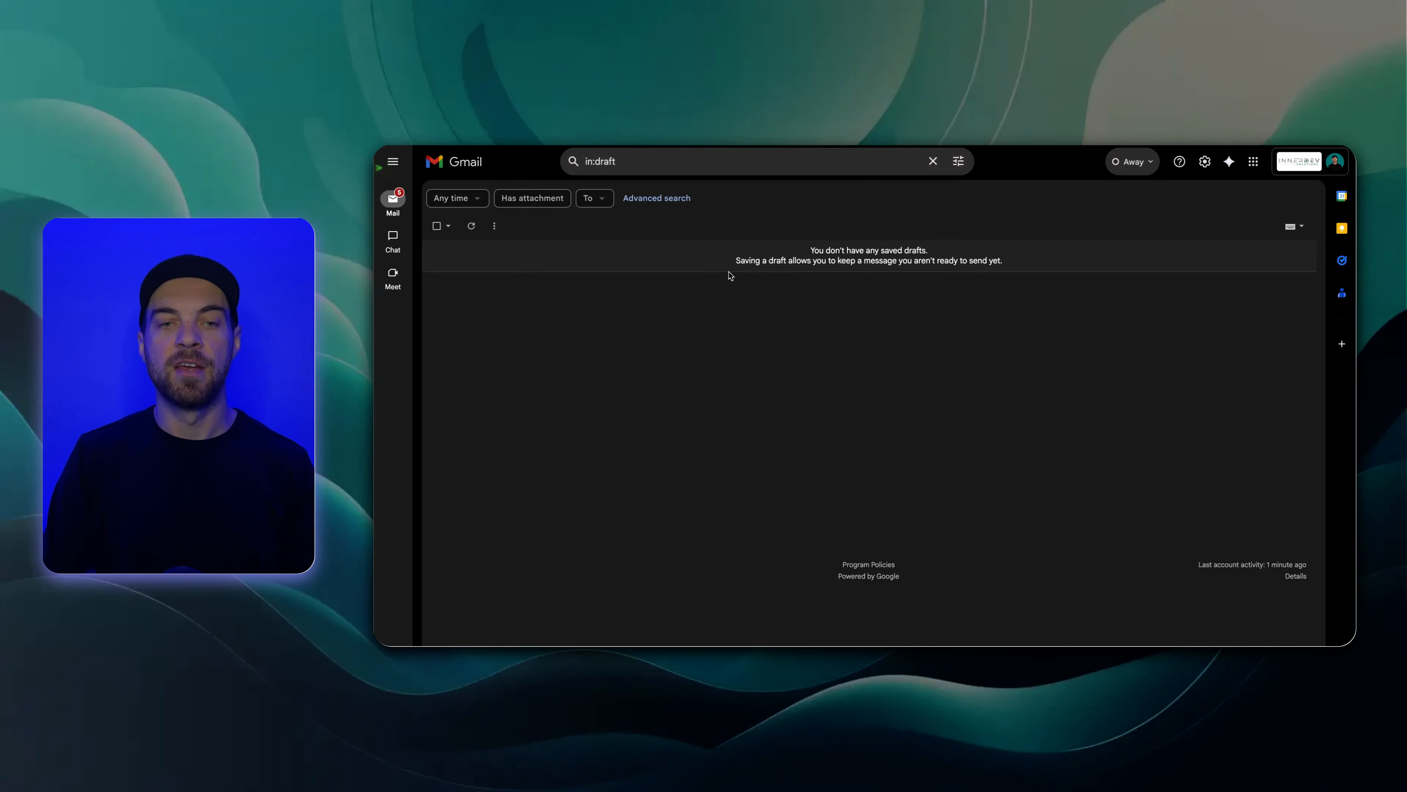
pyautogui.hotkey('ctrl', 'Up')
pyautogui.click(882, 315)
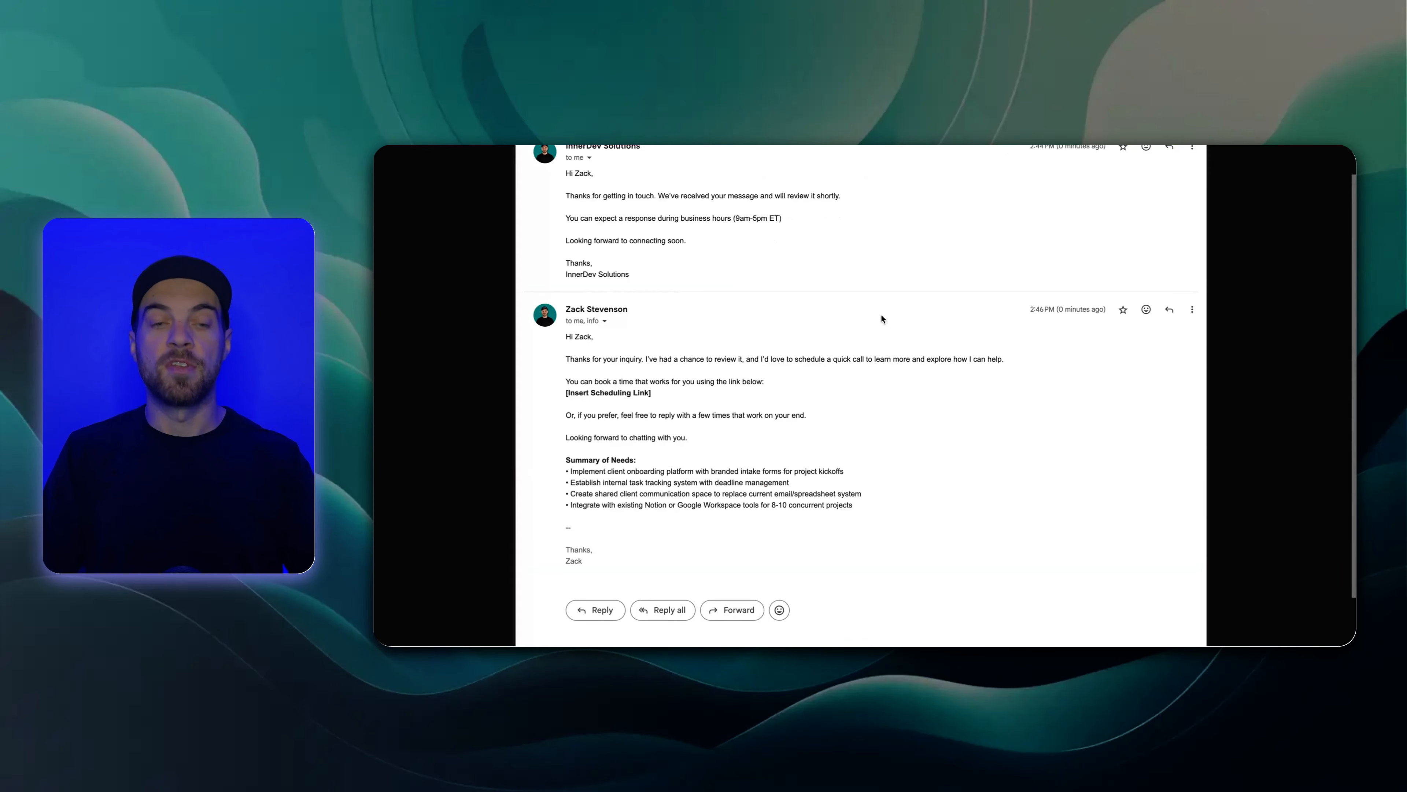
pyautogui.scroll(1, 584, 262)
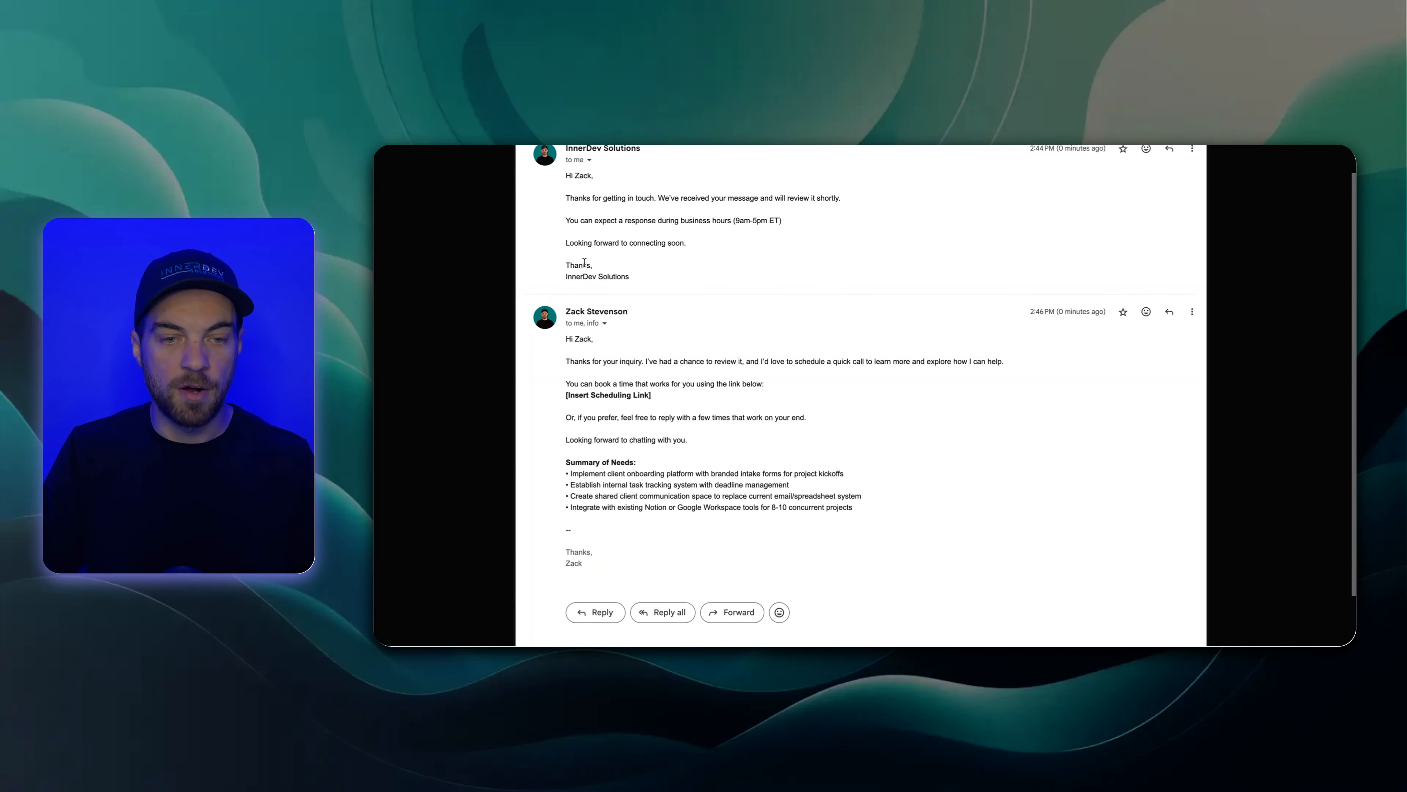
pyautogui.scroll(-5, 628, 321)
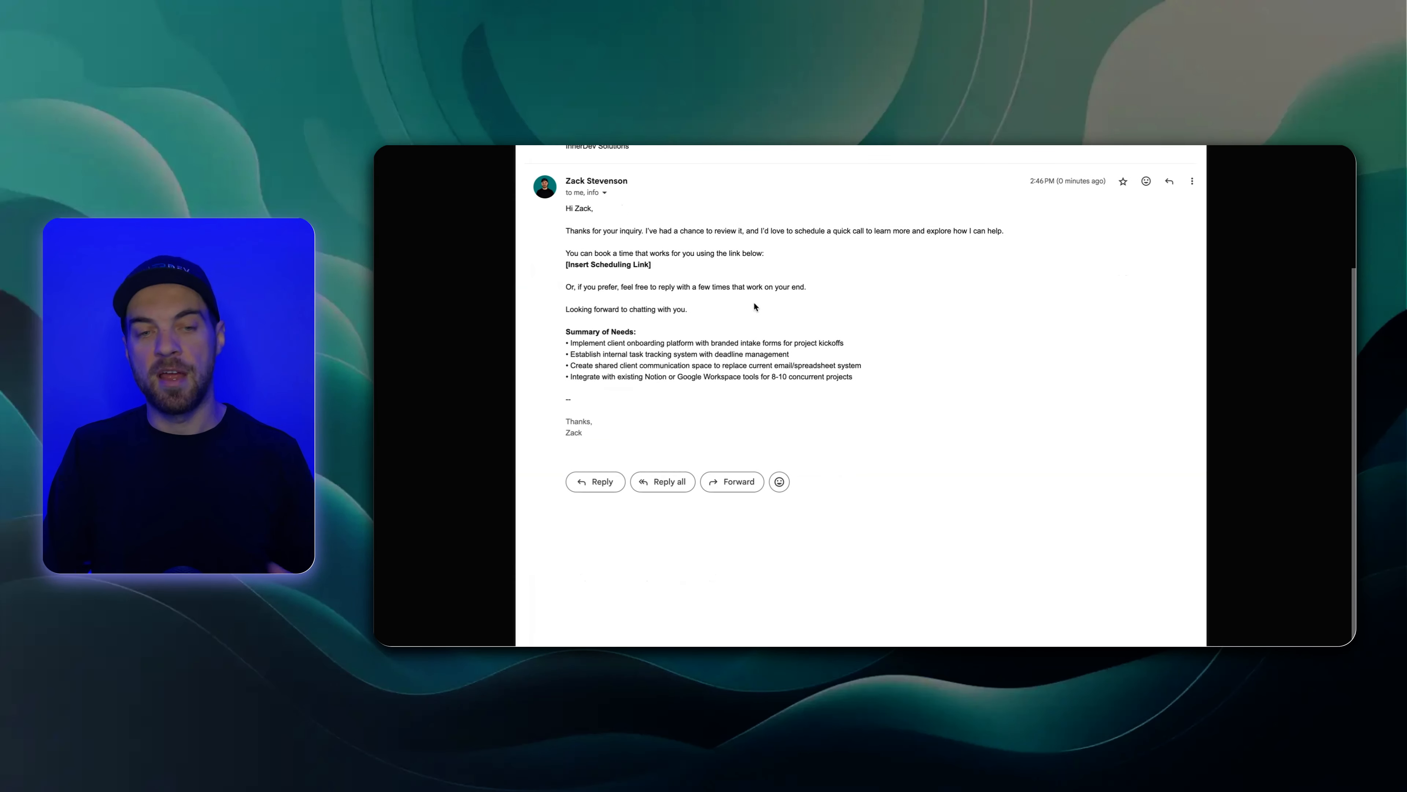